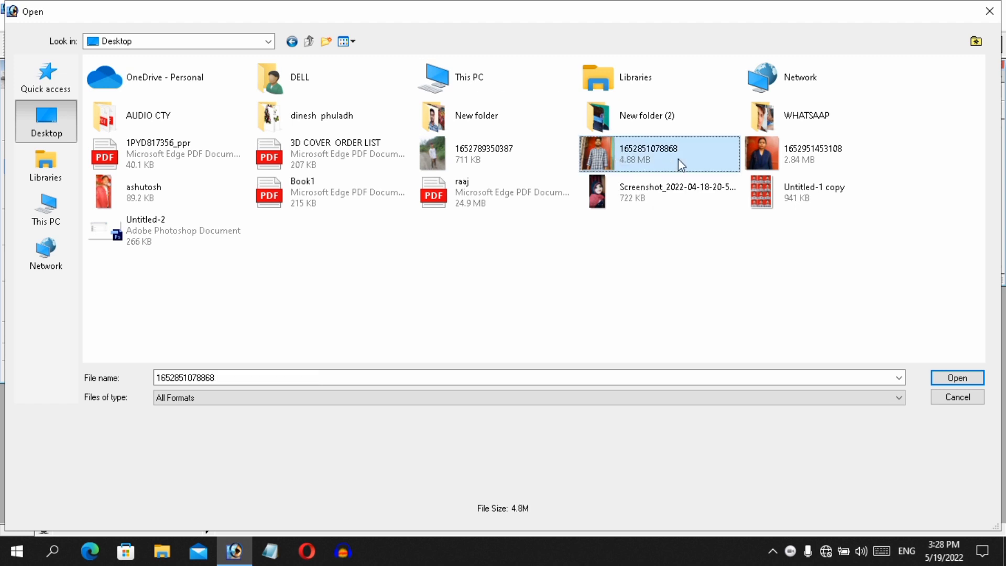
pyautogui.keyDown('ctrl'); pyautogui.click(762, 160); pyautogui.keyUp('ctrl')
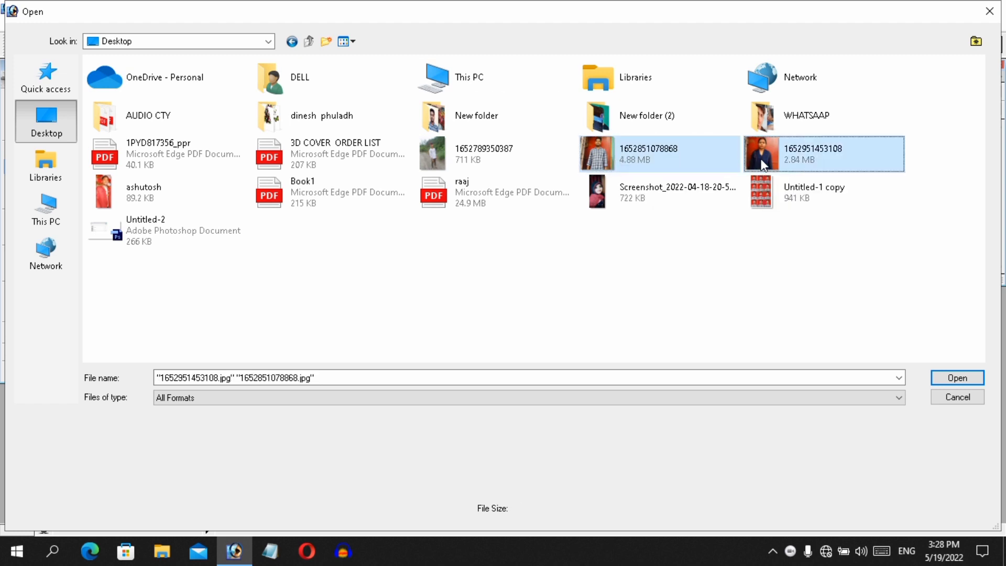
pyautogui.click(947, 378)
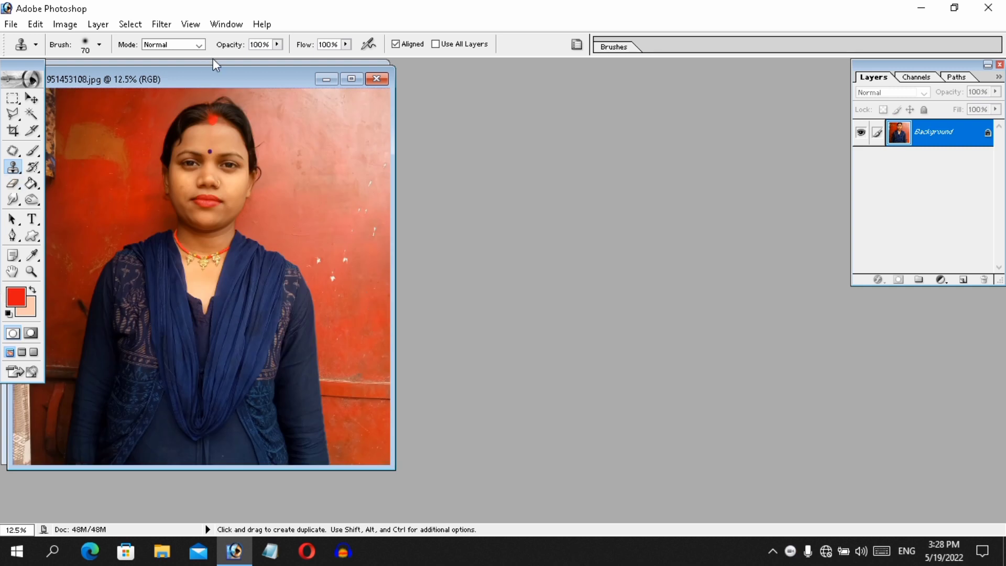
pyautogui.moveTo(192, 79); pyautogui.dragTo(552, 72)
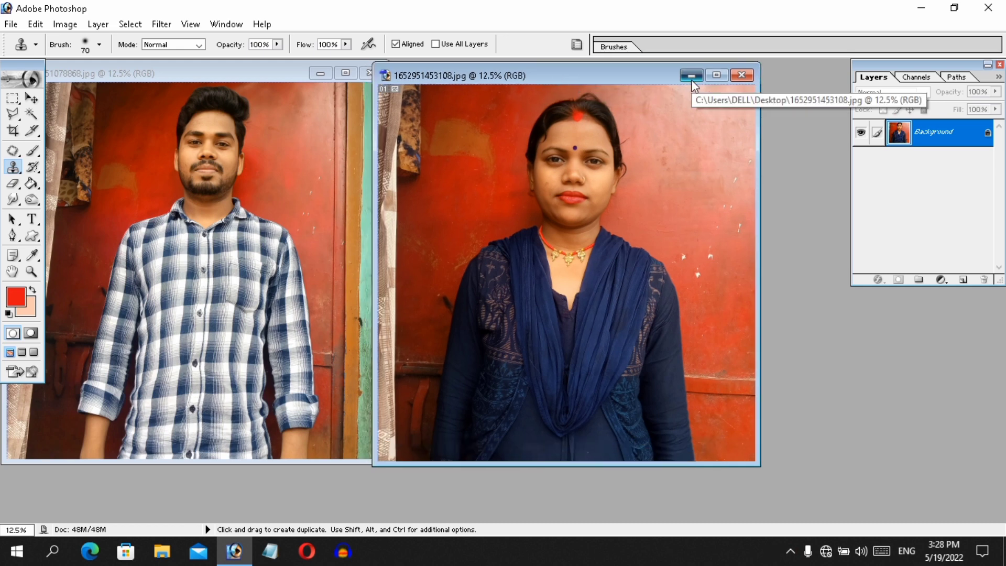
# Minimise the photo of the woman in blue and maximise the photo of the man in the checked shirt
pyautogui.click(691, 77)
pyautogui.moveTo(246, 72); pyautogui.dragTo(338, 83)
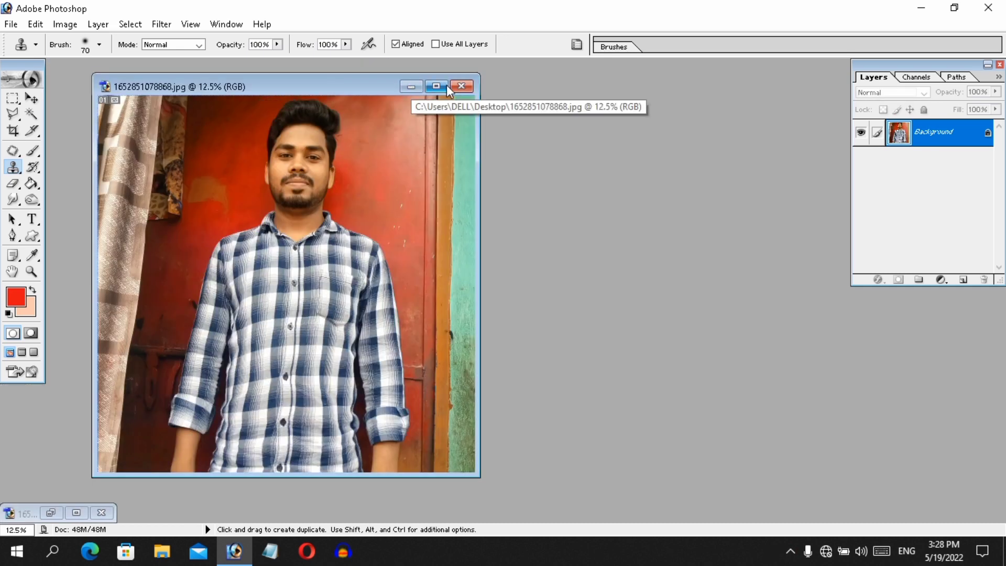
pyautogui.doubleClick(447, 85)
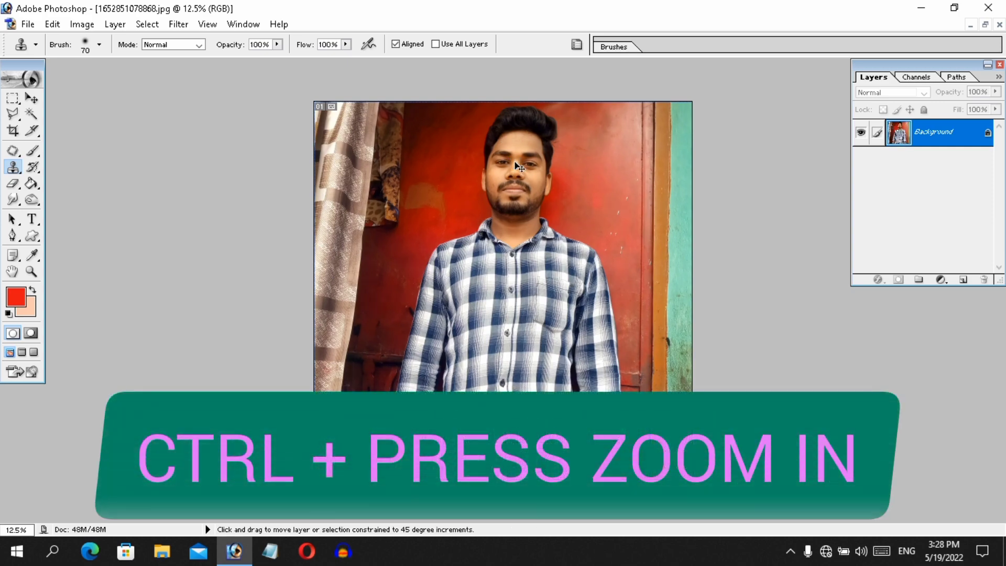
# Examine the man's face at up to 100% magnification for skin blemishes
pyautogui.hotkey('ctrl', '+')
pyautogui.hotkey('ctrl', '+')
pyautogui.hotkey('ctrl', '+')
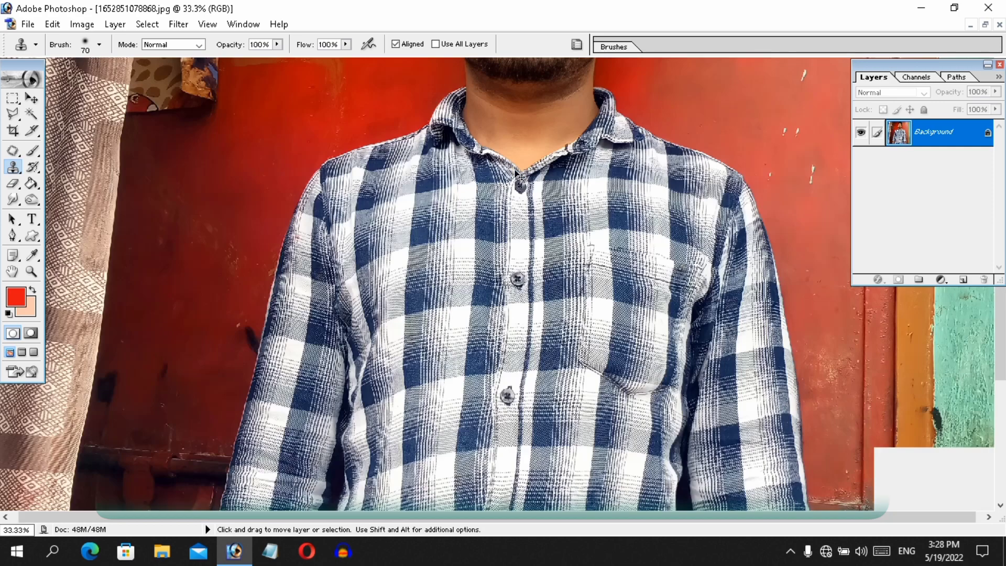
pyautogui.moveTo(534, 124); pyautogui.dragTo(553, 300)
pyautogui.hotkey('ctrl', '+')
pyautogui.hotkey('ctrl', '+')
pyautogui.hotkey('ctrl', '+')
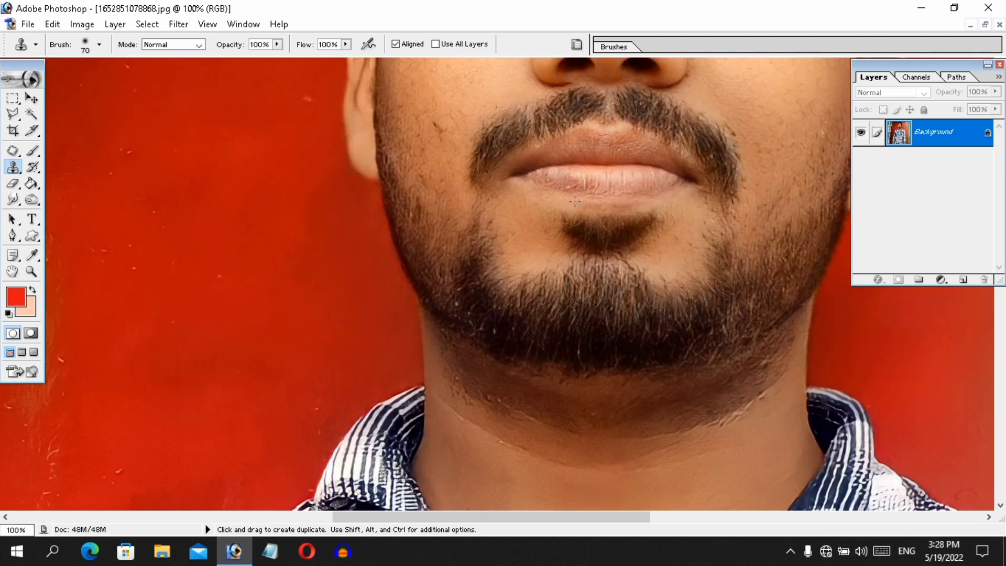
pyautogui.moveTo(588, 157); pyautogui.dragTo(486, 303)
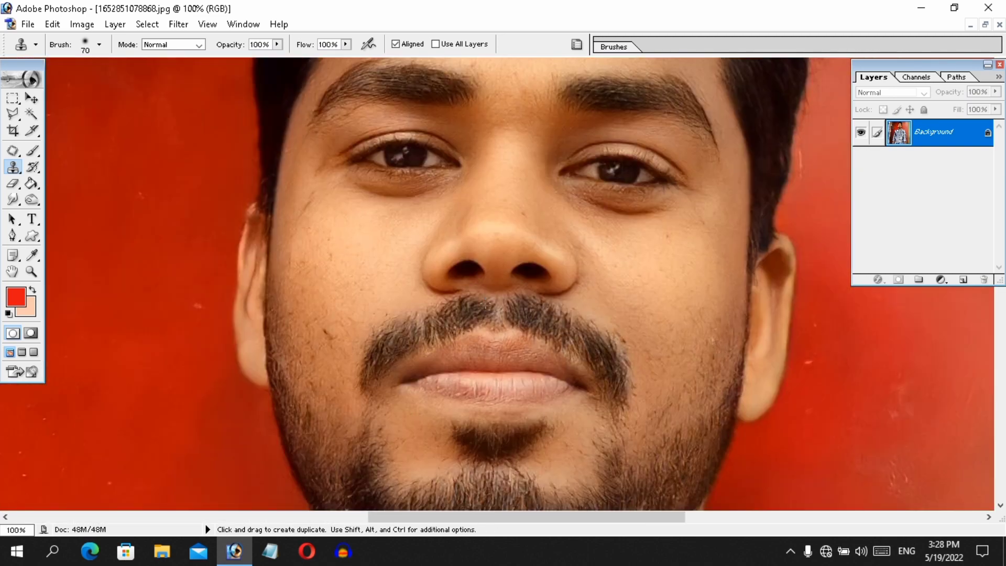
pyautogui.hotkey('ctrl', '-')
pyautogui.hotkey('ctrl', '-')
pyautogui.hotkey('ctrl', '-')
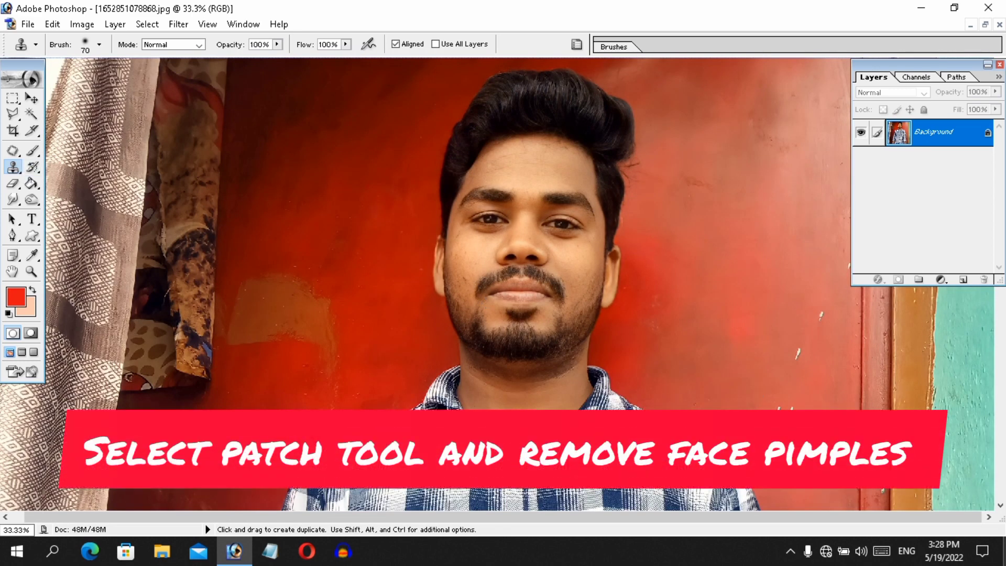
# Use the Patch tool to replace the dark mark on the cheek beside the moustache with clear skin
pyautogui.moveTo(13, 151); pyautogui.dragTo(67, 168)
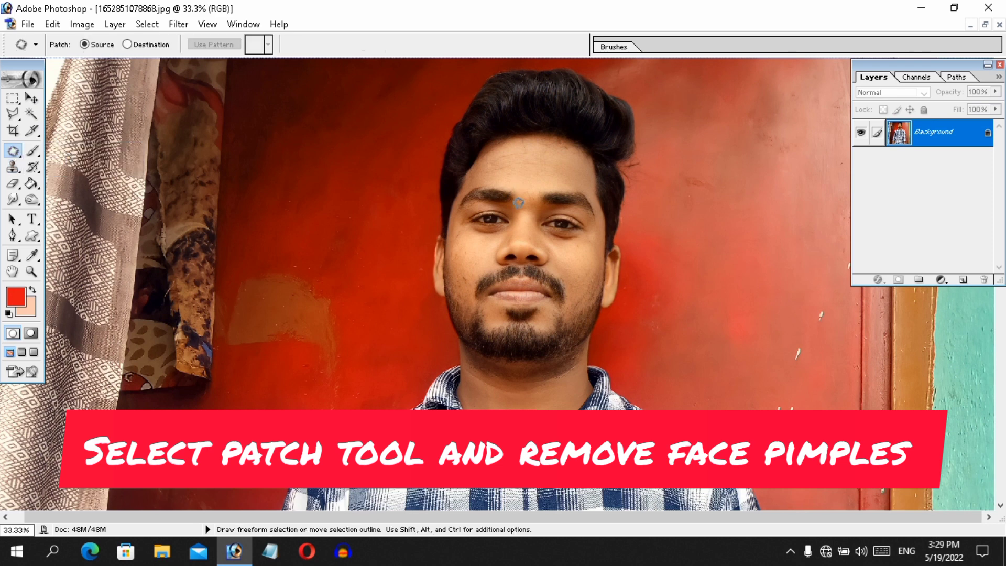
pyautogui.hotkey('ctrl', '+')
pyautogui.hotkey('ctrl', '+')
pyautogui.hotkey('ctrl', '+')
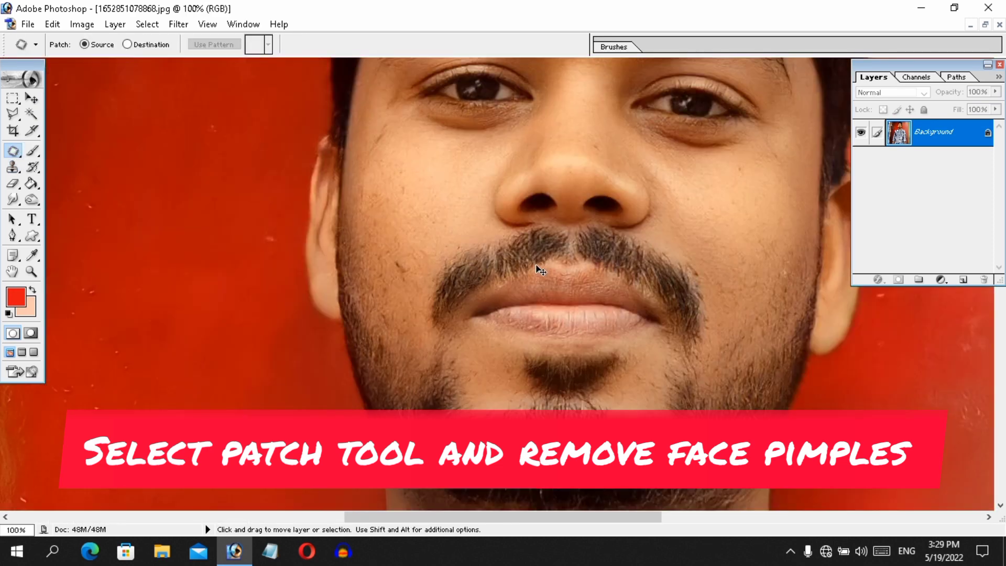
pyautogui.moveTo(396, 268)
pyautogui.mouseDown()
pyautogui.moveTo(418, 272)
pyautogui.moveTo(426, 228)
pyautogui.mouseUp()
pyautogui.hotkey('ctrl', 'd')
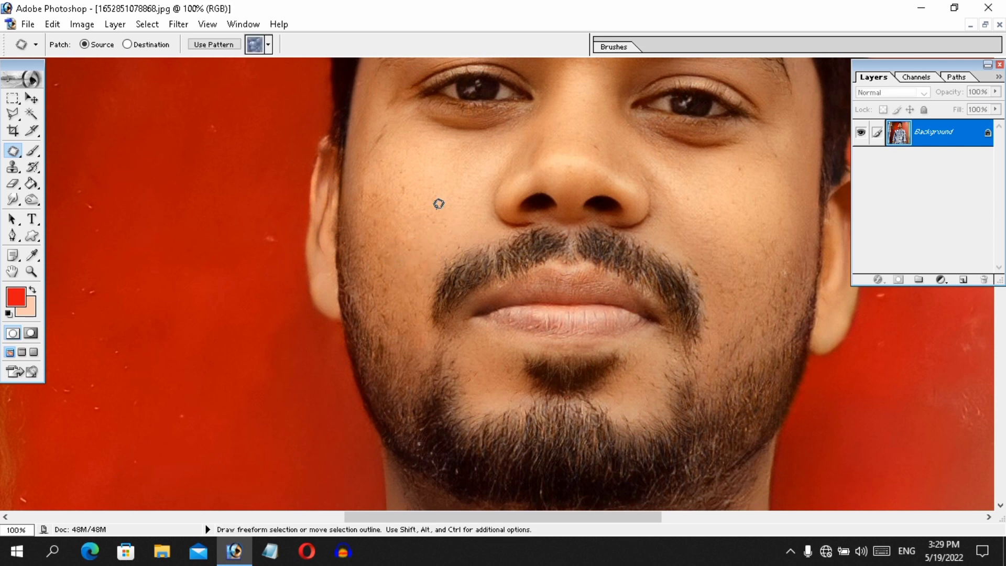
# Patch the remaining small spots on the same cheek, near the ear and below the eye, with clear skin
pyautogui.moveTo(365, 234)
pyautogui.mouseDown()
pyautogui.moveTo(373, 263)
pyautogui.moveTo(408, 240)
pyautogui.moveTo(391, 217)
pyautogui.mouseUp()
pyautogui.hotkey('ctrl', 'd')
pyautogui.moveTo(378, 136)
pyautogui.mouseDown()
pyautogui.moveTo(390, 159)
pyautogui.moveTo(406, 138)
pyautogui.moveTo(394, 166)
pyautogui.moveTo(397, 141)
pyautogui.moveTo(422, 137)
pyautogui.mouseUp()
pyautogui.click(494, 215)
pyautogui.hotkey('ctrl', 'd')
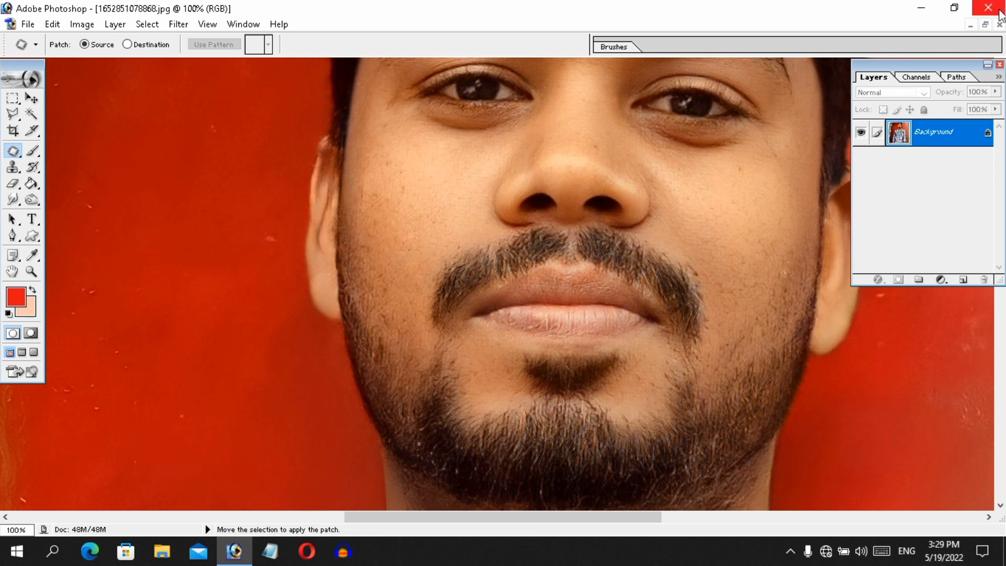
# Patch the blemishes on the other cheek with clean skin, from beneath the eye down to the beard edge
pyautogui.moveTo(420, 195); pyautogui.dragTo(421, 267)
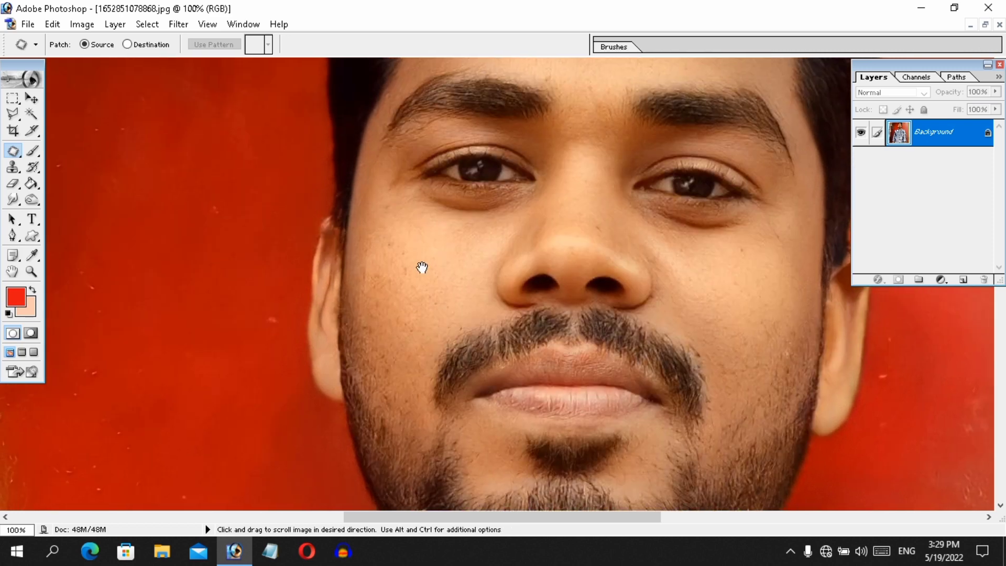
pyautogui.moveTo(474, 231); pyautogui.dragTo(329, 213)
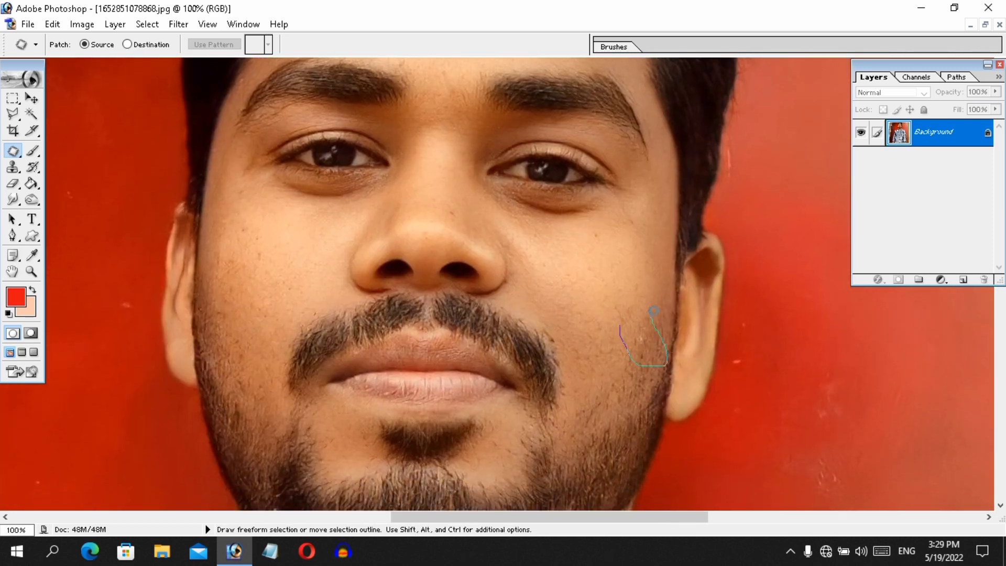
pyautogui.moveTo(654, 310); pyautogui.dragTo(635, 296)
pyautogui.moveTo(613, 344)
pyautogui.mouseDown()
pyautogui.moveTo(628, 267)
pyautogui.moveTo(589, 276)
pyautogui.moveTo(618, 128)
pyautogui.moveTo(647, 355)
pyautogui.moveTo(691, 443)
pyautogui.mouseUp()
pyautogui.moveTo(584, 234)
pyautogui.mouseDown()
pyautogui.moveTo(591, 246)
pyautogui.moveTo(611, 225)
pyautogui.moveTo(584, 235)
pyautogui.moveTo(624, 229)
pyautogui.mouseUp()
pyautogui.hotkey('ctrl', 'd')
pyautogui.moveTo(559, 212)
pyautogui.mouseDown()
pyautogui.moveTo(622, 222)
pyautogui.moveTo(631, 264)
pyautogui.moveTo(607, 335)
pyautogui.mouseUp()
pyautogui.hotkey('ctrl', 'd')
pyautogui.hotkey('ctrl', 'd')
pyautogui.moveTo(728, 346); pyautogui.dragTo(747, 359)
pyautogui.hotkey('ctrl', 'd')
# Patch the fine stray hairs and marks on the forehead above the eyebrow with smooth skin
pyautogui.moveTo(687, 392); pyautogui.dragTo(719, 477)
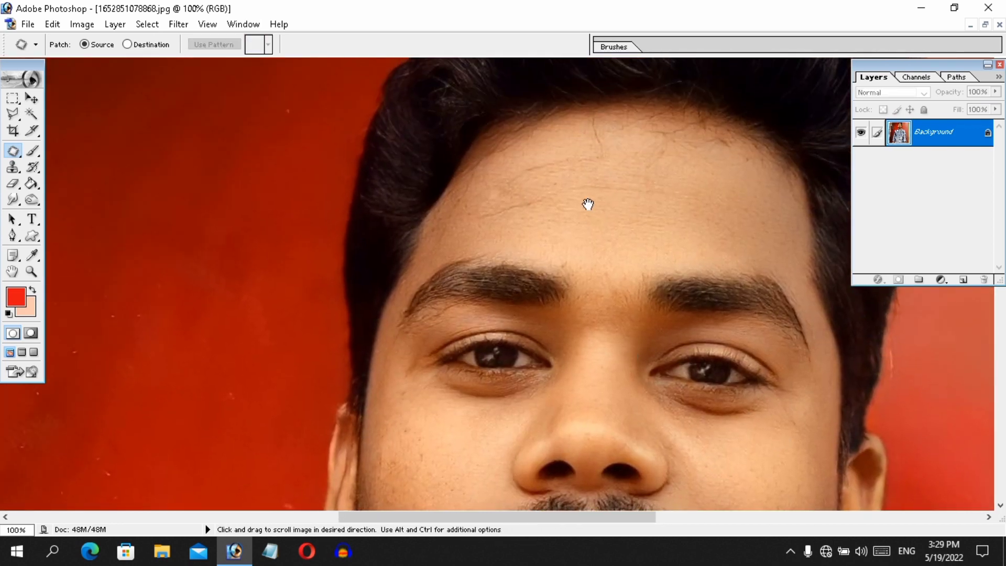
pyautogui.moveTo(588, 204); pyautogui.dragTo(599, 246)
pyautogui.moveTo(525, 212)
pyautogui.mouseDown()
pyautogui.moveTo(562, 192)
pyautogui.moveTo(574, 257)
pyautogui.moveTo(556, 213)
pyautogui.moveTo(579, 179)
pyautogui.mouseUp()
pyautogui.moveTo(576, 198); pyautogui.dragTo(594, 223)
pyautogui.click(596, 226)
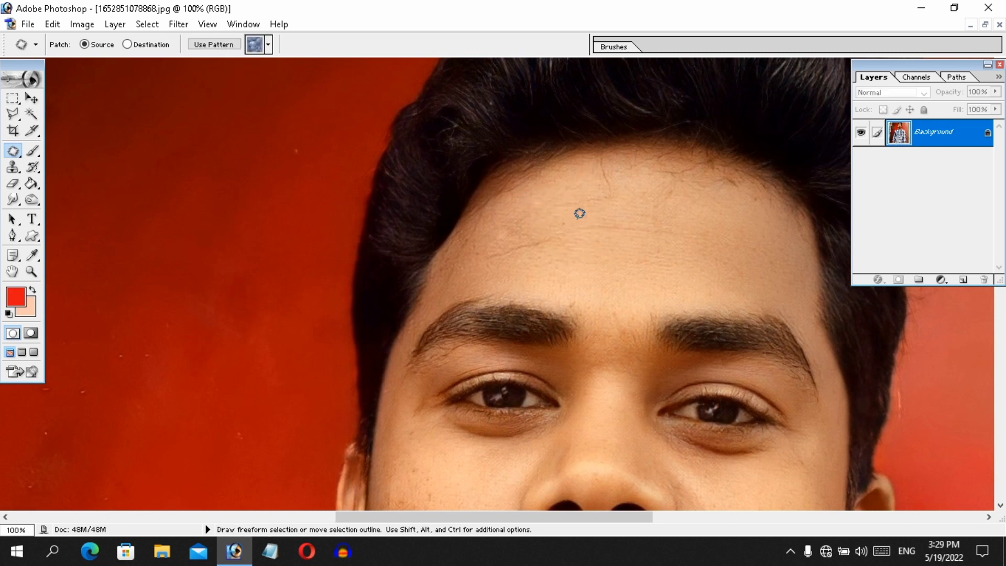
pyautogui.moveTo(523, 233); pyautogui.dragTo(557, 232)
pyautogui.moveTo(547, 245); pyautogui.dragTo(560, 256)
pyautogui.hotkey('ctrl', 'd')
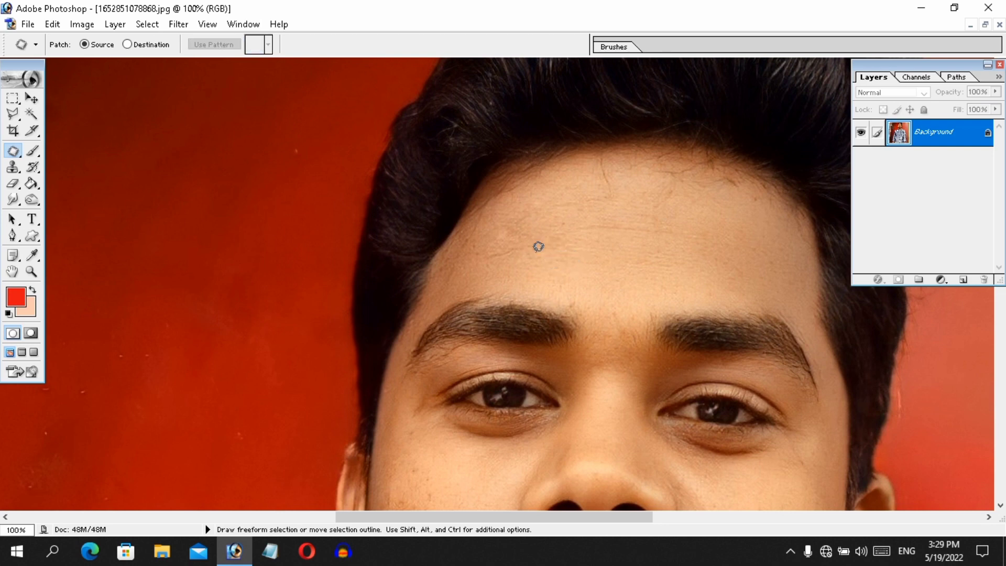
pyautogui.moveTo(503, 240); pyautogui.dragTo(533, 255)
pyautogui.moveTo(517, 263)
pyautogui.mouseDown()
pyautogui.moveTo(552, 273)
pyautogui.moveTo(577, 253)
pyautogui.moveTo(598, 305)
pyautogui.mouseUp()
pyautogui.click(574, 276)
pyautogui.press('space')
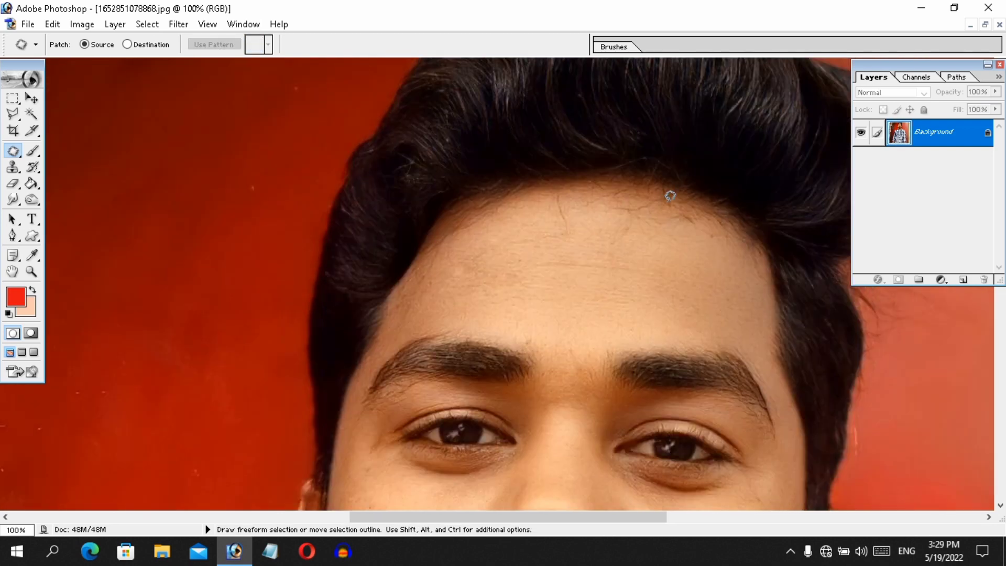
# Patch the stray hairs just below the hairline with clean forehead skin and return to the whole face
pyautogui.moveTo(669, 200)
pyautogui.mouseDown()
pyautogui.moveTo(704, 236)
pyautogui.moveTo(662, 230)
pyautogui.moveTo(680, 253)
pyautogui.mouseUp()
pyautogui.click(680, 259)
pyautogui.press('space')
pyautogui.moveTo(647, 396); pyautogui.dragTo(661, 201)
pyautogui.moveTo(595, 289); pyautogui.dragTo(594, 239)
pyautogui.moveTo(575, 375); pyautogui.dragTo(587, 282)
pyautogui.moveTo(559, 420); pyautogui.dragTo(675, 464)
pyautogui.moveTo(606, 382); pyautogui.dragTo(413, 406)
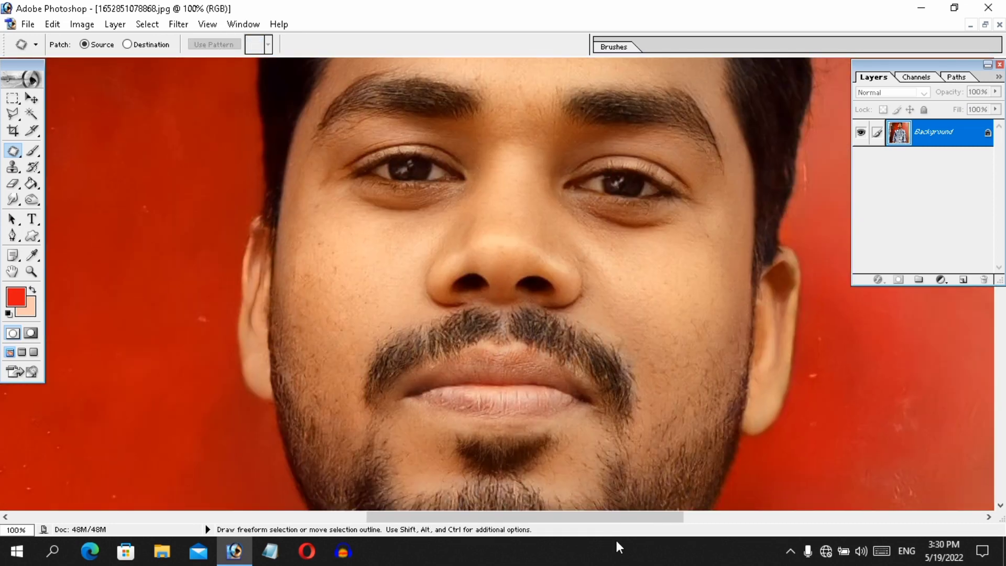
# Apply a Brightness/Contrast adjustment to the photo with brightness +10 and contrast +6
pyautogui.click(32, 101)
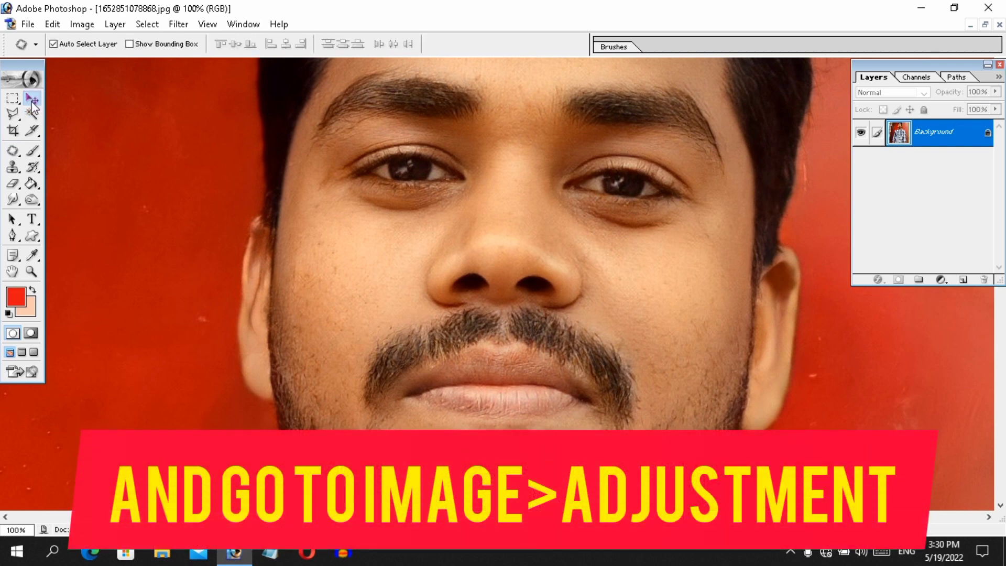
pyautogui.click(82, 24)
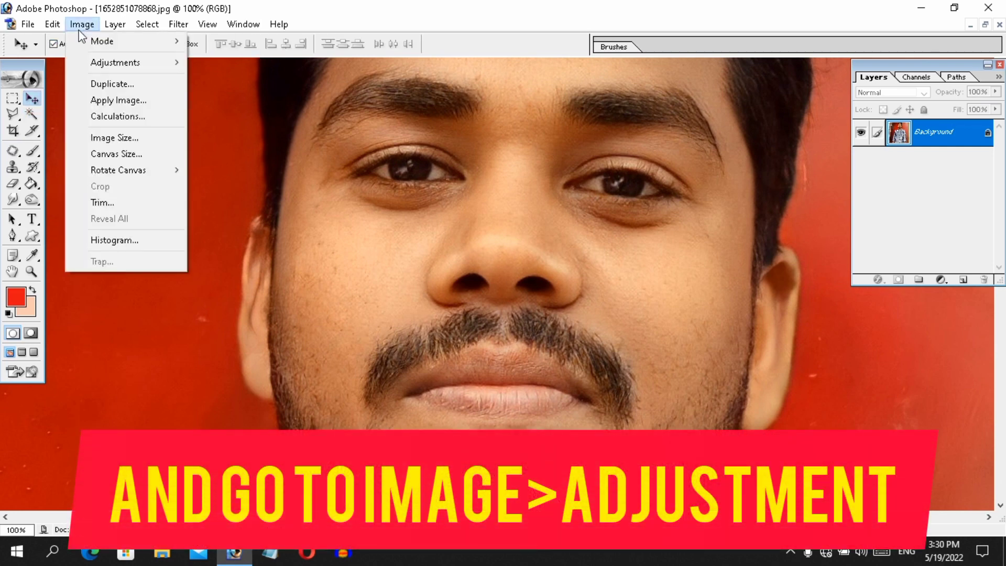
pyautogui.moveTo(99, 64)
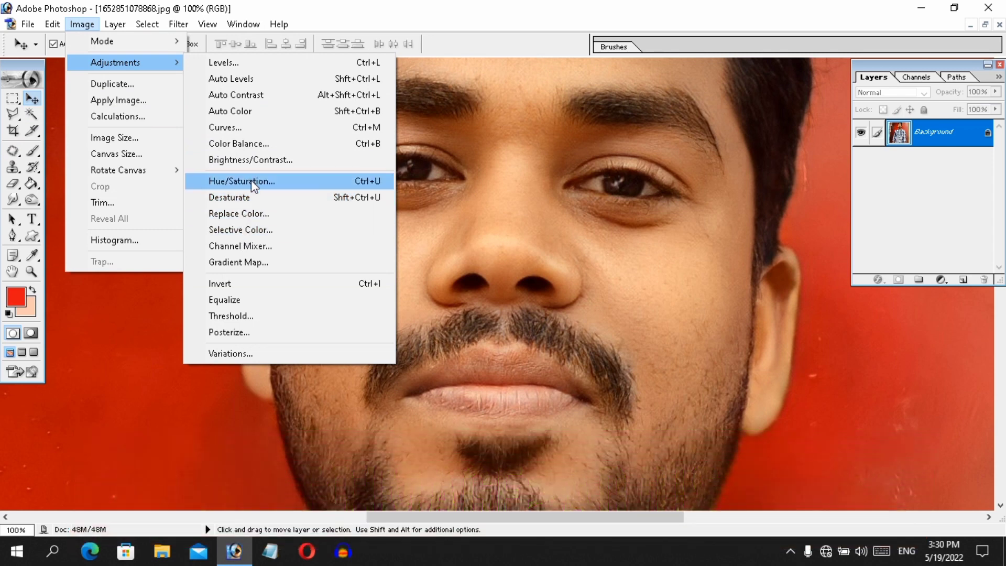
pyautogui.click(256, 158)
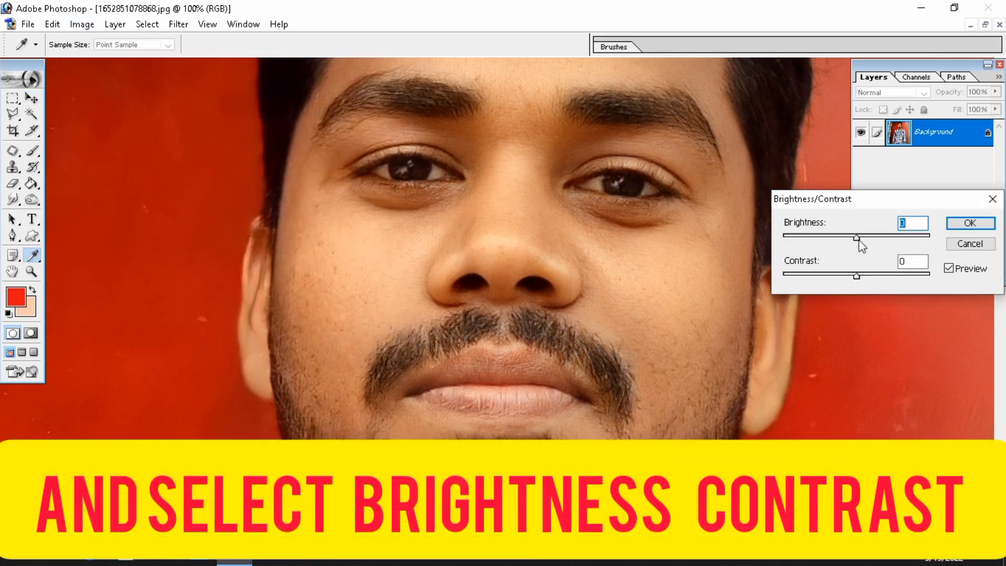
pyautogui.moveTo(857, 239); pyautogui.dragTo(864, 240)
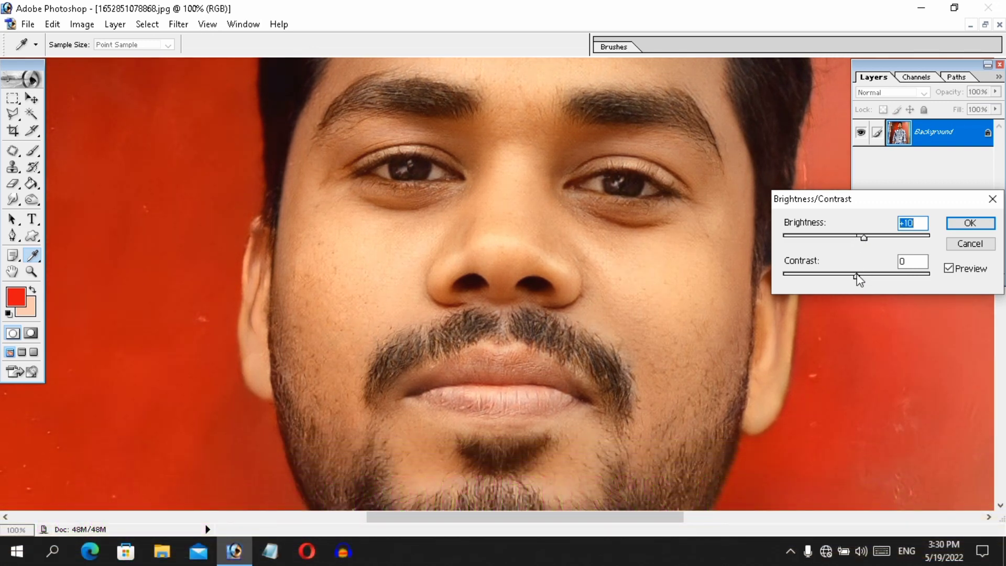
pyautogui.moveTo(856, 274); pyautogui.dragTo(861, 274)
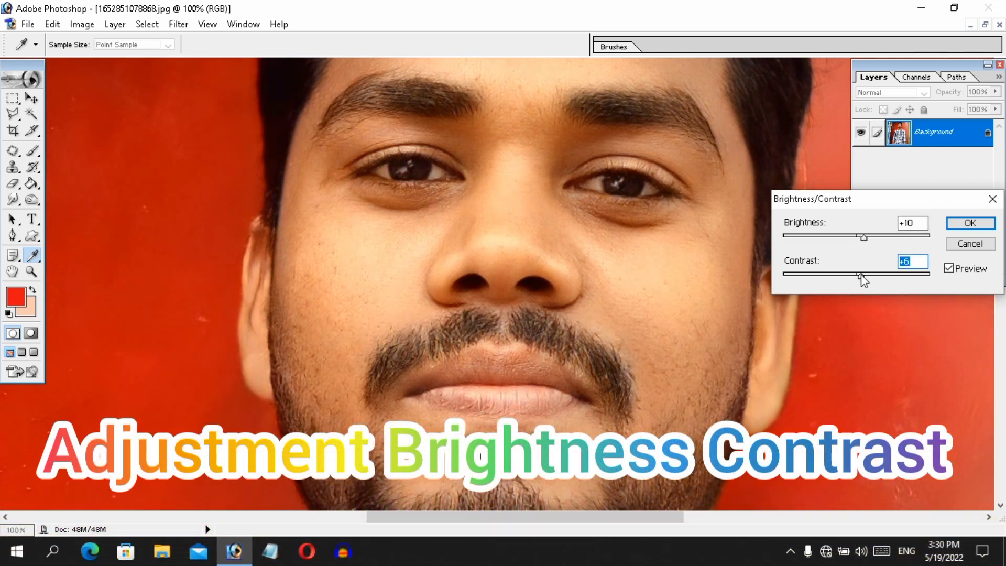
pyautogui.click(970, 223)
# Start a Selective Color adjustment and increase the cyan in the Reds
pyautogui.click(31, 98)
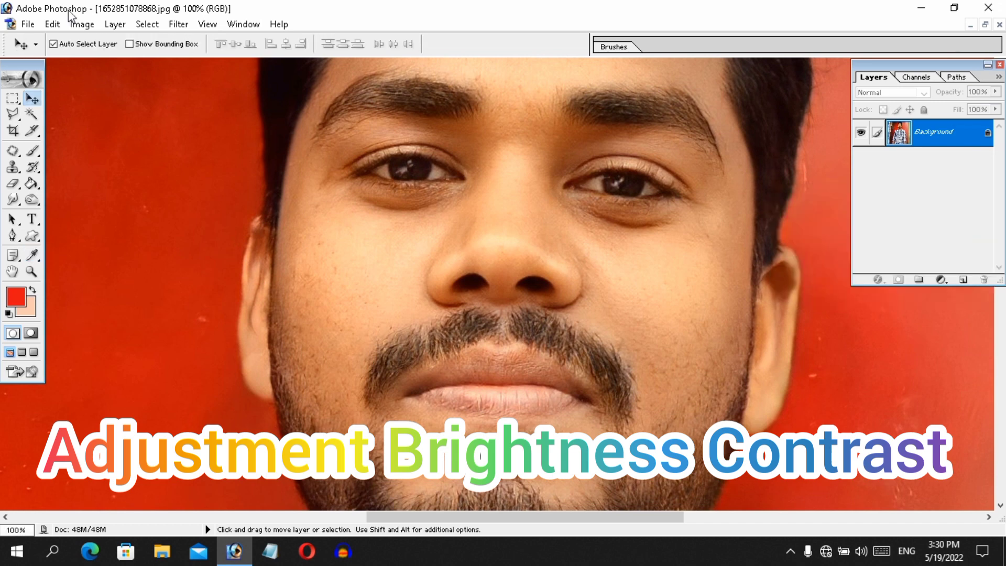
pyautogui.click(82, 24)
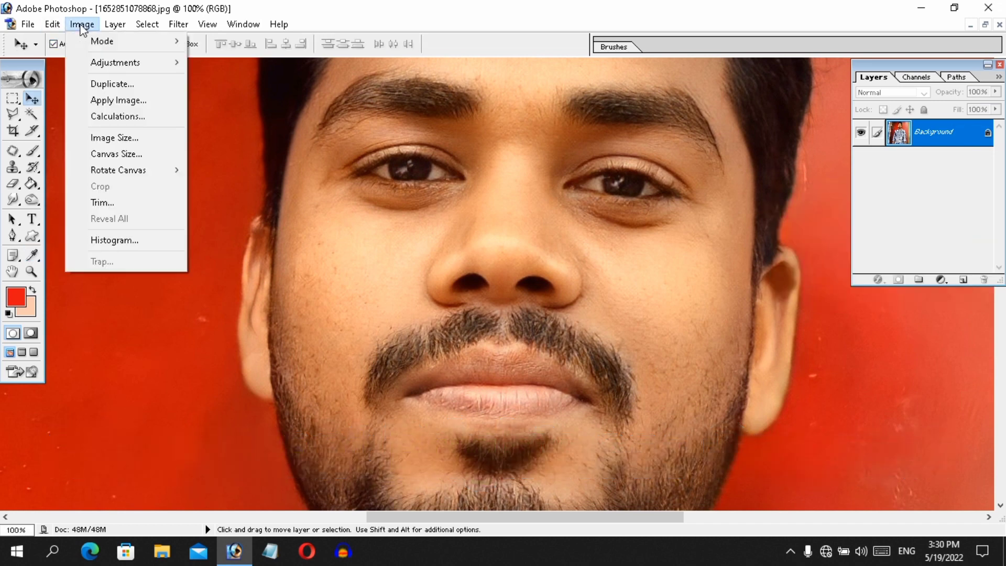
pyautogui.moveTo(115, 62)
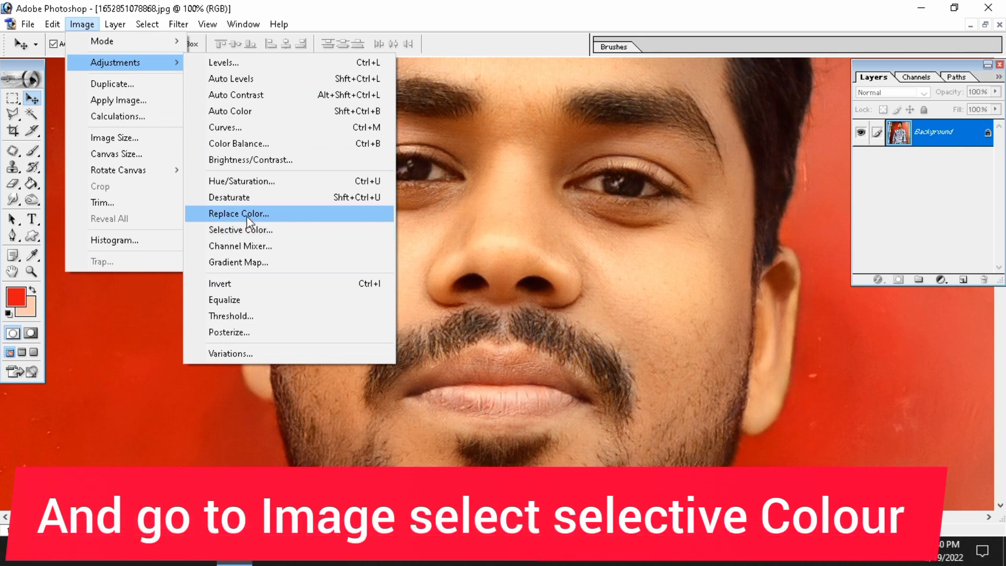
pyautogui.click(247, 231)
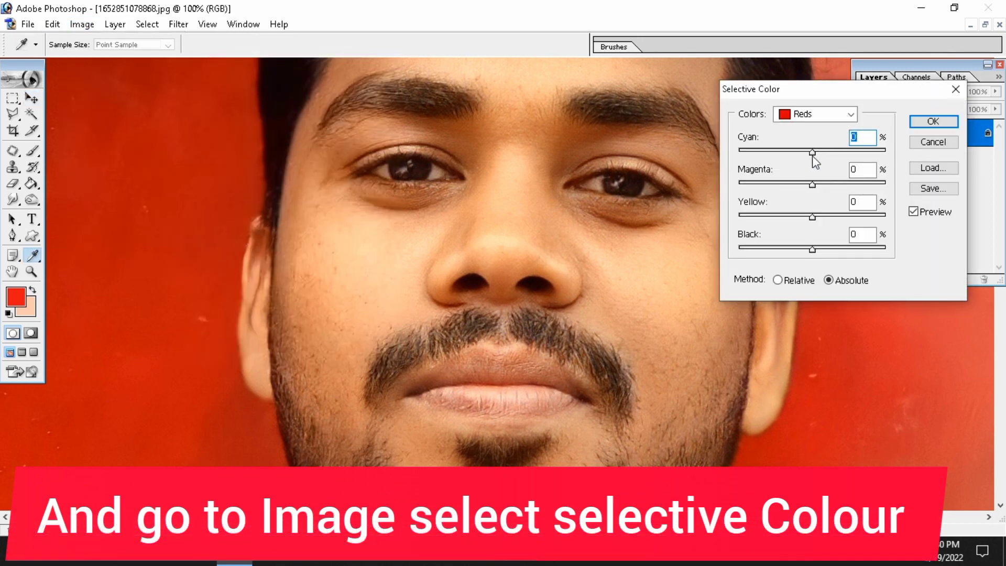
pyautogui.moveTo(811, 157); pyautogui.dragTo(833, 150)
# Set the yellow amount of the Yellows to -100% in the Selective Color adjustment
pyautogui.click(823, 115)
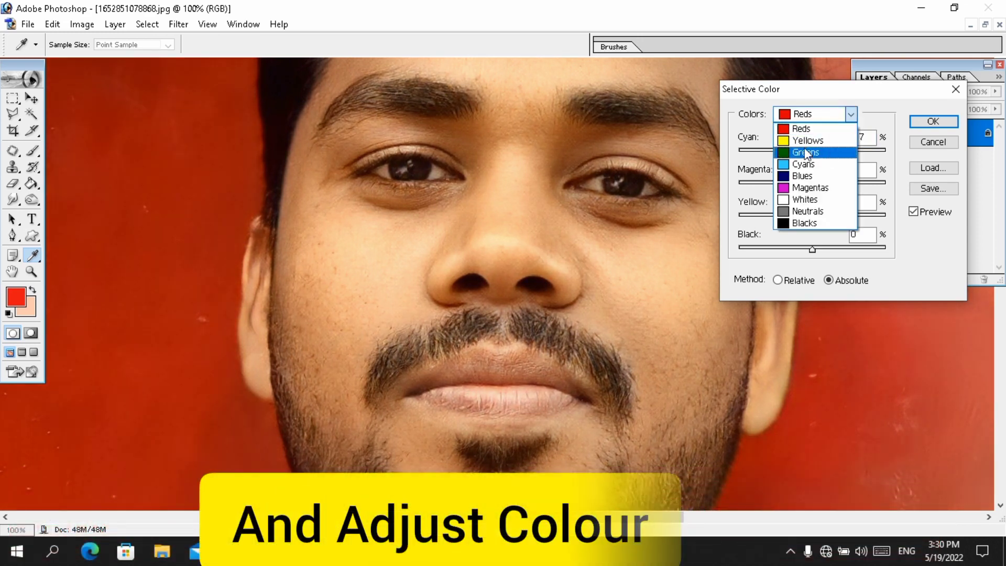
pyautogui.click(811, 140)
pyautogui.moveTo(812, 217); pyautogui.dragTo(691, 218)
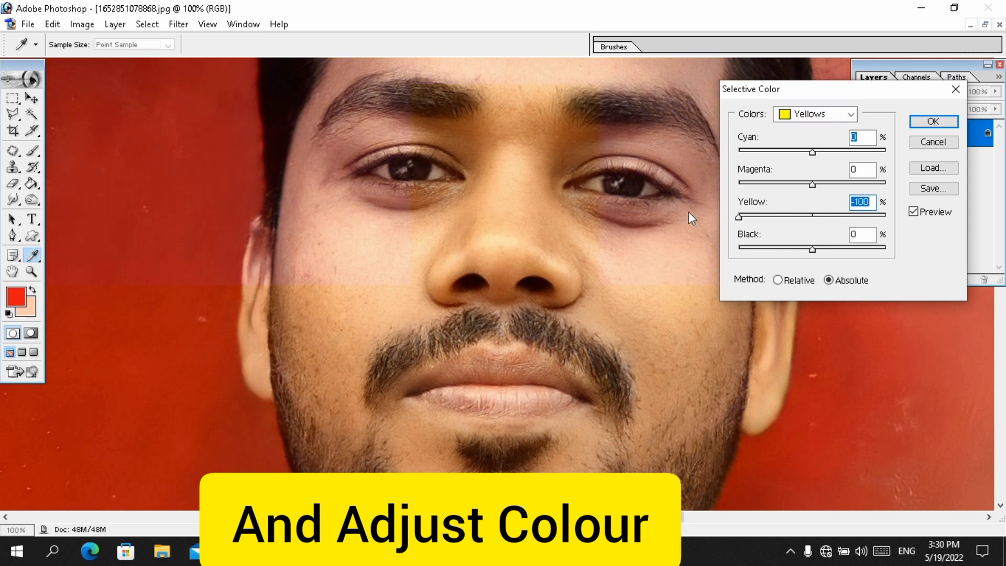
# Set the black amount of the Blacks to +8% in the Selective Color adjustment
pyautogui.click(850, 114)
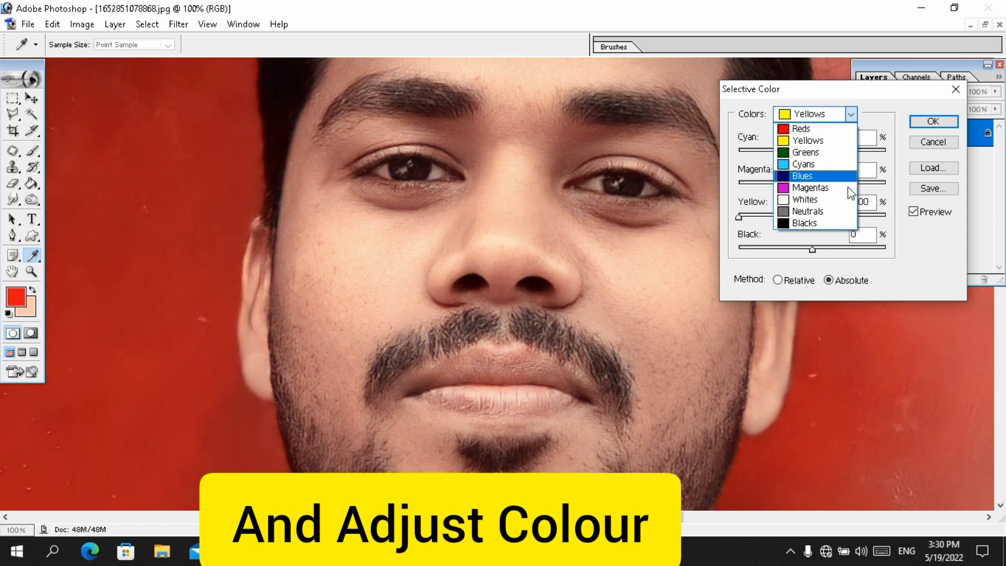
pyautogui.click(805, 223)
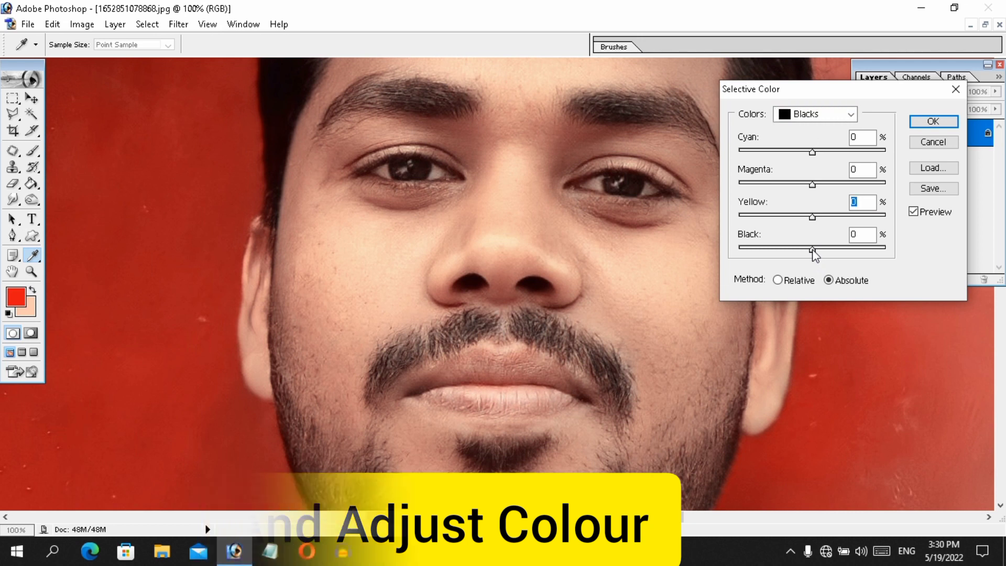
pyautogui.moveTo(812, 250); pyautogui.dragTo(816, 250)
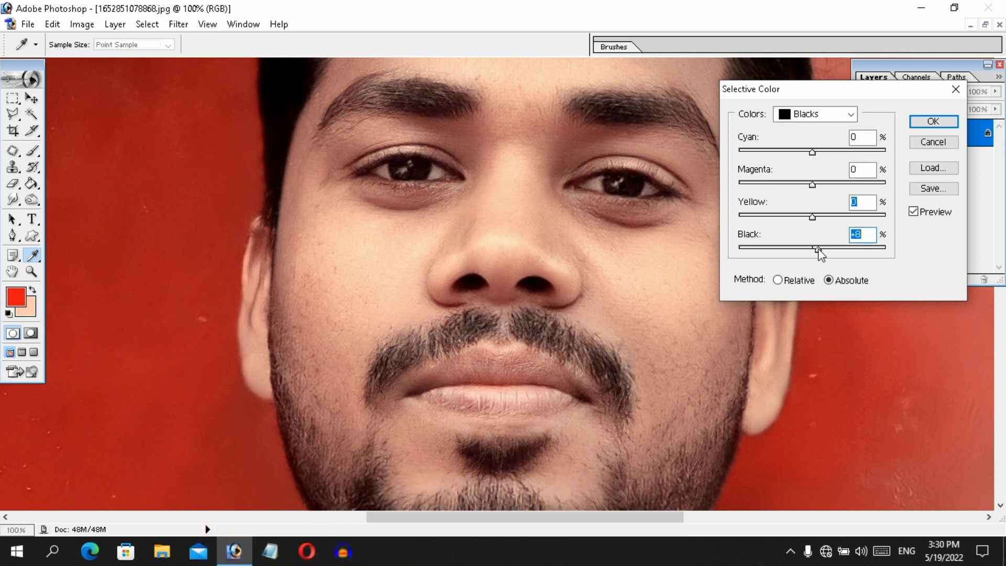
# Apply the Selective Color adjustment and sample the light cheek skin tone as the Brush tool's foreground colour
pyautogui.click(928, 123)
pyautogui.press('space')
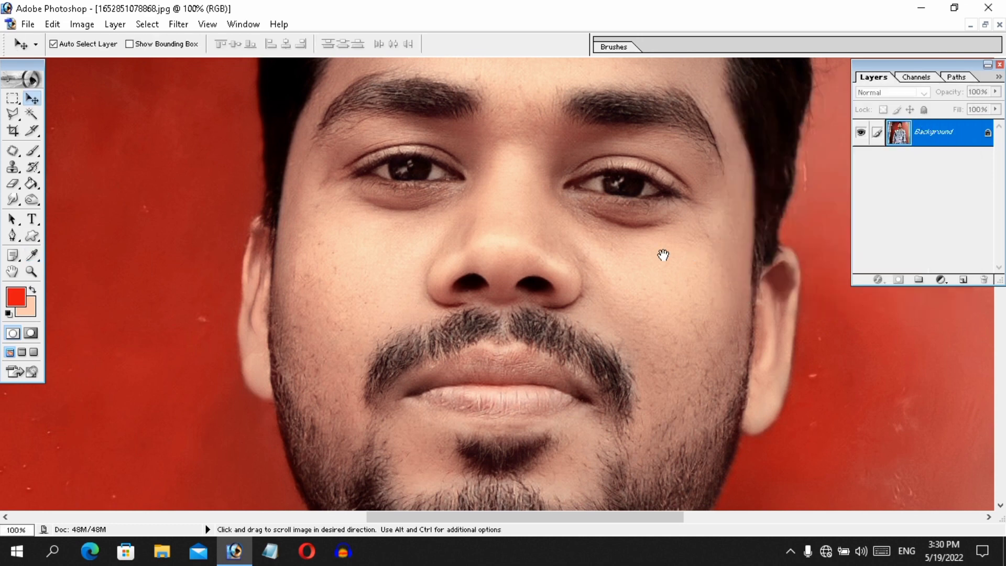
pyautogui.moveTo(600, 283); pyautogui.dragTo(588, 227)
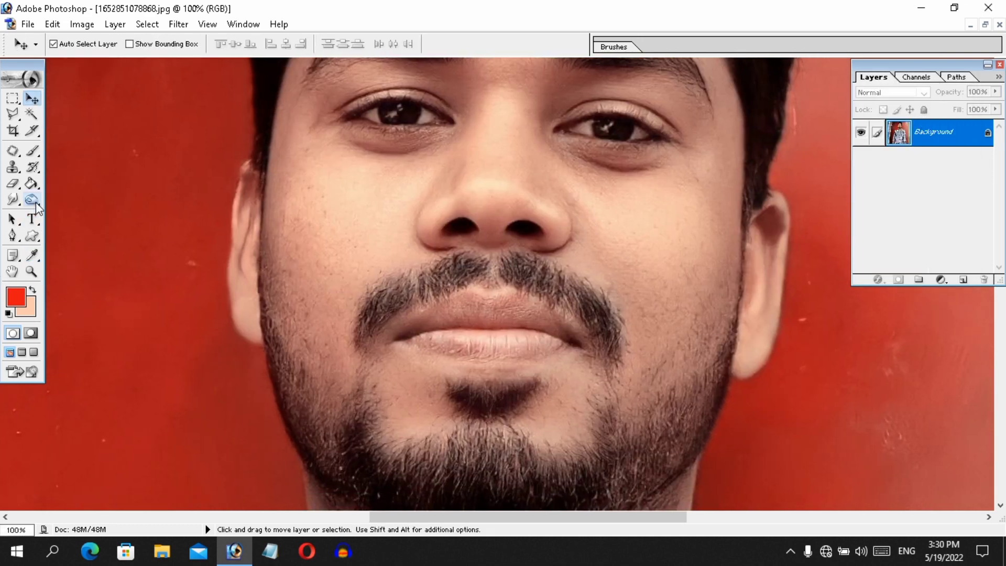
pyautogui.click(33, 151)
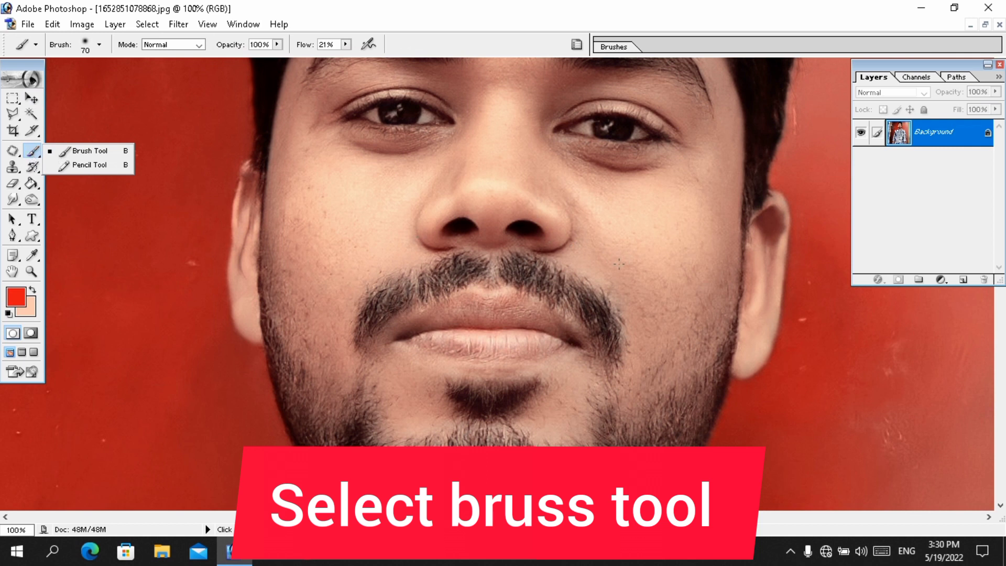
pyautogui.keyDown('alt'); pyautogui.click(677, 240); pyautogui.keyUp('alt')
# Try to paint the sampled skin colour over the cheek and jaw stubble on the photo's right at 100% opacity
pyautogui.moveTo(607, 237)
pyautogui.mouseDown()
pyautogui.moveTo(628, 258)
pyautogui.moveTo(615, 274)
pyautogui.moveTo(657, 293)
pyautogui.moveTo(676, 264)
pyautogui.moveTo(664, 289)
pyautogui.moveTo(636, 287)
pyautogui.moveTo(640, 327)
pyautogui.mouseUp()
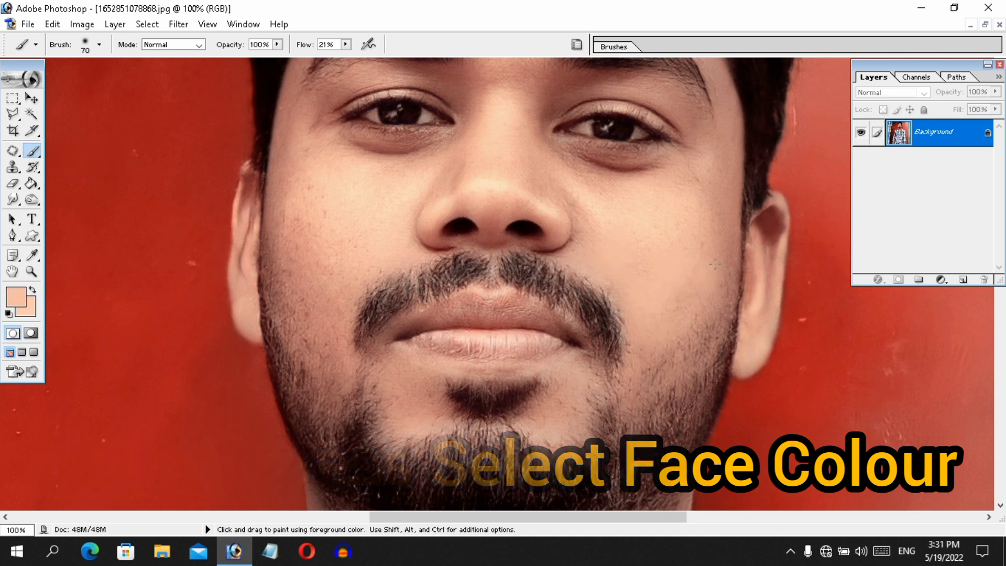
pyautogui.moveTo(732, 218)
pyautogui.mouseDown()
pyautogui.moveTo(702, 335)
pyautogui.moveTo(630, 375)
pyautogui.moveTo(647, 334)
pyautogui.moveTo(671, 351)
pyautogui.moveTo(646, 377)
pyautogui.moveTo(671, 370)
pyautogui.moveTo(706, 326)
pyautogui.mouseUp()
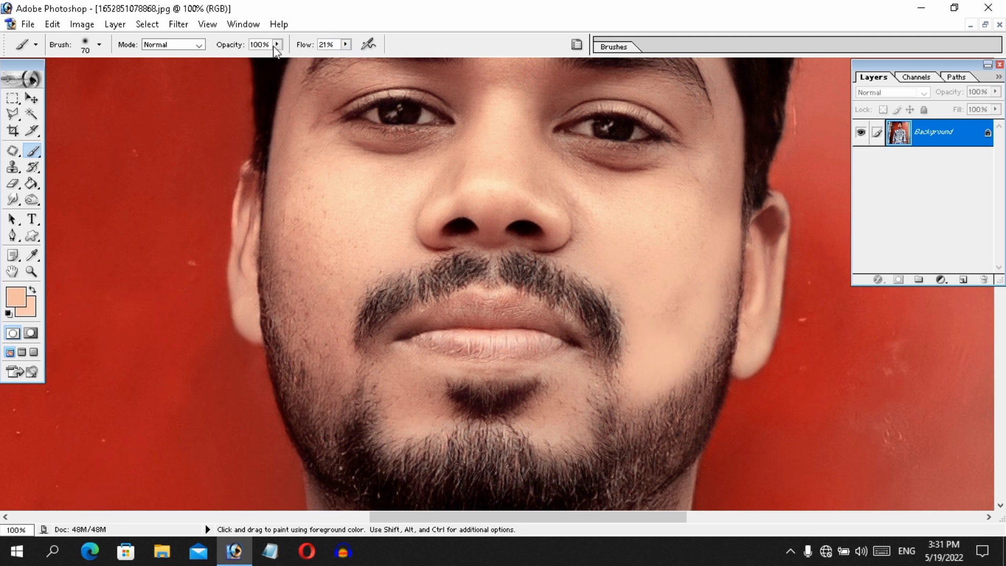
# Set the brush opacity to 26% and undo the full-opacity strokes on the cheek
pyautogui.click(276, 44)
pyautogui.moveTo(229, 61); pyautogui.dragTo(225, 61)
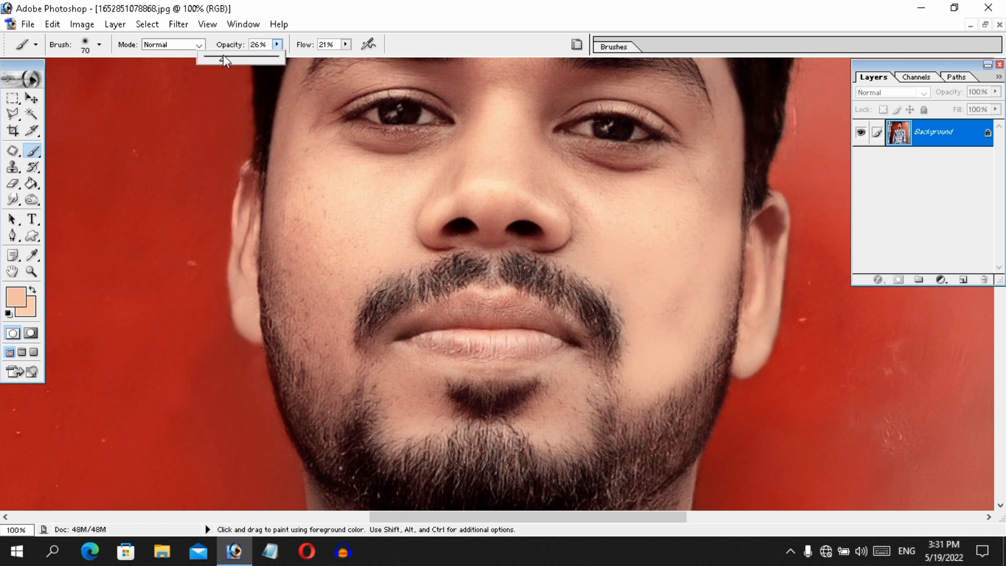
pyautogui.hotkey('ctrl', 'alt', 'z')
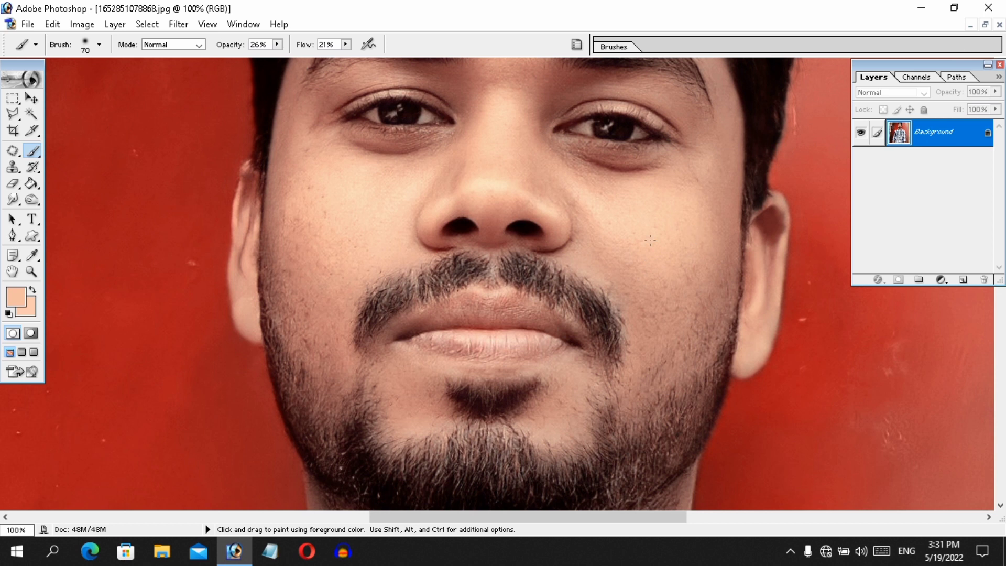
# Brush the skin colour lightly over the cheek, the side of the nose and the area around the eye on the photo's right
pyautogui.click(709, 321)
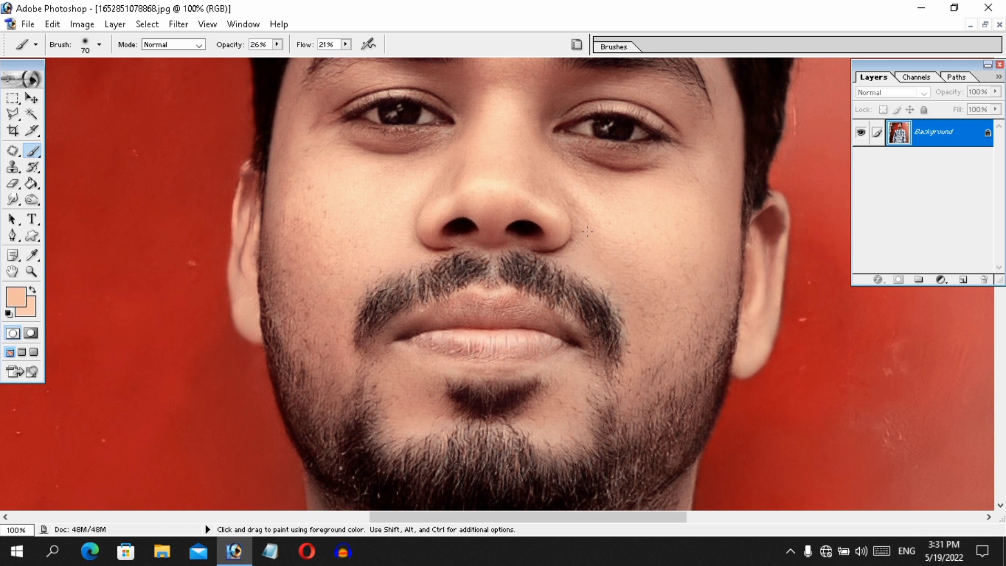
pyautogui.moveTo(645, 179); pyautogui.dragTo(596, 162)
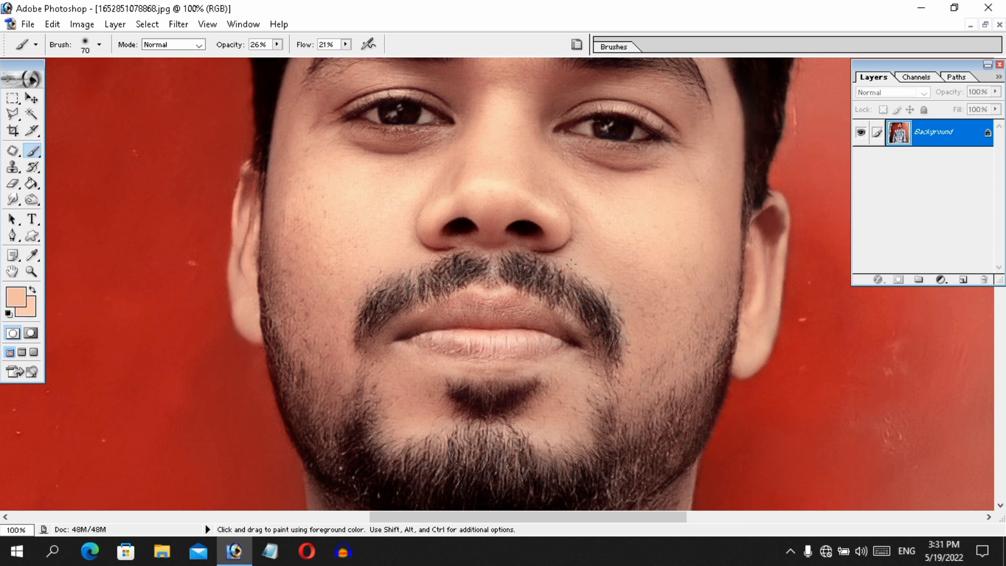
pyautogui.click(551, 241)
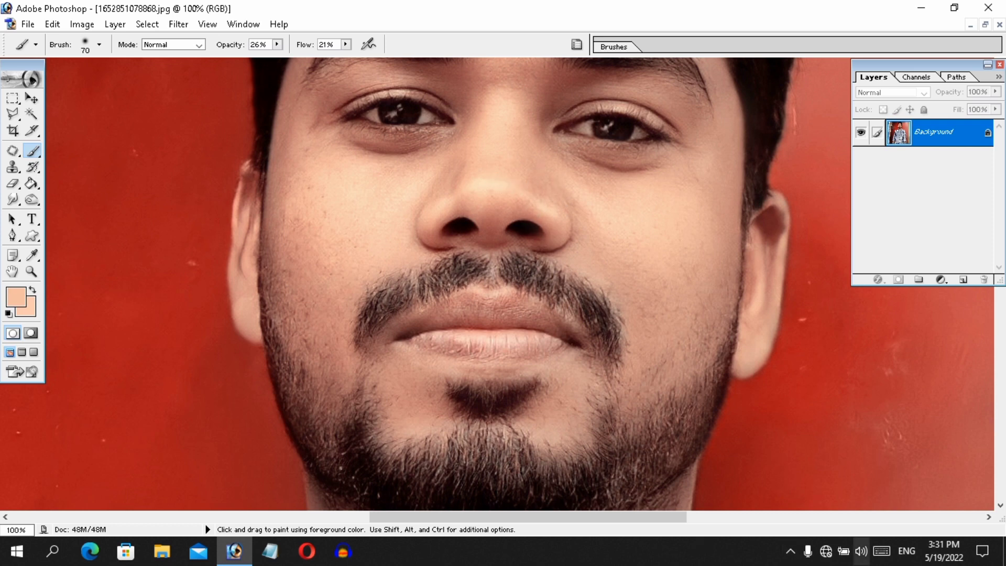
pyautogui.press('space')
pyautogui.moveTo(623, 278)
pyautogui.mouseDown()
pyautogui.moveTo(618, 355)
pyautogui.moveTo(588, 461)
pyautogui.mouseUp()
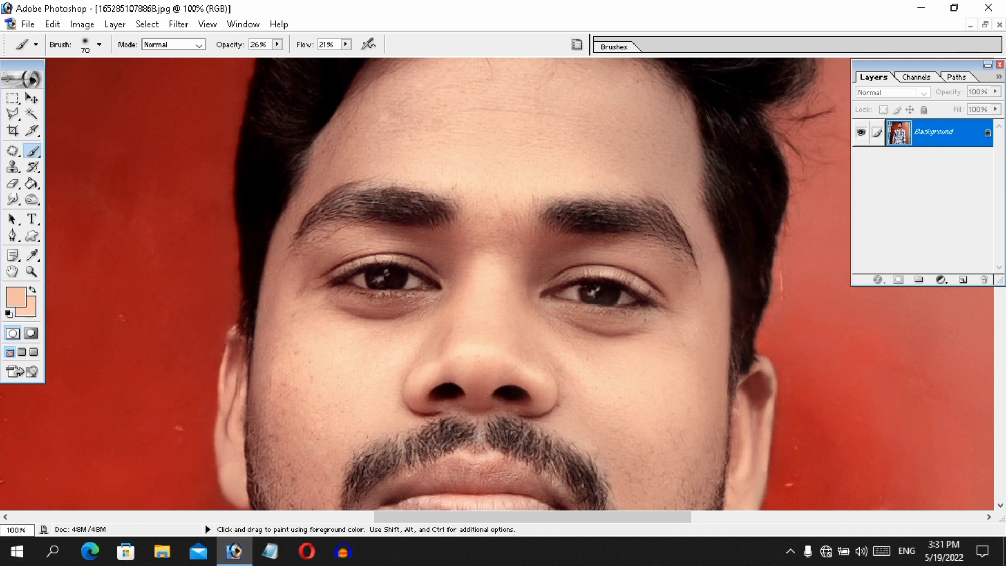
pyautogui.click(644, 310)
pyautogui.moveTo(642, 276)
pyautogui.mouseDown()
pyautogui.moveTo(555, 270)
pyautogui.moveTo(618, 236)
pyautogui.mouseUp()
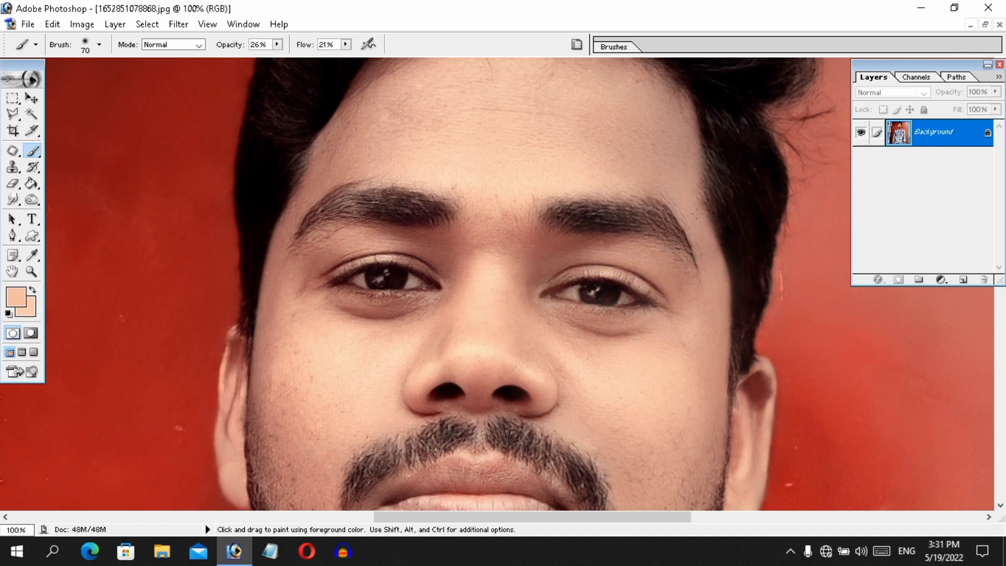
# Brush the skin colour over the forehead, then smooth the temple and upper eyelid on the photo's left
pyautogui.scroll(3, 669, 131)
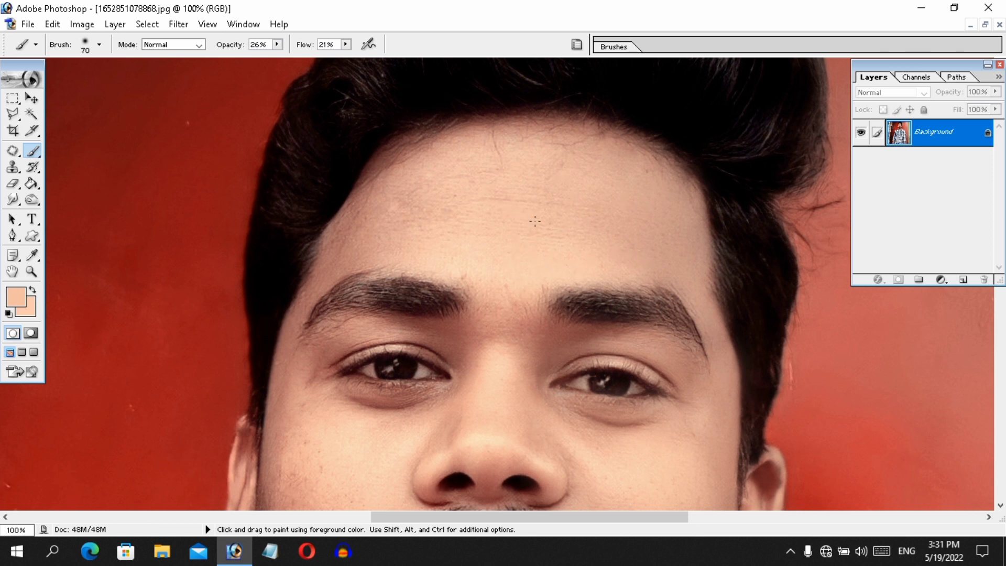
pyautogui.moveTo(573, 142); pyautogui.dragTo(455, 154)
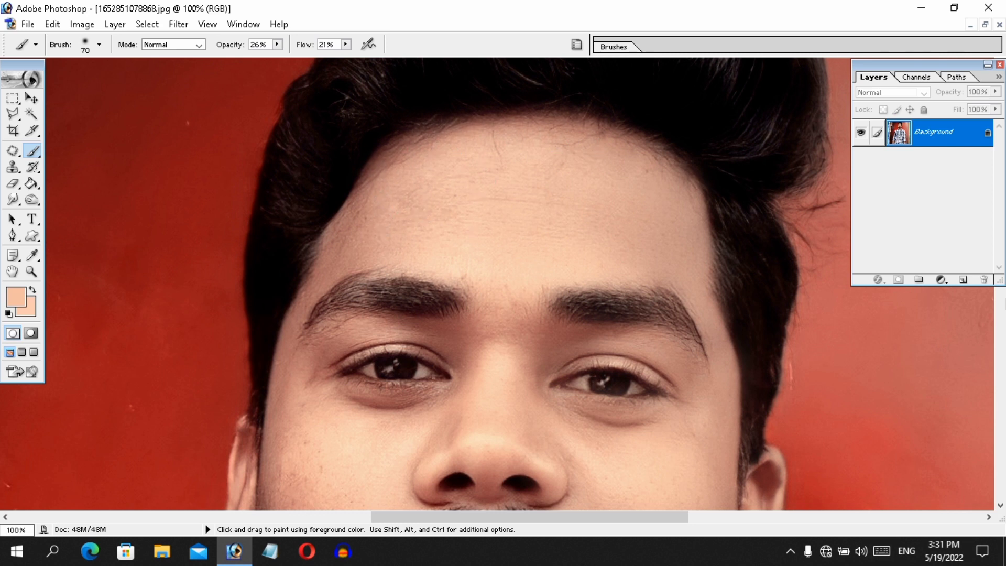
pyautogui.press('space')
pyautogui.moveTo(475, 254); pyautogui.dragTo(597, 212)
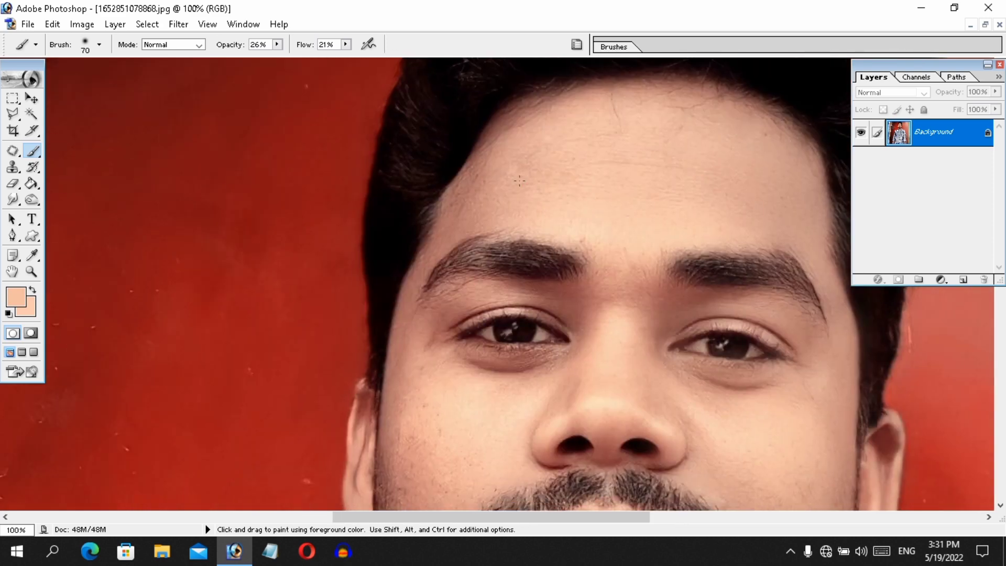
pyautogui.moveTo(482, 147); pyautogui.dragTo(465, 197)
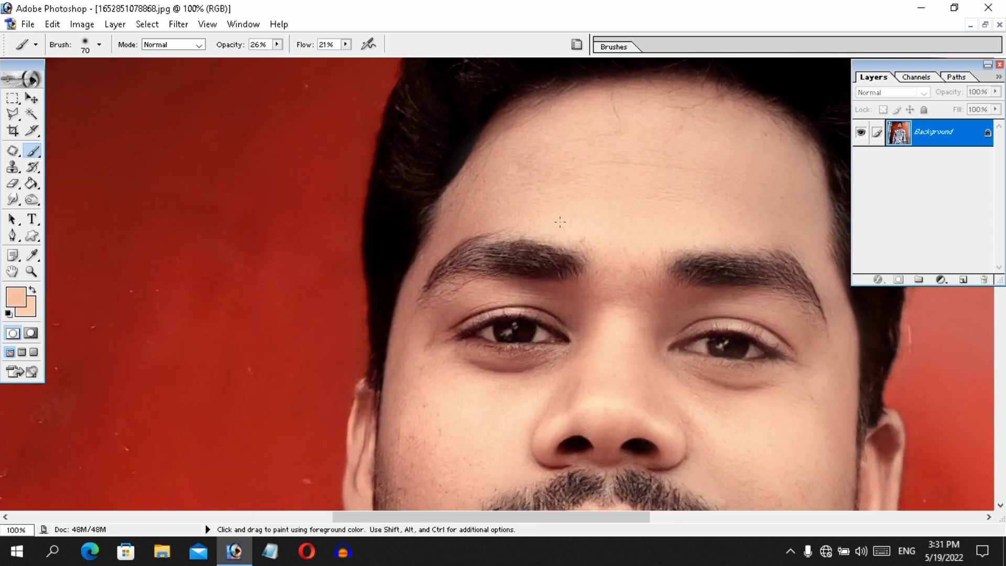
pyautogui.moveTo(455, 234)
pyautogui.mouseDown()
pyautogui.moveTo(443, 264)
pyautogui.moveTo(414, 286)
pyautogui.moveTo(409, 320)
pyautogui.mouseUp()
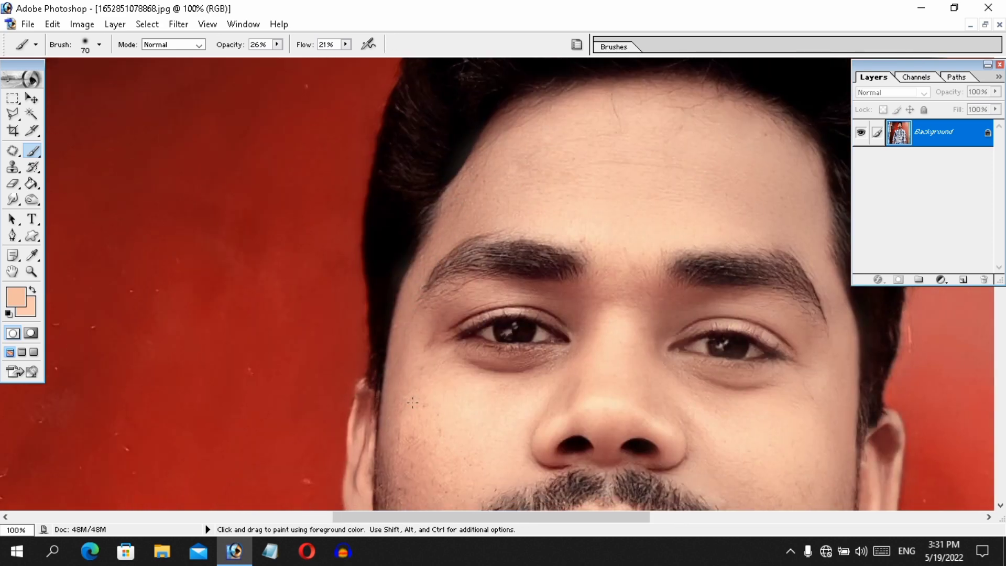
pyautogui.moveTo(566, 304); pyautogui.dragTo(479, 290)
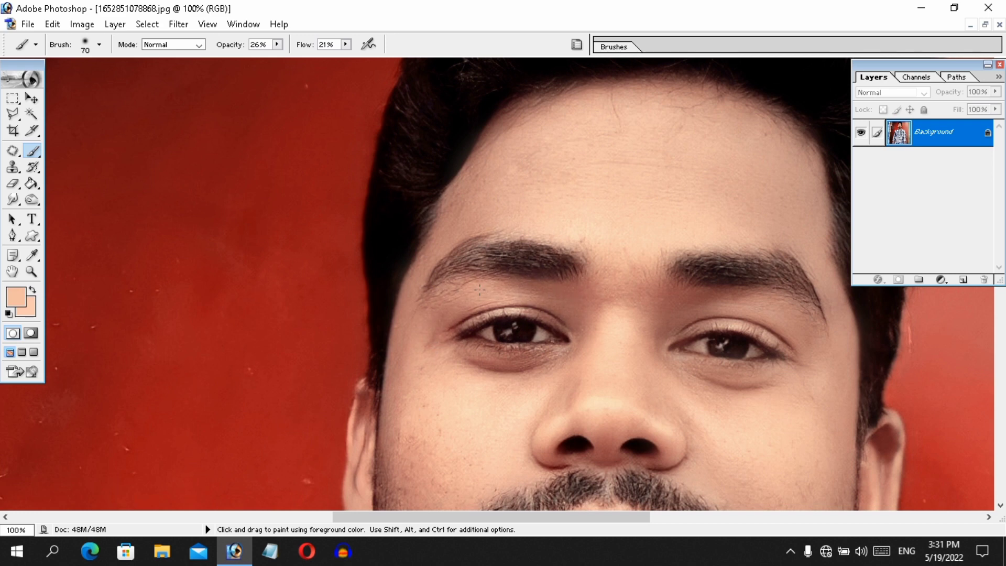
# Brush the skin colour over the cheek on the photo's left and the skin between the nose and moustache
pyautogui.moveTo(567, 343)
pyautogui.mouseDown()
pyautogui.moveTo(501, 362)
pyautogui.moveTo(561, 343)
pyautogui.moveTo(564, 351)
pyautogui.moveTo(573, 249)
pyautogui.moveTo(592, 219)
pyautogui.mouseUp()
pyautogui.press('space')
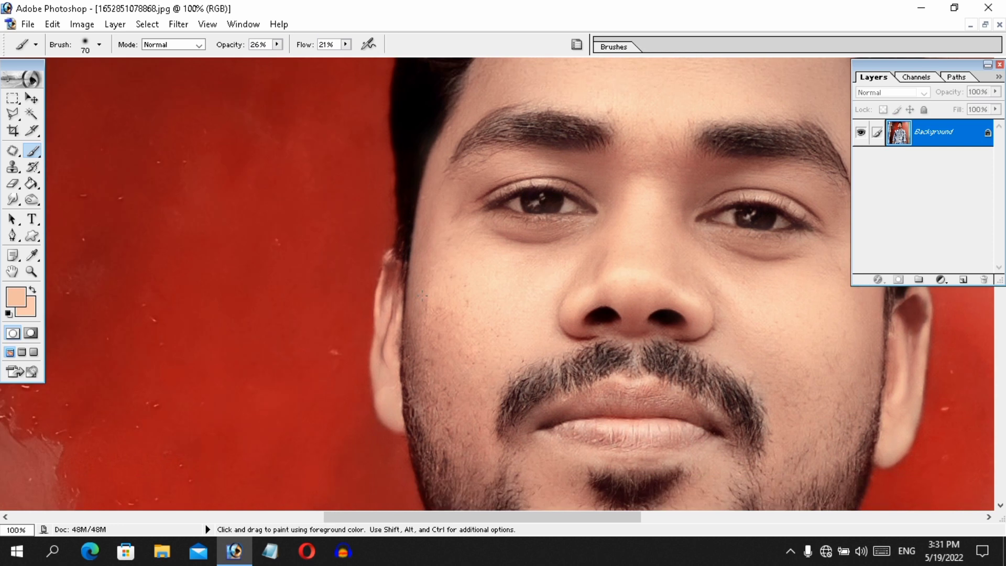
pyautogui.moveTo(411, 264)
pyautogui.mouseDown()
pyautogui.moveTo(408, 334)
pyautogui.moveTo(425, 389)
pyautogui.mouseUp()
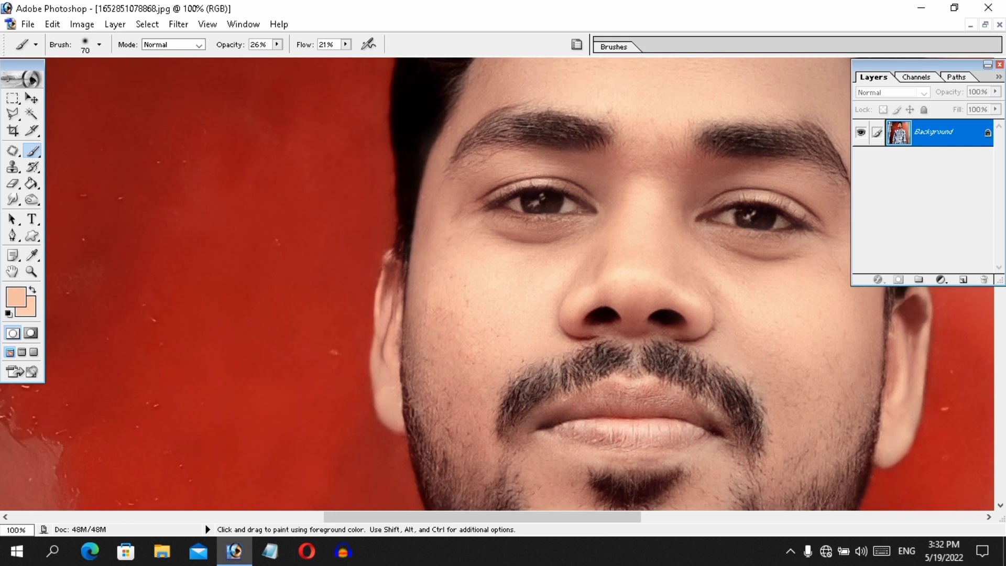
pyautogui.moveTo(553, 333); pyautogui.dragTo(459, 401)
pyautogui.press('space')
pyautogui.moveTo(539, 389); pyautogui.dragTo(548, 266)
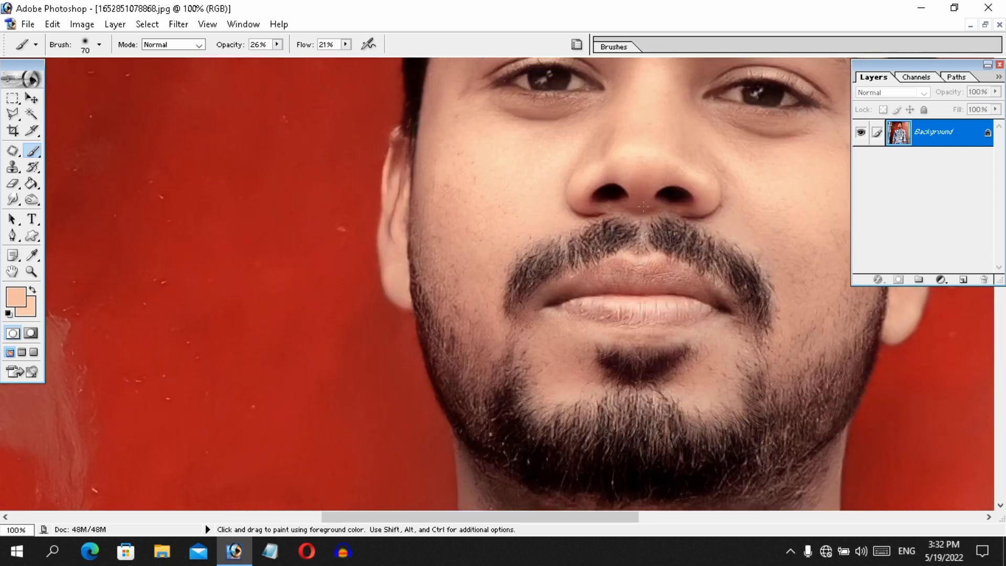
pyautogui.moveTo(644, 207)
pyautogui.mouseDown()
pyautogui.moveTo(650, 197)
pyautogui.moveTo(675, 209)
pyautogui.moveTo(615, 194)
pyautogui.mouseUp()
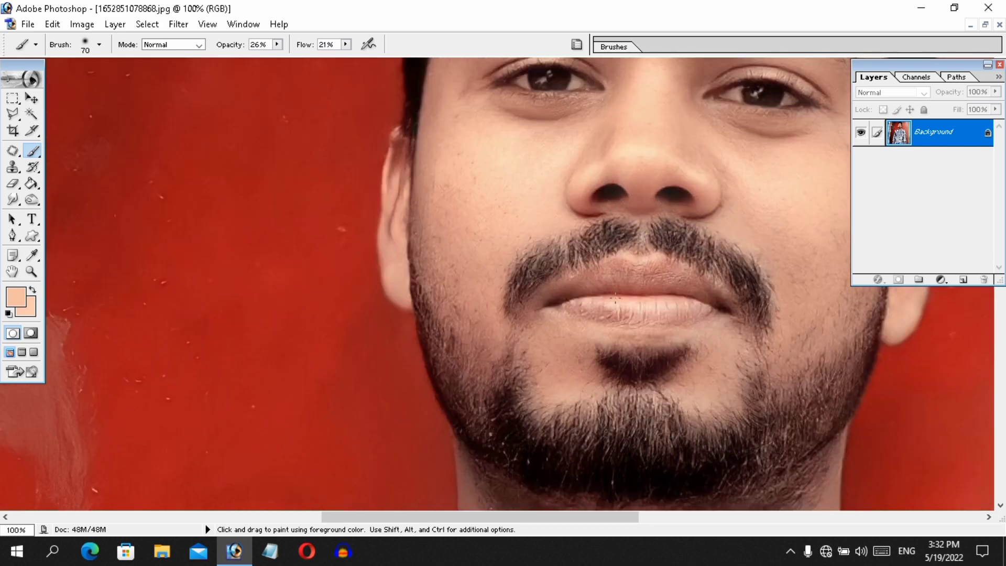
pyautogui.press('space')
pyautogui.moveTo(615, 299); pyautogui.dragTo(618, 276)
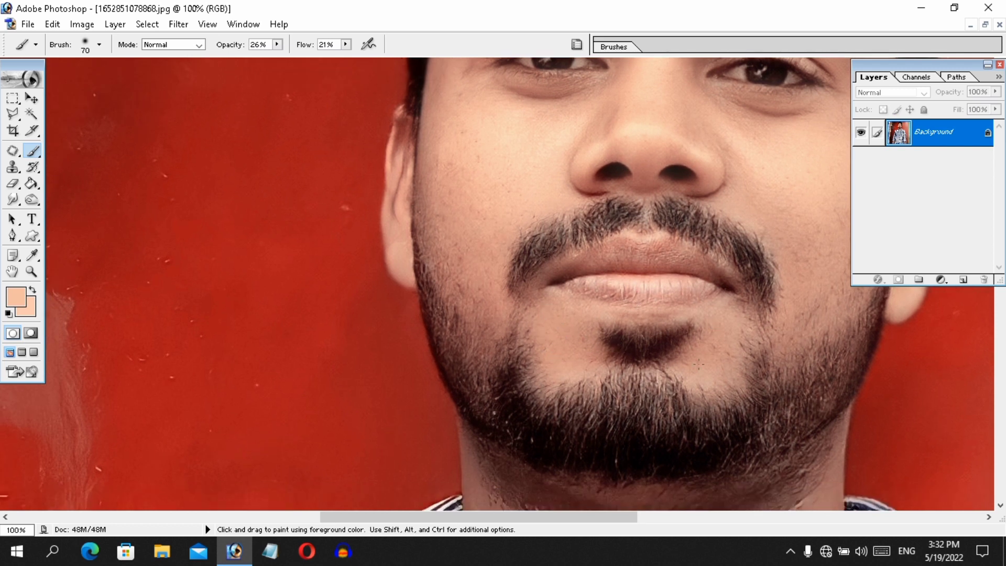
# Sample the skin colour at the base of the neck and brush it over the neck up to the jawline
pyautogui.press('space')
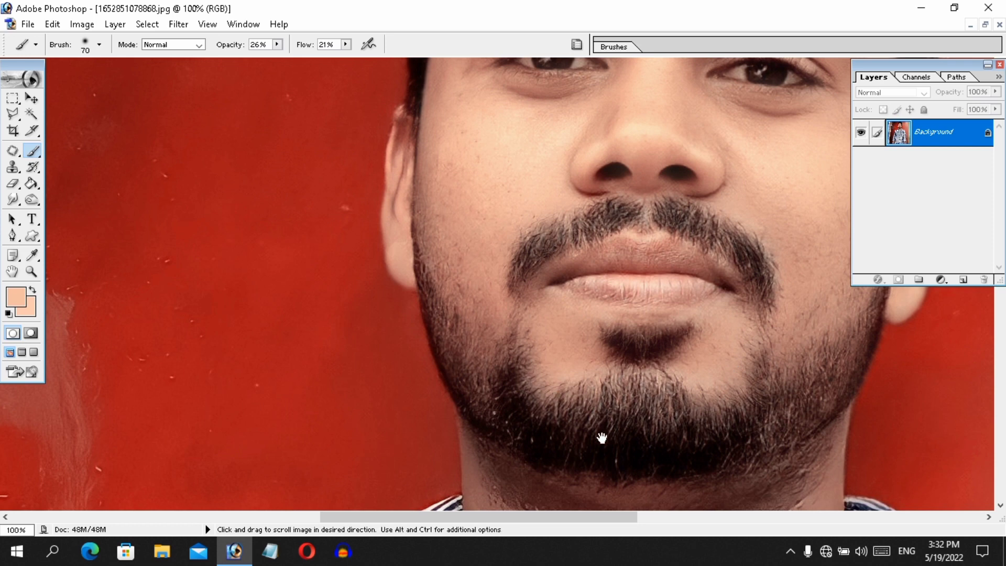
pyautogui.moveTo(601, 438); pyautogui.dragTo(648, 311)
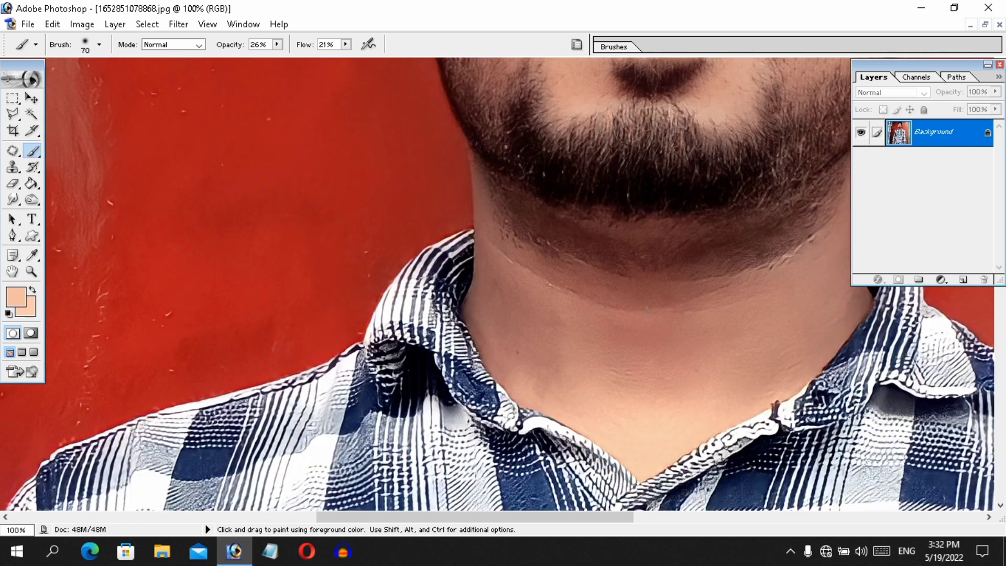
pyautogui.keyDown('alt'); pyautogui.click(659, 404); pyautogui.keyUp('alt')
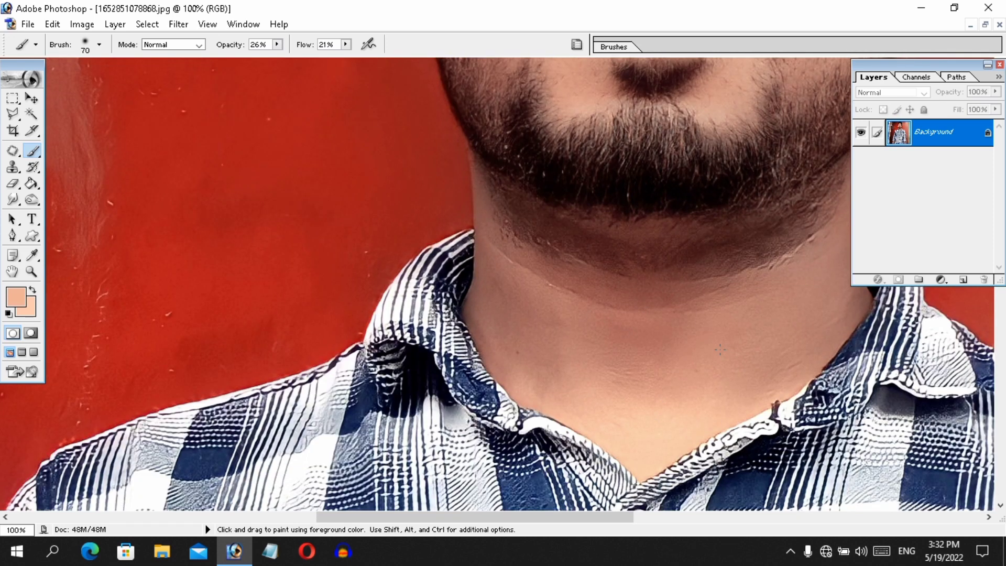
pyautogui.moveTo(719, 349)
pyautogui.mouseDown()
pyautogui.moveTo(793, 301)
pyautogui.moveTo(775, 379)
pyautogui.mouseUp()
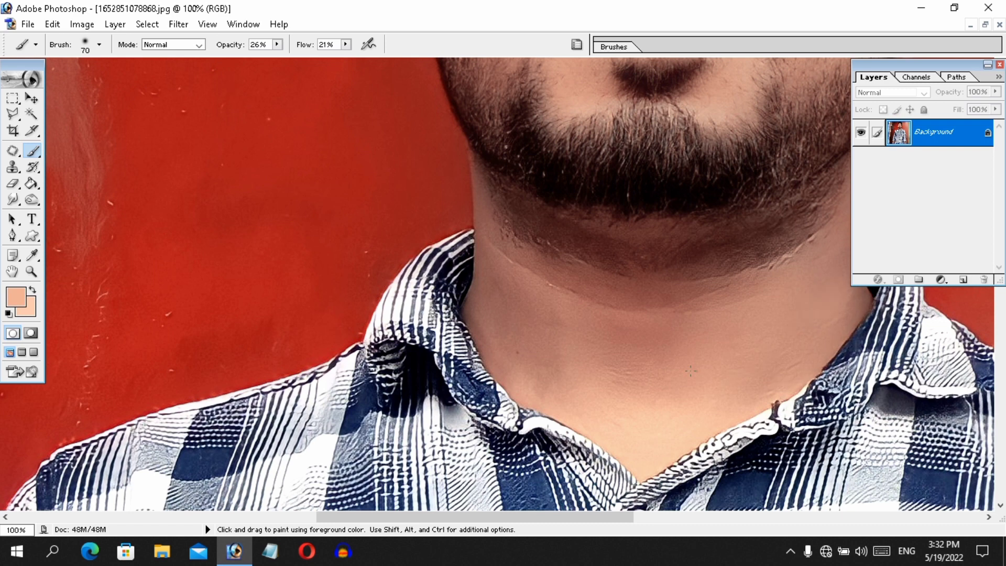
pyautogui.press('space')
pyautogui.moveTo(667, 254)
pyautogui.mouseDown()
pyautogui.moveTo(586, 385)
pyautogui.moveTo(550, 344)
pyautogui.mouseUp()
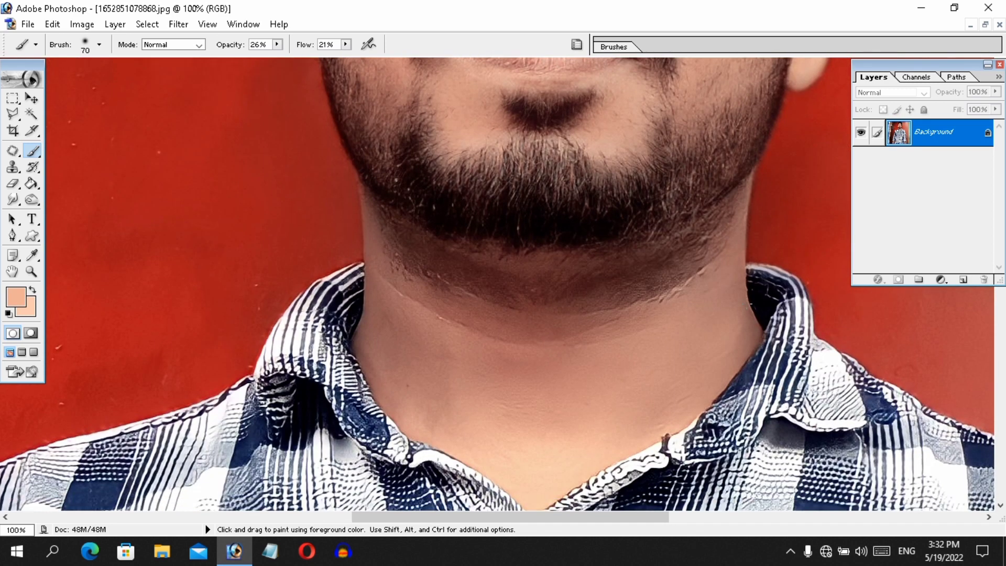
pyautogui.moveTo(386, 327)
pyautogui.mouseDown()
pyautogui.moveTo(370, 219)
pyautogui.moveTo(730, 262)
pyautogui.moveTo(751, 312)
pyautogui.moveTo(644, 451)
pyautogui.mouseUp()
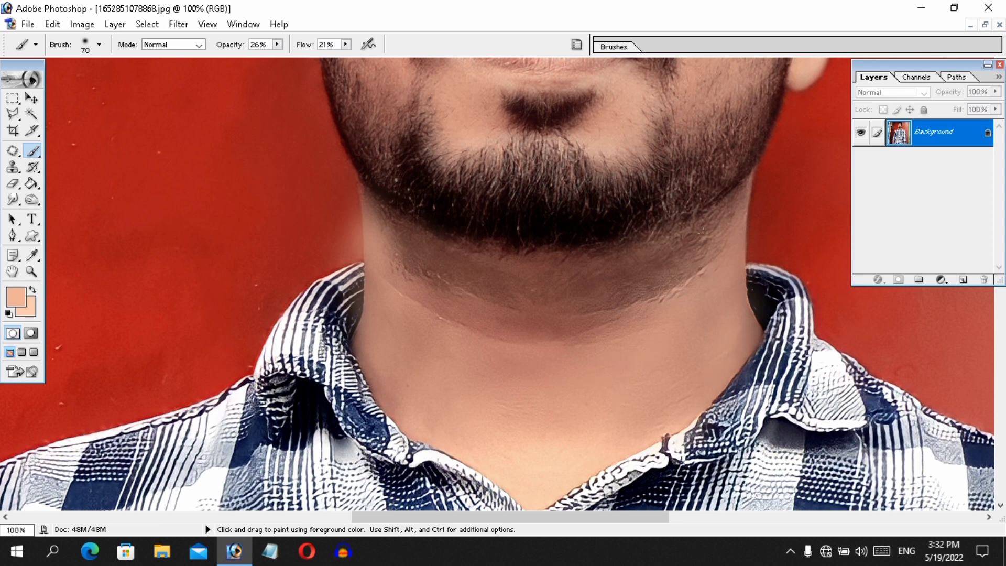
pyautogui.moveTo(732, 199)
pyautogui.mouseDown()
pyautogui.moveTo(719, 232)
pyautogui.moveTo(681, 259)
pyautogui.mouseUp()
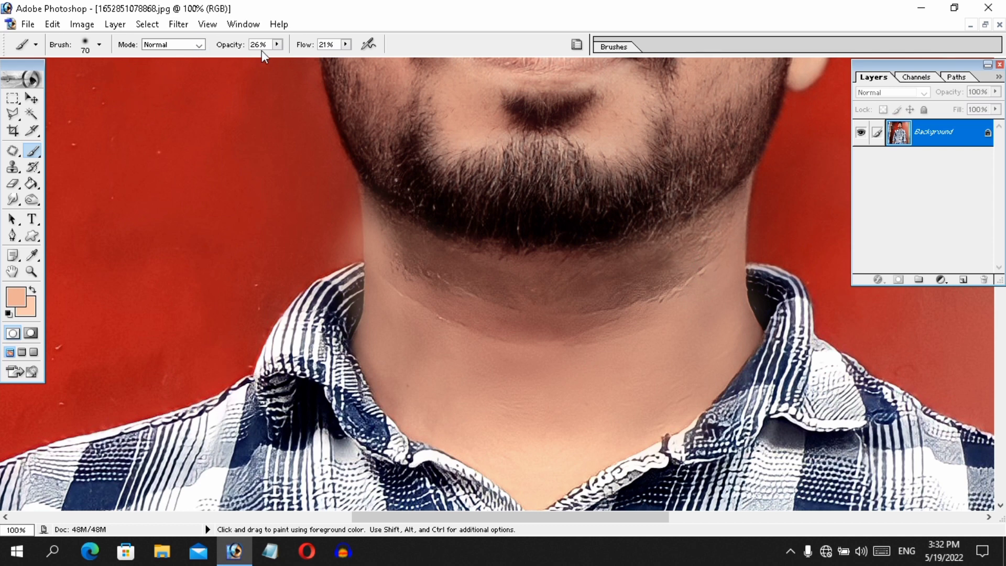
# With a size 50 brush at 52% opacity, paint a darker sampled neck tone over the stubble and shadow below the jaw
pyautogui.click(277, 44)
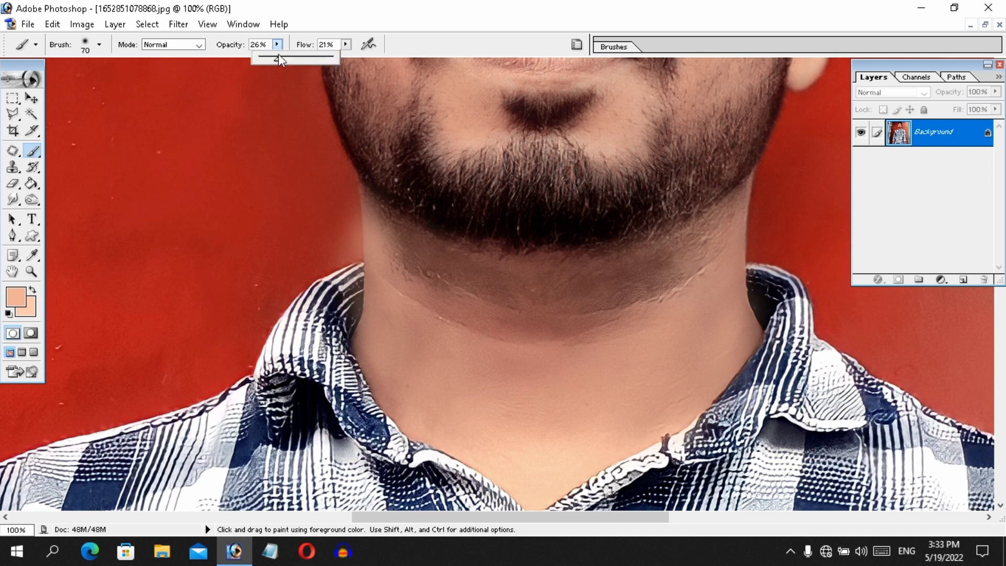
pyautogui.moveTo(278, 57); pyautogui.dragTo(295, 61)
pyautogui.keyDown('alt'); pyautogui.click(690, 322); pyautogui.keyUp('alt')
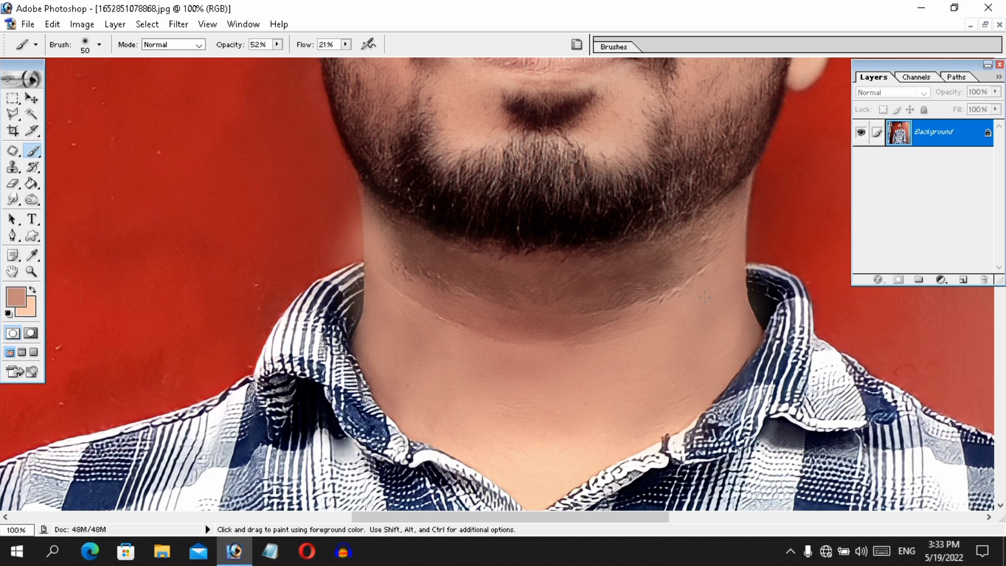
pyautogui.moveTo(688, 246)
pyautogui.mouseDown()
pyautogui.moveTo(658, 277)
pyautogui.moveTo(703, 224)
pyautogui.moveTo(749, 212)
pyautogui.mouseUp()
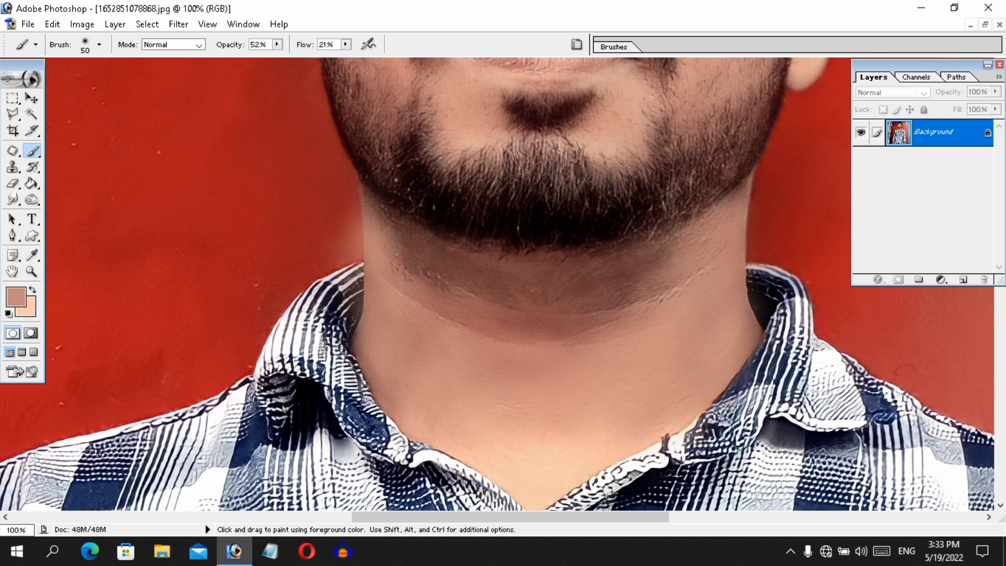
pyautogui.moveTo(670, 251)
pyautogui.mouseDown()
pyautogui.moveTo(574, 274)
pyautogui.moveTo(619, 286)
pyautogui.moveTo(615, 301)
pyautogui.mouseUp()
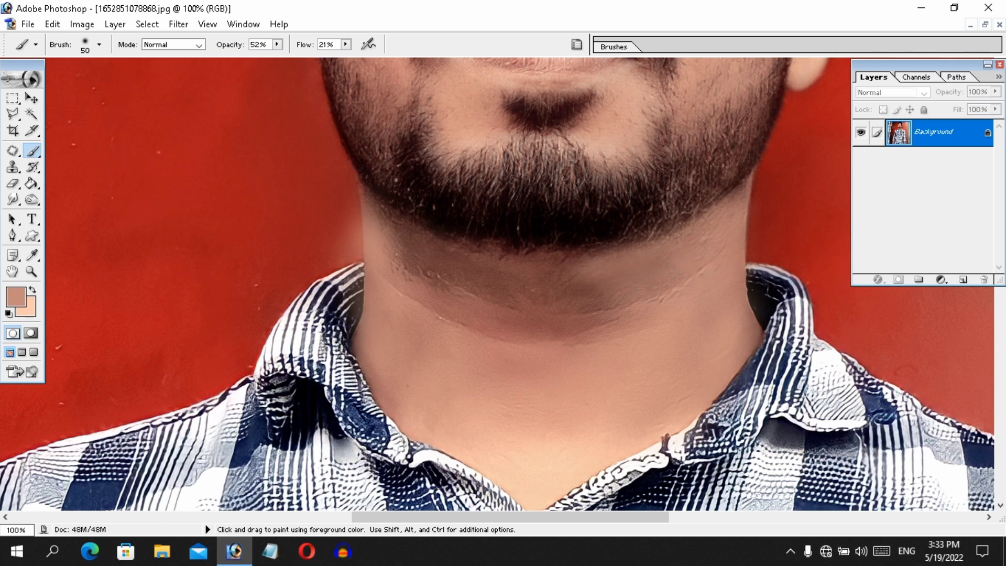
pyautogui.moveTo(676, 275)
pyautogui.mouseDown()
pyautogui.moveTo(645, 287)
pyautogui.moveTo(660, 255)
pyautogui.moveTo(614, 282)
pyautogui.mouseUp()
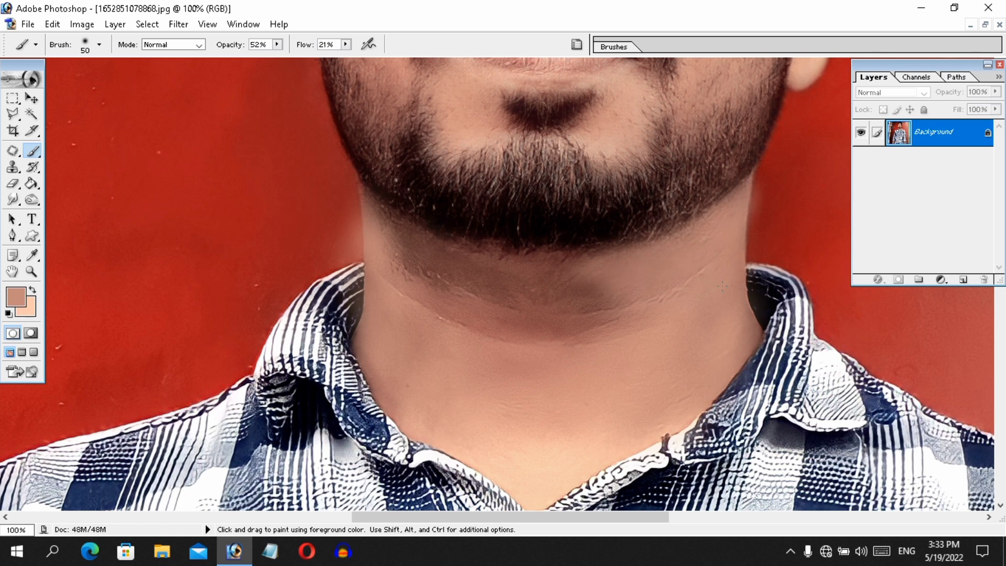
# Try brushing the sampled neck tone over the shadow below the jaw and the creases across the neck
pyautogui.moveTo(621, 302)
pyautogui.mouseDown()
pyautogui.moveTo(591, 301)
pyautogui.moveTo(539, 322)
pyautogui.moveTo(525, 353)
pyautogui.moveTo(550, 297)
pyautogui.moveTo(505, 327)
pyautogui.mouseUp()
pyautogui.moveTo(584, 273); pyautogui.dragTo(488, 285)
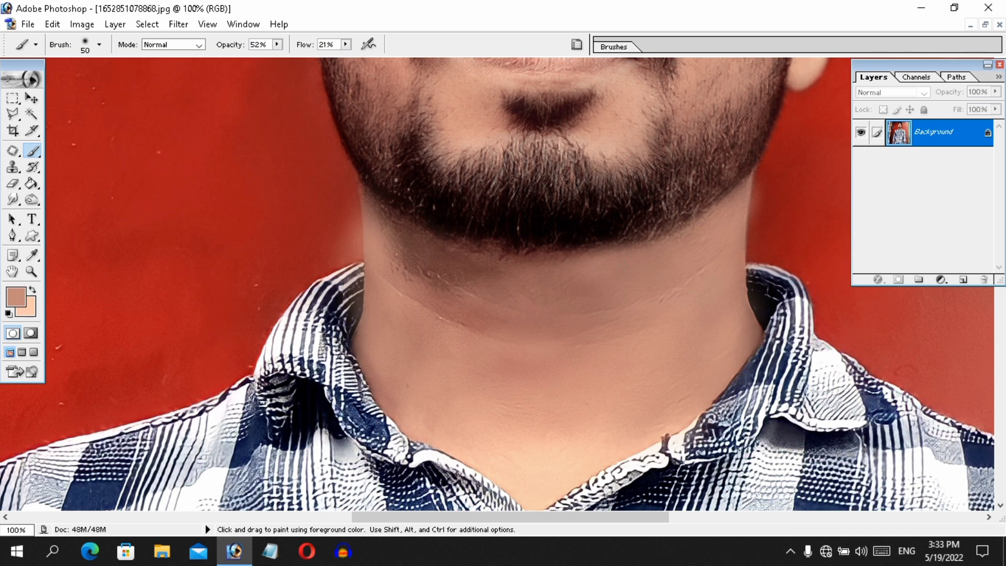
pyautogui.moveTo(391, 238)
pyautogui.mouseDown()
pyautogui.moveTo(445, 270)
pyautogui.moveTo(492, 279)
pyautogui.moveTo(476, 266)
pyautogui.moveTo(461, 290)
pyautogui.moveTo(558, 294)
pyautogui.mouseUp()
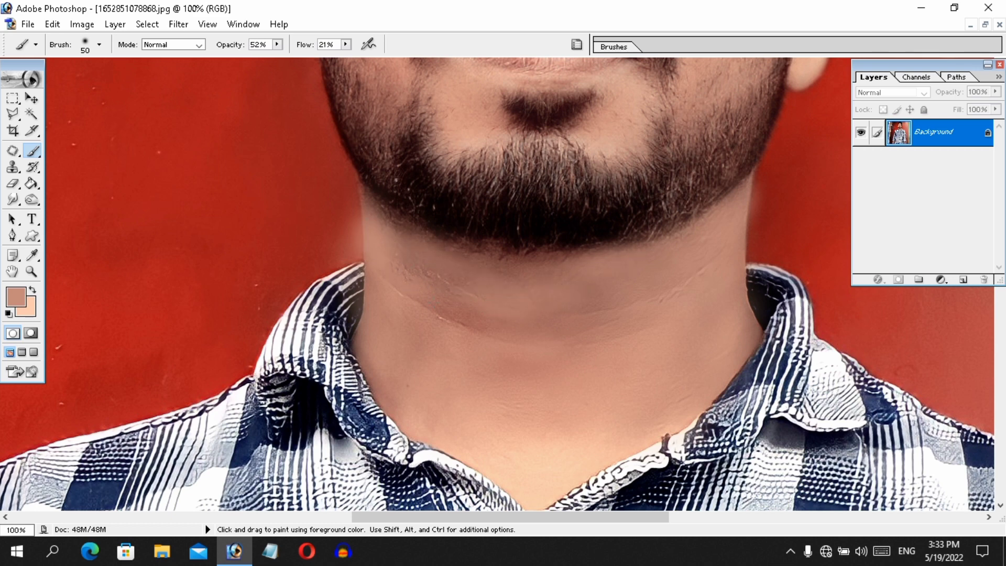
pyautogui.moveTo(414, 305)
pyautogui.mouseDown()
pyautogui.moveTo(481, 269)
pyautogui.moveTo(424, 338)
pyautogui.mouseUp()
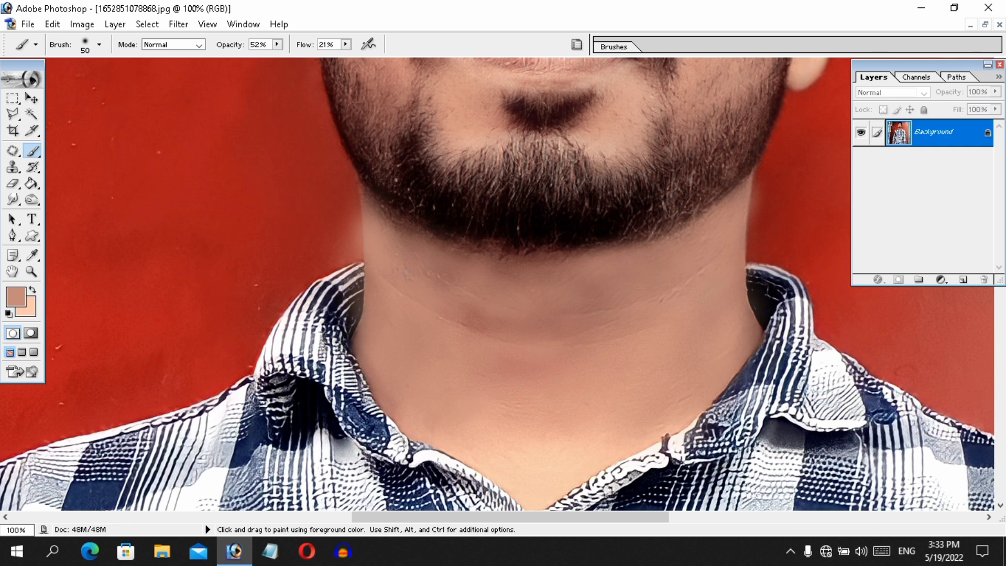
pyautogui.moveTo(468, 316); pyautogui.dragTo(481, 315)
pyautogui.moveTo(565, 313); pyautogui.dragTo(598, 308)
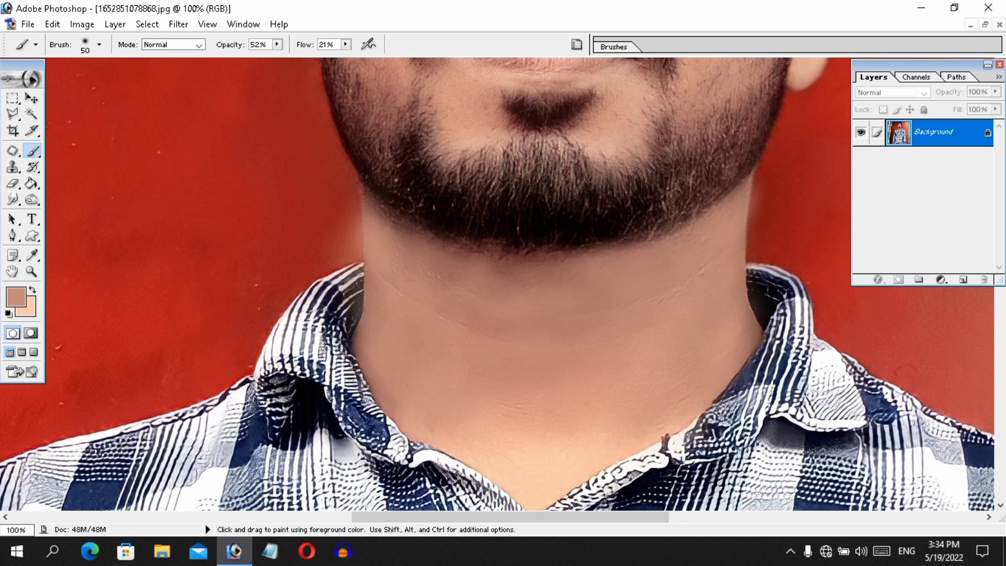
pyautogui.moveTo(556, 266); pyautogui.dragTo(497, 269)
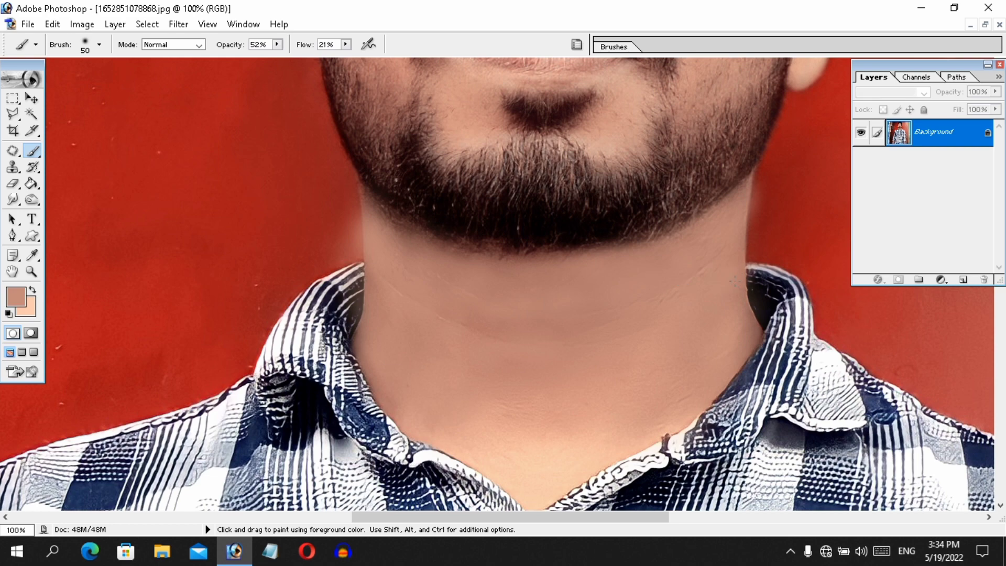
pyautogui.hotkey('ctrl', '-')
pyautogui.hotkey('ctrl', '-')
pyautogui.hotkey('ctrl', '-')
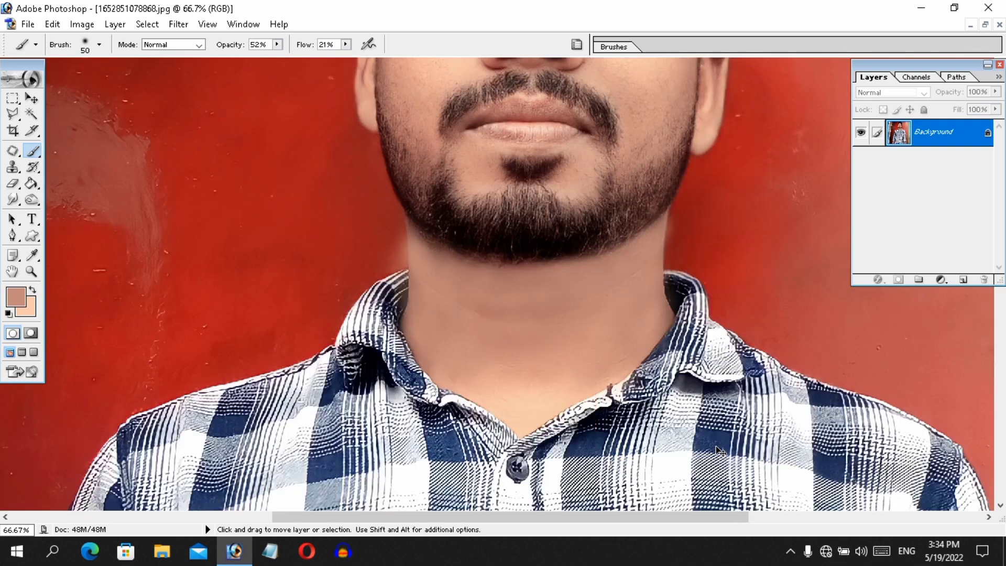
pyautogui.hotkey('ctrl', '-')
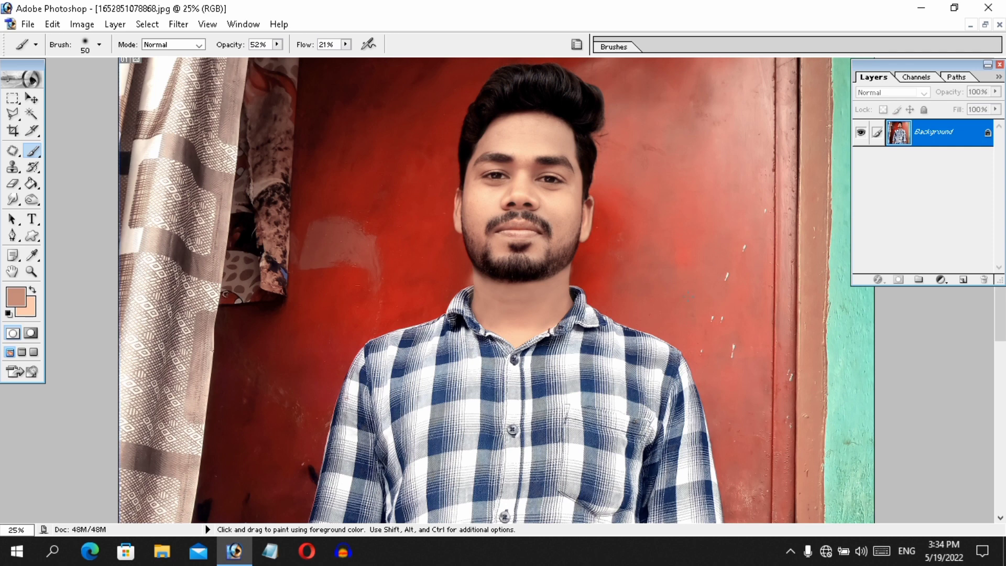
pyautogui.press('ctrl')
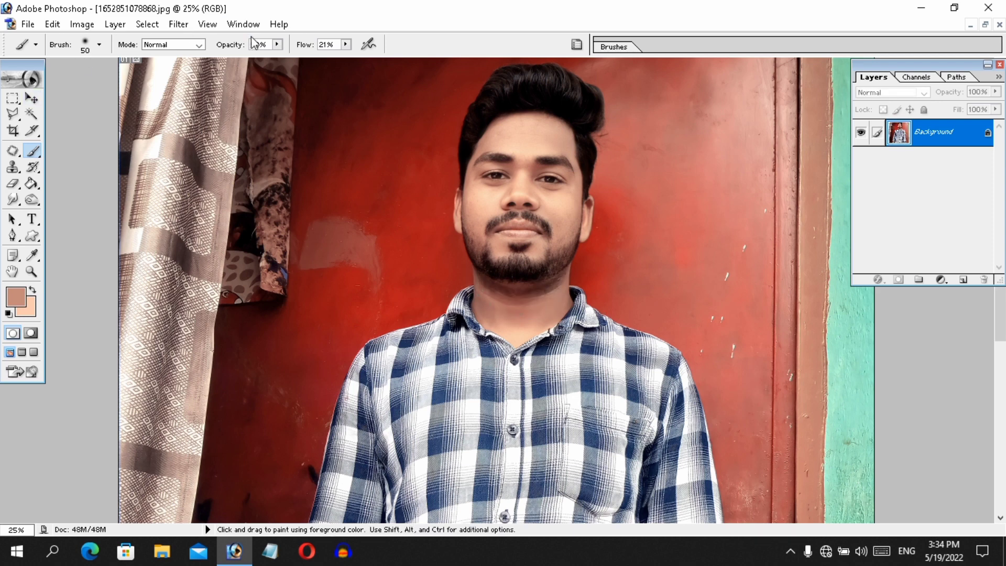
# With the brush opacity at 28%, lightly paint the sampled tone over the shadow directly below the beard
pyautogui.click(277, 44)
pyautogui.click(260, 58)
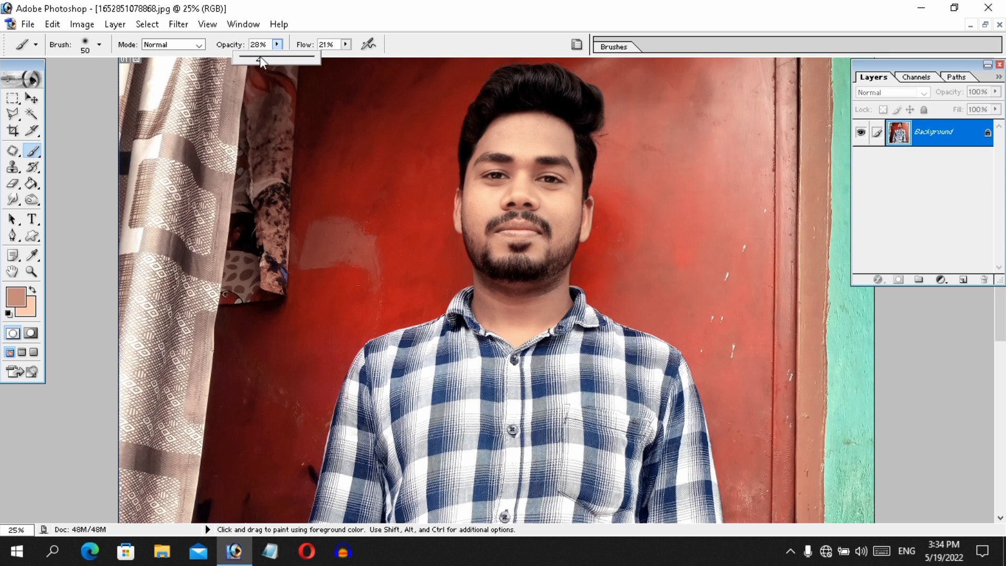
pyautogui.press('Return')
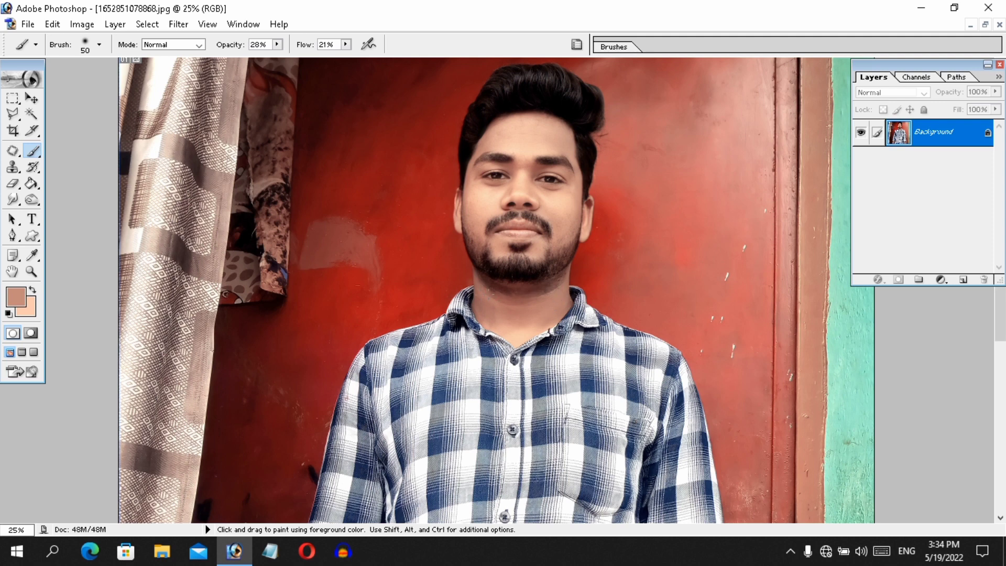
pyautogui.moveTo(492, 280)
pyautogui.mouseDown()
pyautogui.moveTo(536, 284)
pyautogui.moveTo(502, 294)
pyautogui.mouseUp()
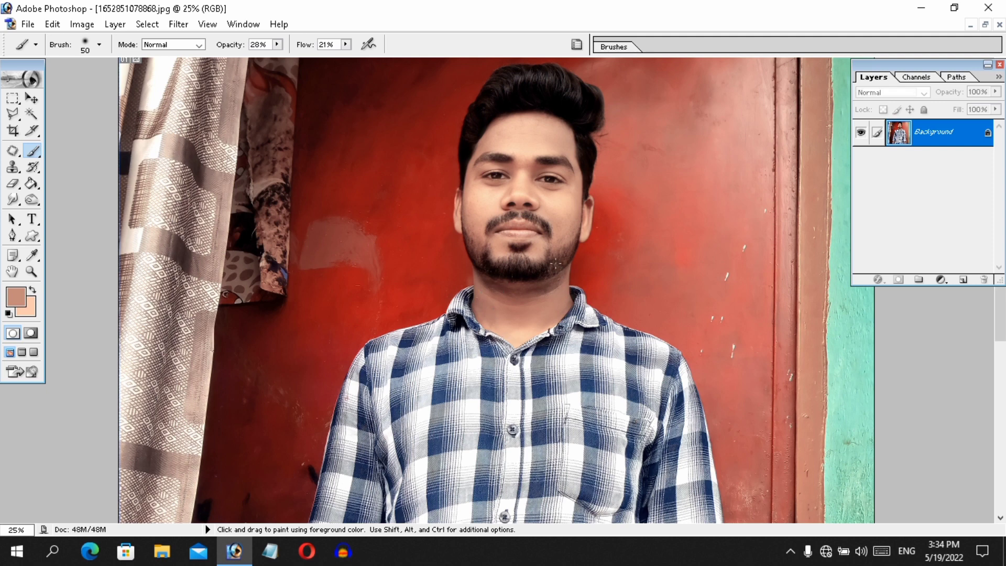
pyautogui.press('ctrl')
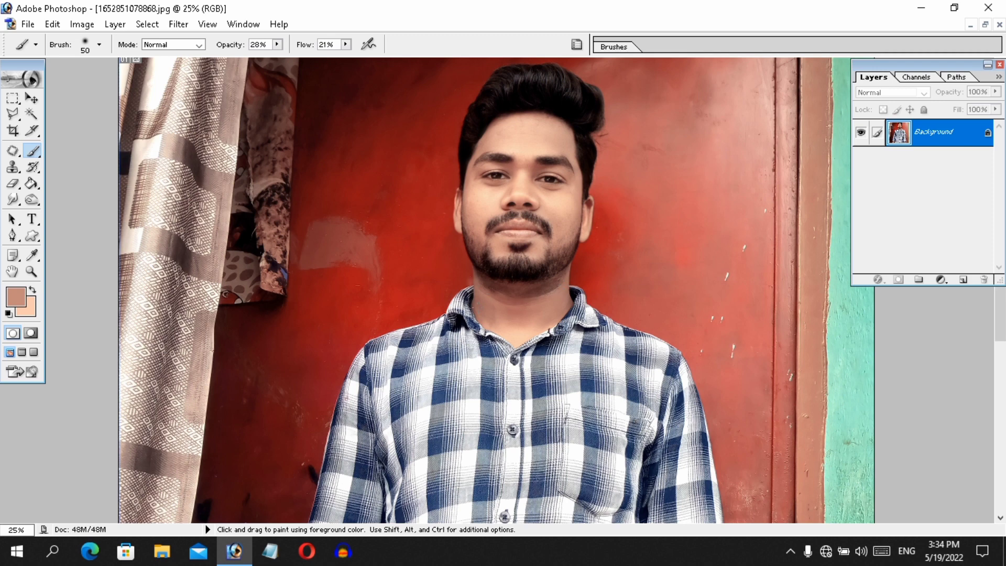
# Darken the beard along both sides of the jaw and the chin with the Burn tool, Shadows range, 20% exposure
pyautogui.click(32, 99)
pyautogui.click(32, 200)
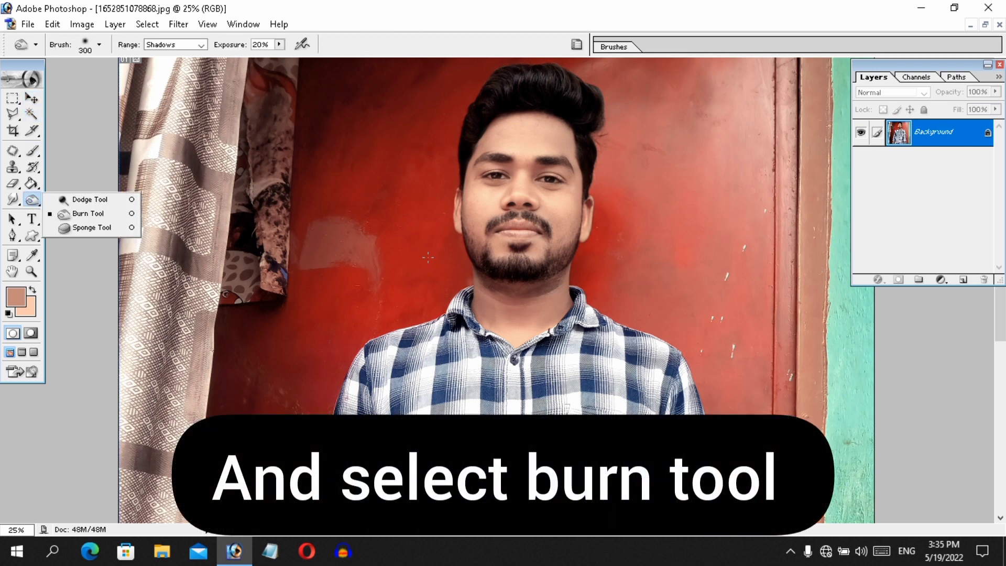
pyautogui.moveTo(576, 249); pyautogui.dragTo(522, 271)
pyautogui.moveTo(462, 232); pyautogui.dragTo(498, 265)
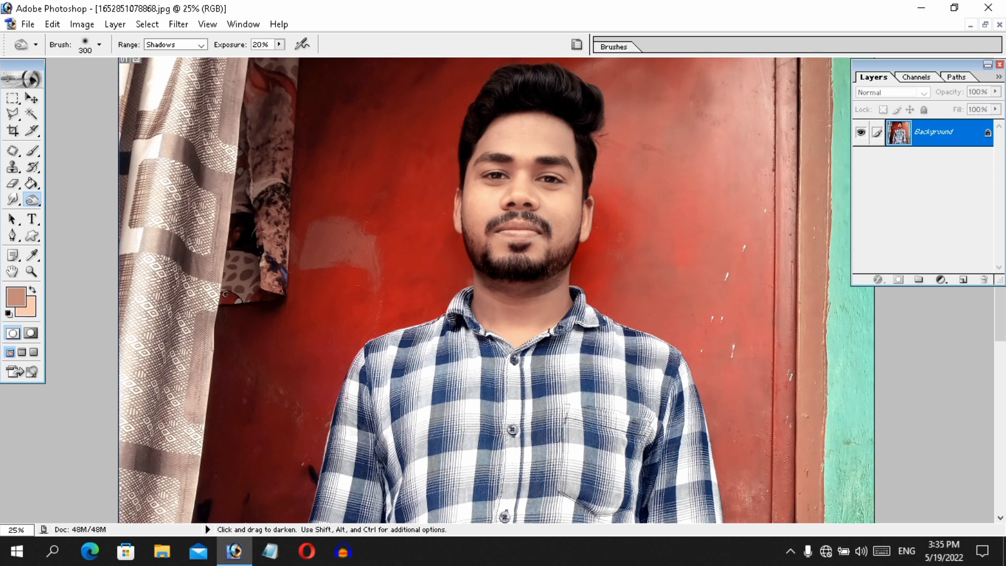
pyautogui.click(31, 98)
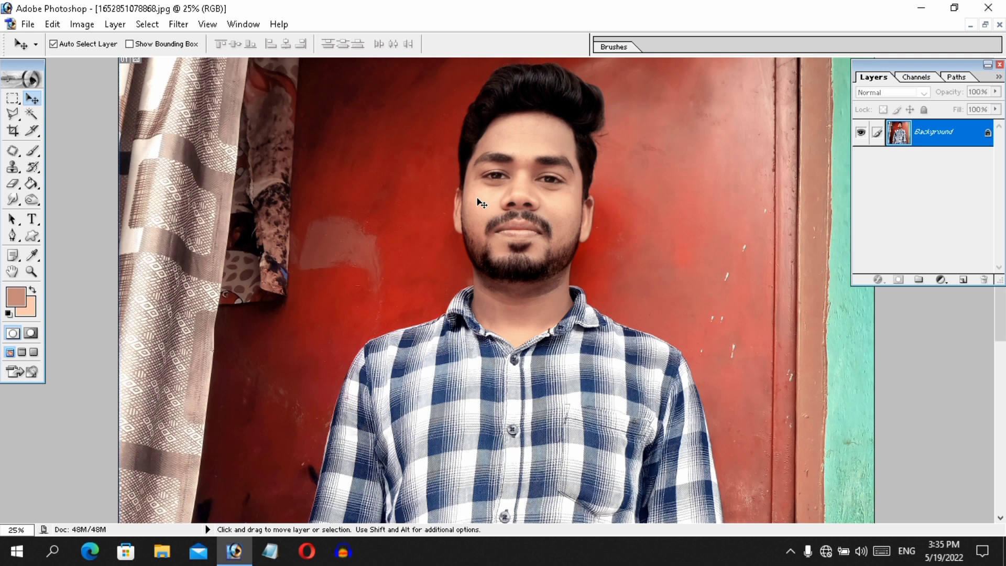
# Darken the photo's midtones with Levels by setting the RGB midtone input to 0.87
pyautogui.hotkey('ctrl', 'l')
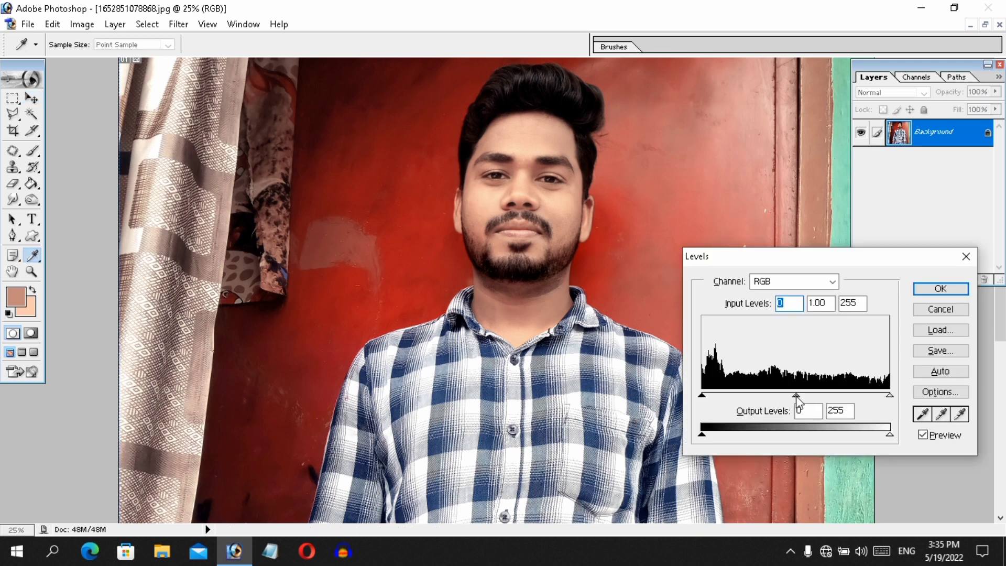
pyautogui.moveTo(796, 399); pyautogui.dragTo(805, 398)
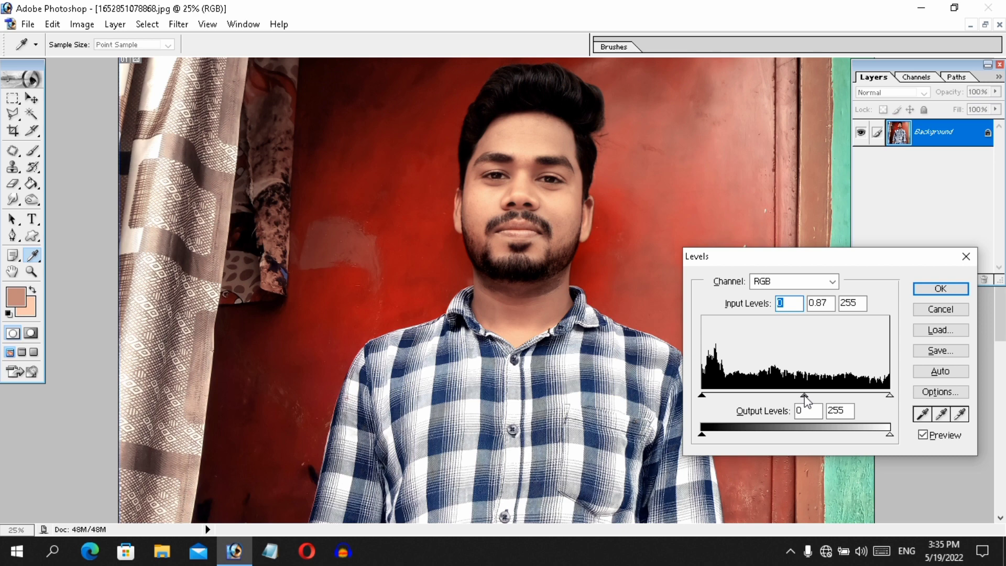
pyautogui.click(939, 288)
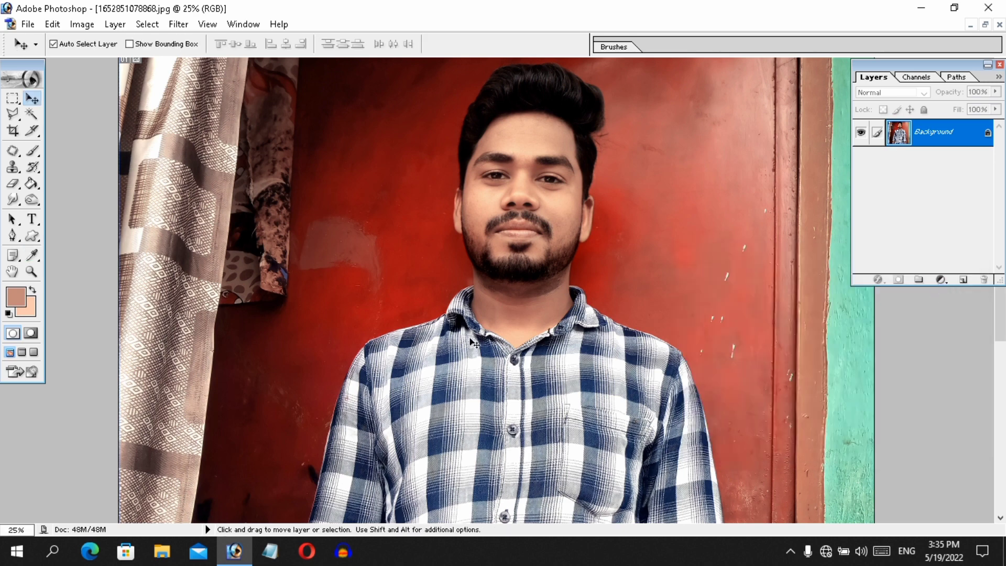
# Brighten the midtones slightly with an RGB Curves point at input 109, output 113
pyautogui.hotkey('ctrl', 'm')
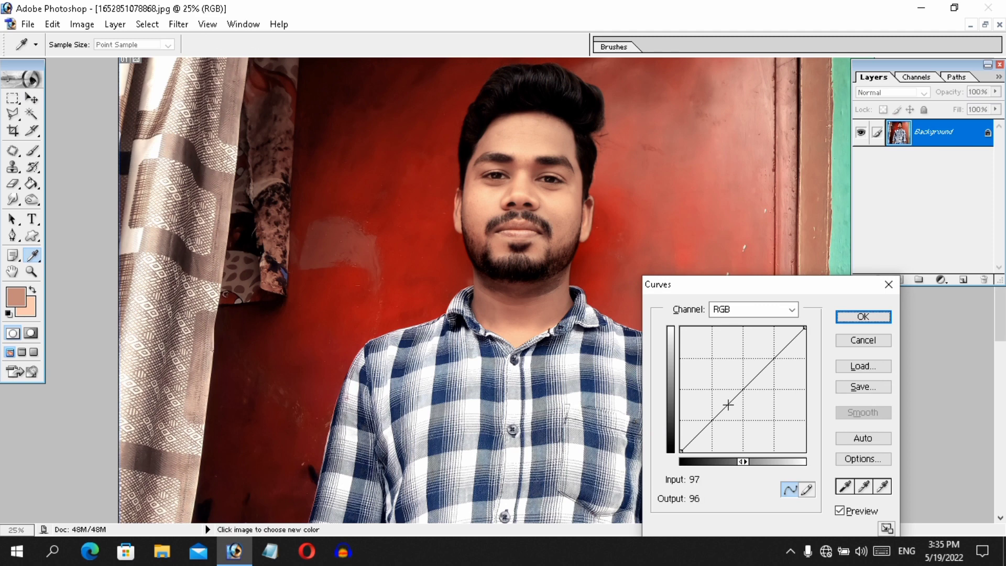
pyautogui.moveTo(734, 398); pyautogui.dragTo(734, 397)
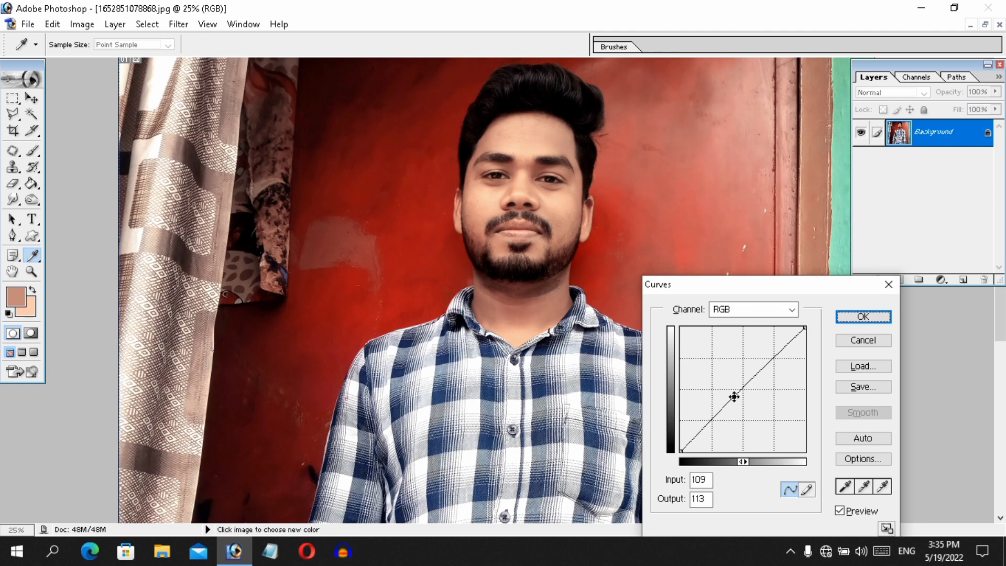
pyautogui.press('Return')
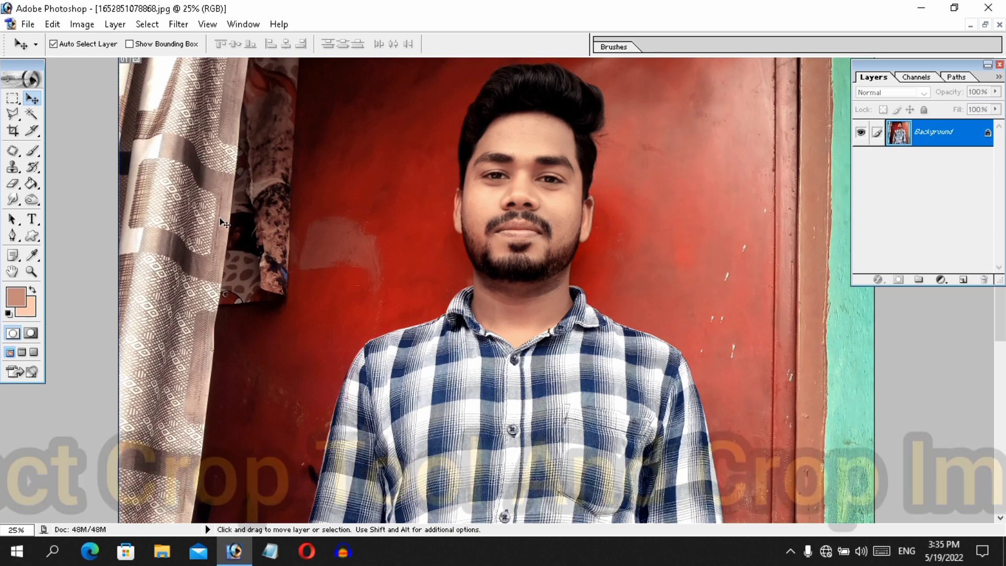
# Crop the photo to a portrait of the man's head, shoulders and upper chest
pyautogui.click(13, 131)
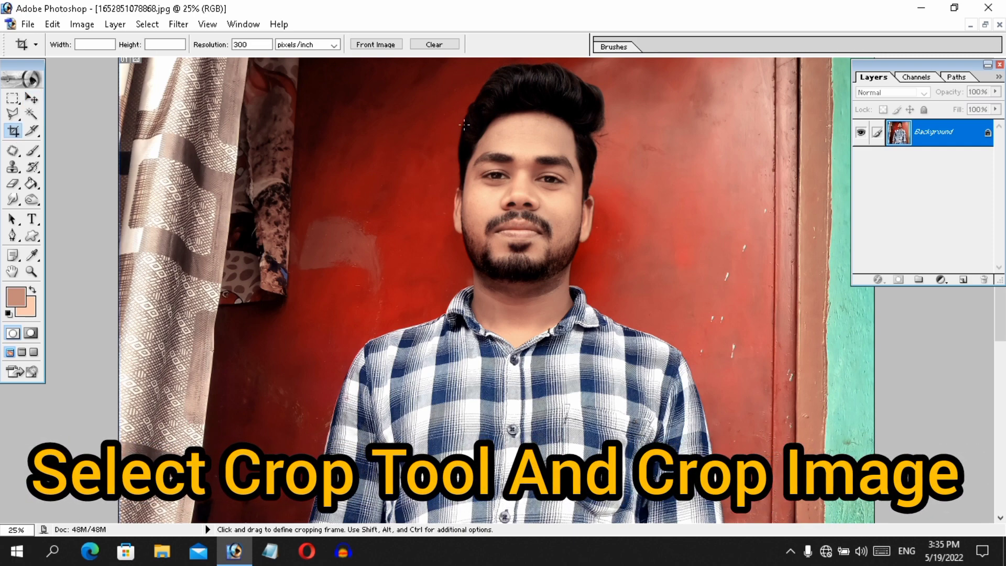
pyautogui.hotkey('ctrl', '-')
pyautogui.hotkey('ctrl', '-')
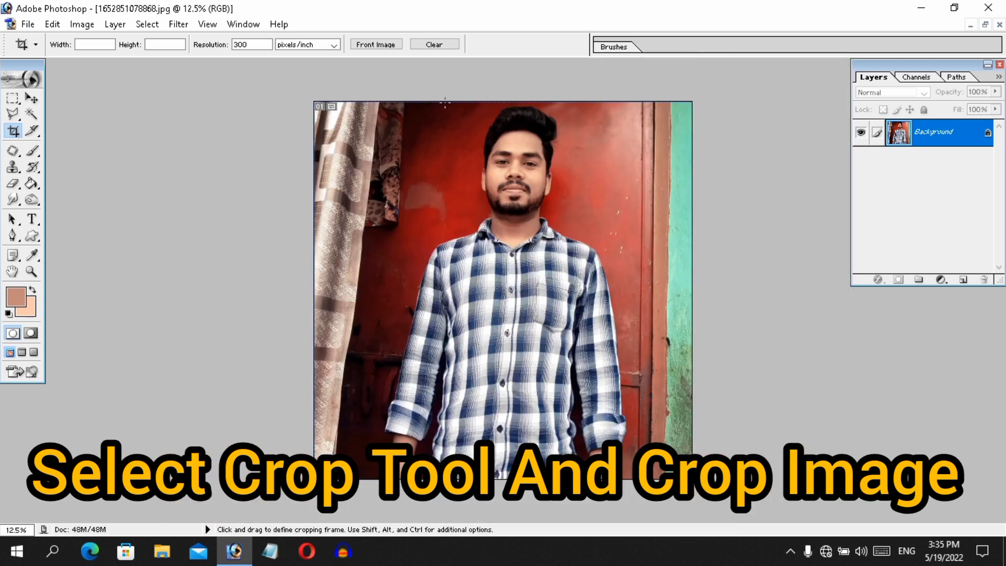
pyautogui.moveTo(441, 103); pyautogui.dragTo(587, 285)
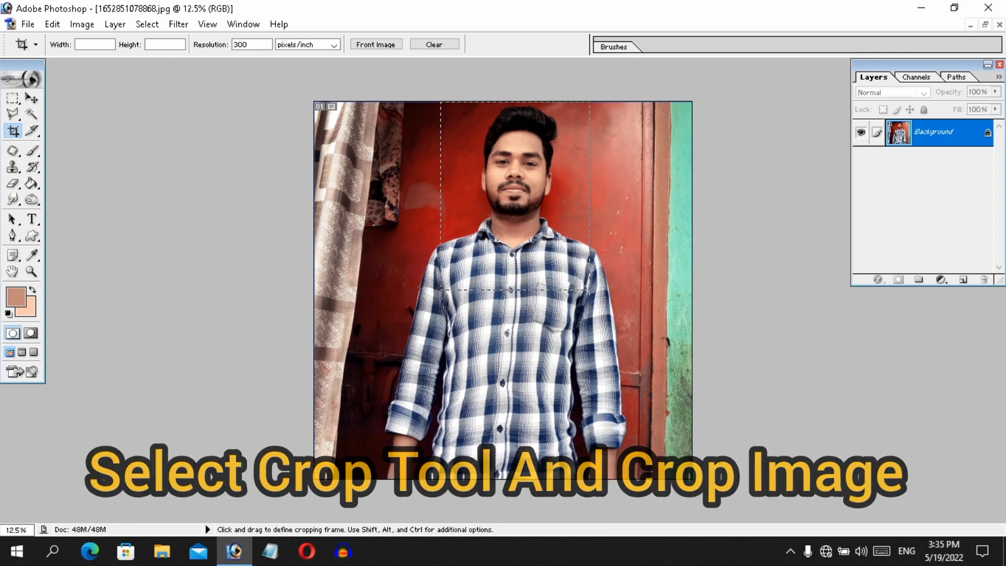
pyautogui.moveTo(590, 293); pyautogui.dragTo(591, 293)
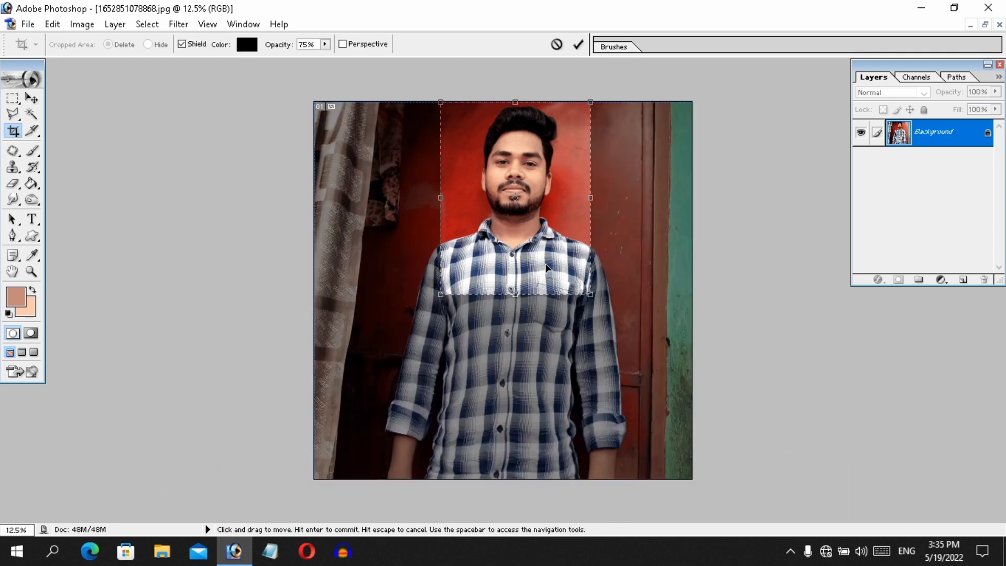
pyautogui.press('Return')
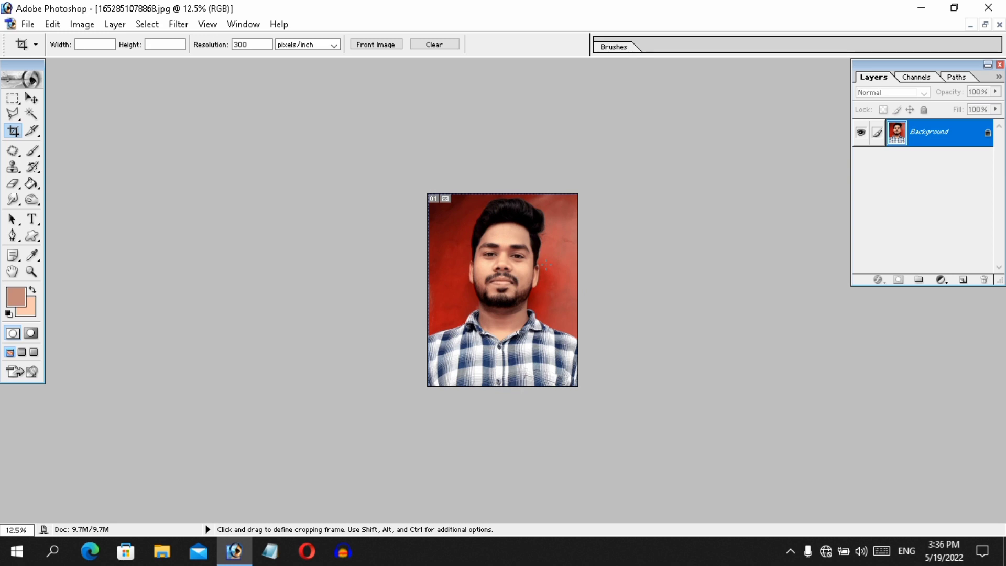
# Start a Pen tool path where the shoulder on the photo's left meets the image edge
pyautogui.hotkey('ctrl', '+')
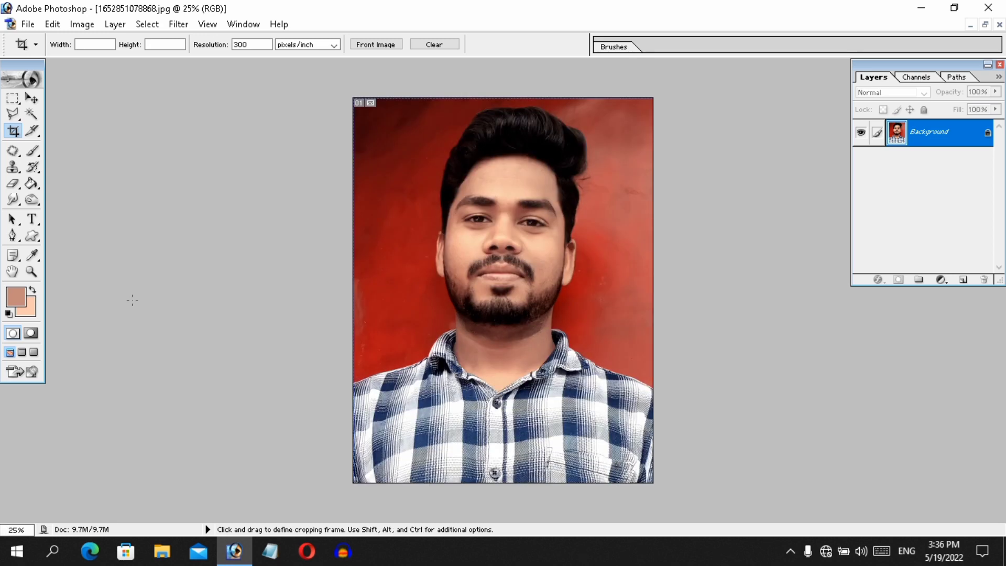
pyautogui.click(12, 236)
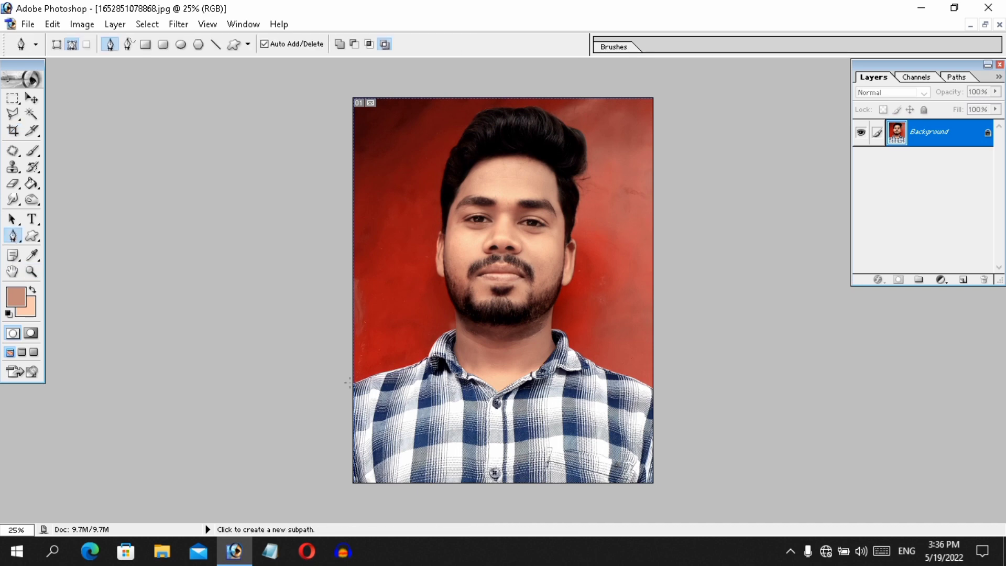
pyautogui.click(354, 390)
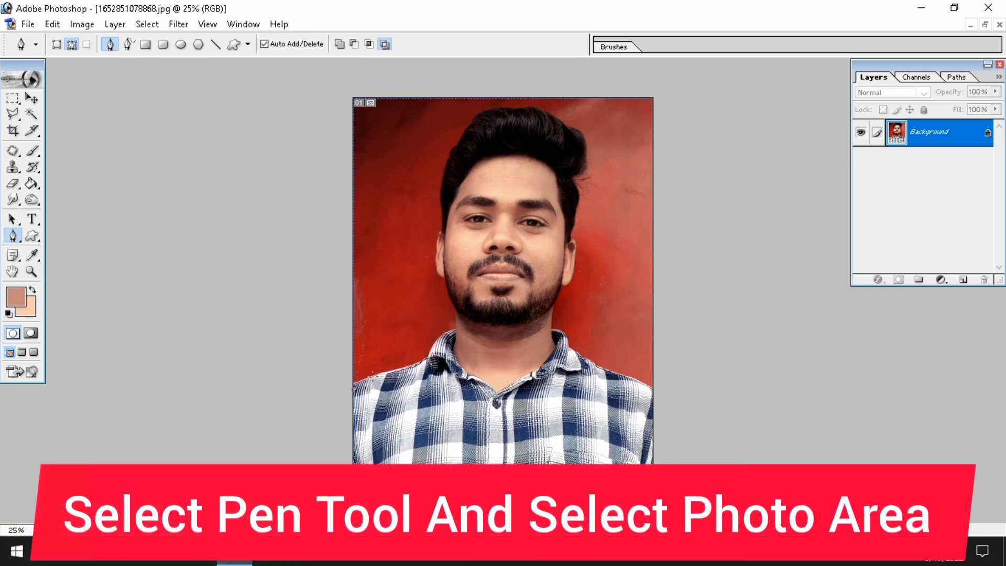
pyautogui.hotkey('ctrl', '+')
pyautogui.hotkey('ctrl', '+')
pyautogui.hotkey('ctrl', '+')
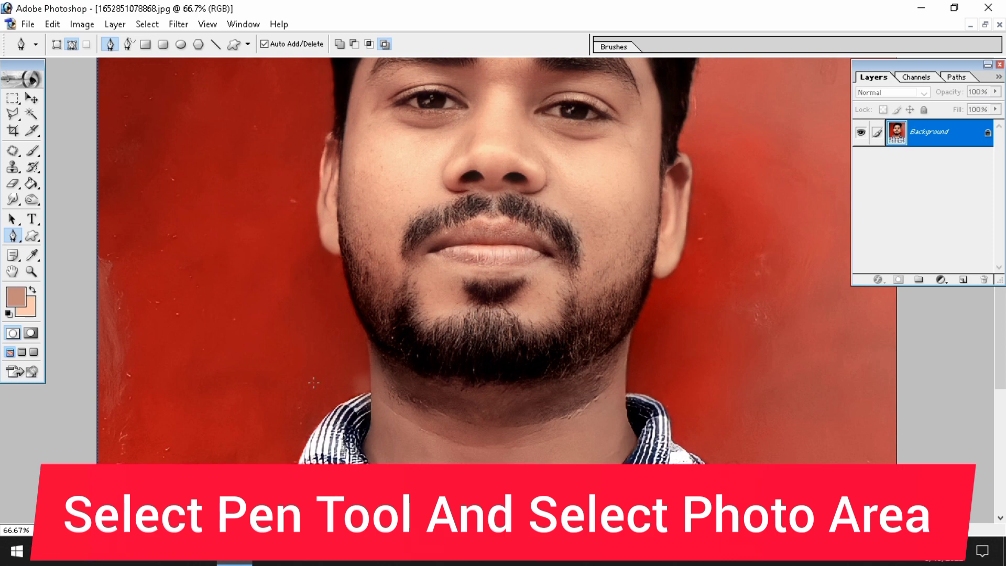
pyautogui.moveTo(163, 518); pyautogui.dragTo(137, 347)
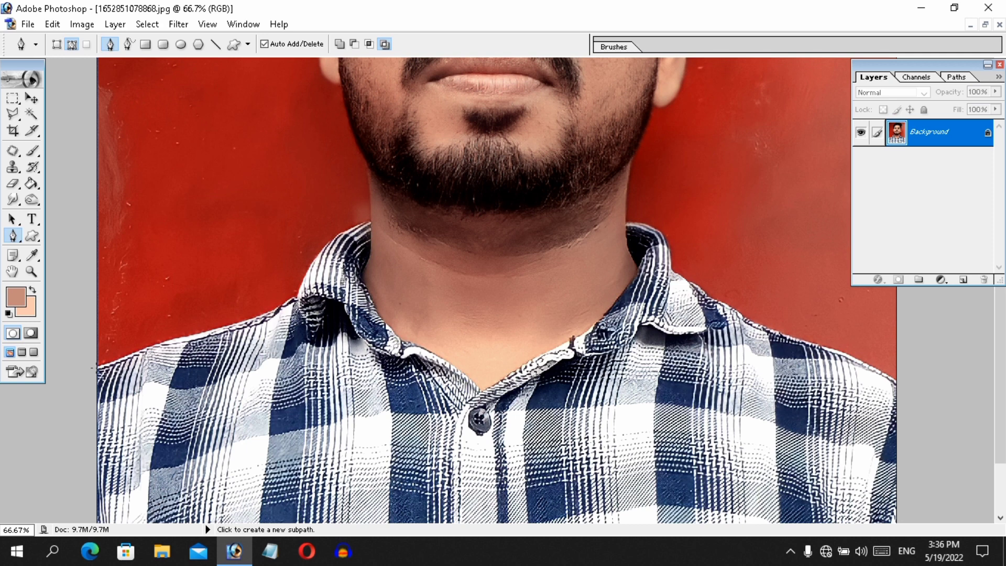
pyautogui.click(98, 366)
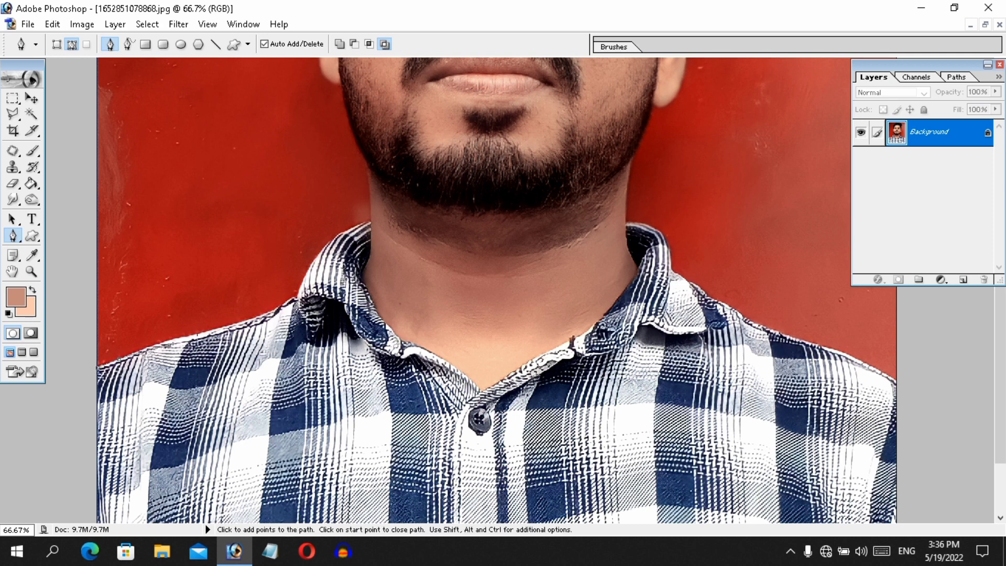
# Continue the path along the shoulder and shirt collar on the photo's left, ending with a corner point where the collar meets the neck
pyautogui.click(237, 325)
pyautogui.click(266, 312)
pyautogui.click(309, 269)
pyautogui.moveTo(370, 223); pyautogui.dragTo(396, 228)
pyautogui.keyDown('alt'); pyautogui.click(370, 224); pyautogui.keyUp('alt')
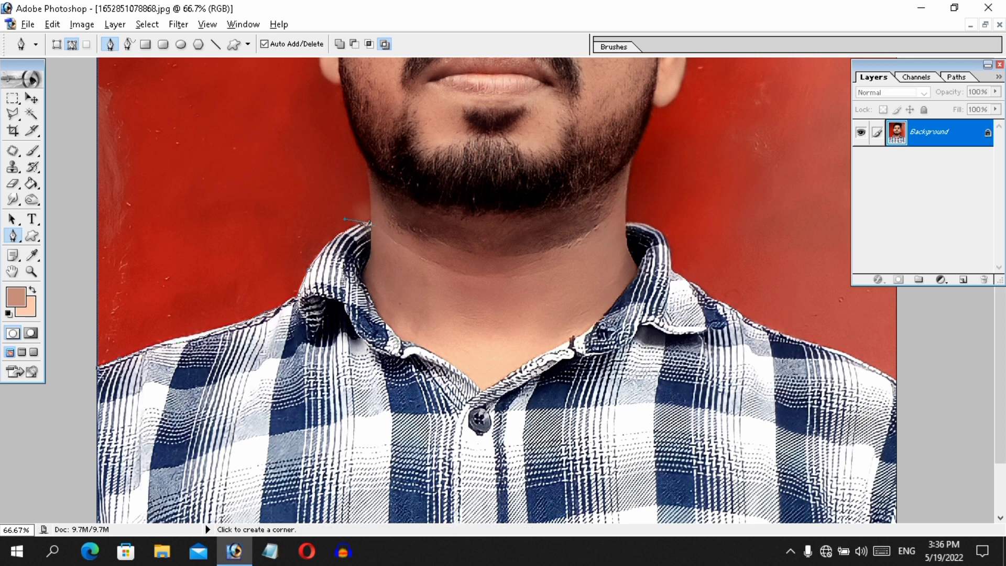
# Extend the path up the neck and bearded jaw to the bottom of the ear on the photo's left
pyautogui.scroll(3, 386, 263)
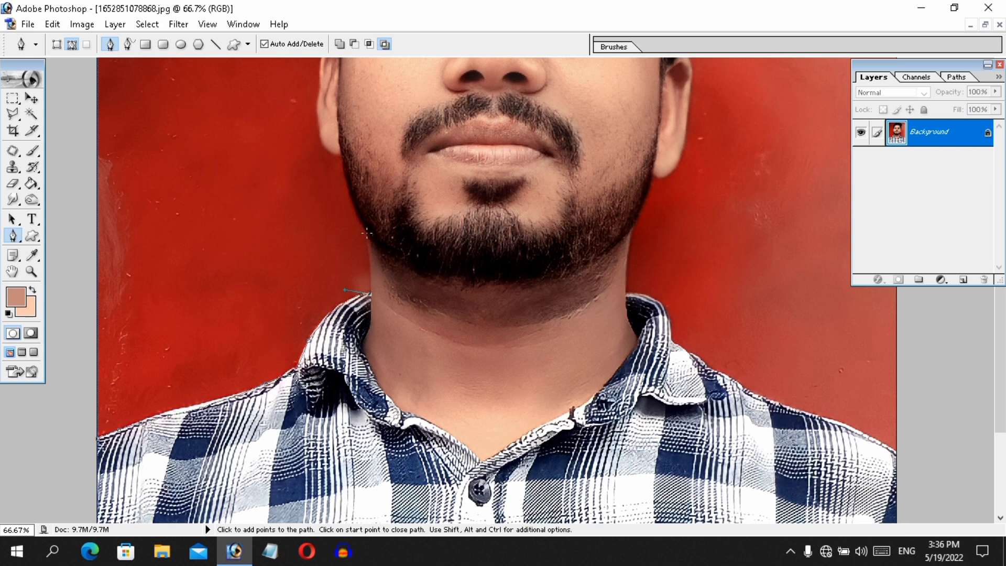
pyautogui.moveTo(367, 232); pyautogui.dragTo(355, 223)
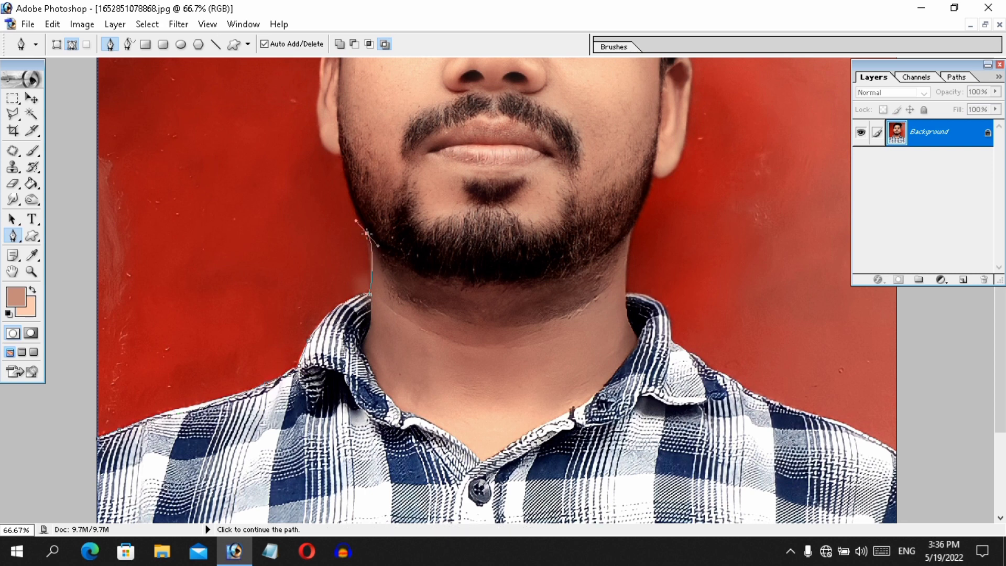
pyautogui.click(367, 233)
pyautogui.moveTo(340, 156)
pyautogui.mouseDown()
pyautogui.moveTo(340, 138)
pyautogui.moveTo(343, 148)
pyautogui.mouseUp()
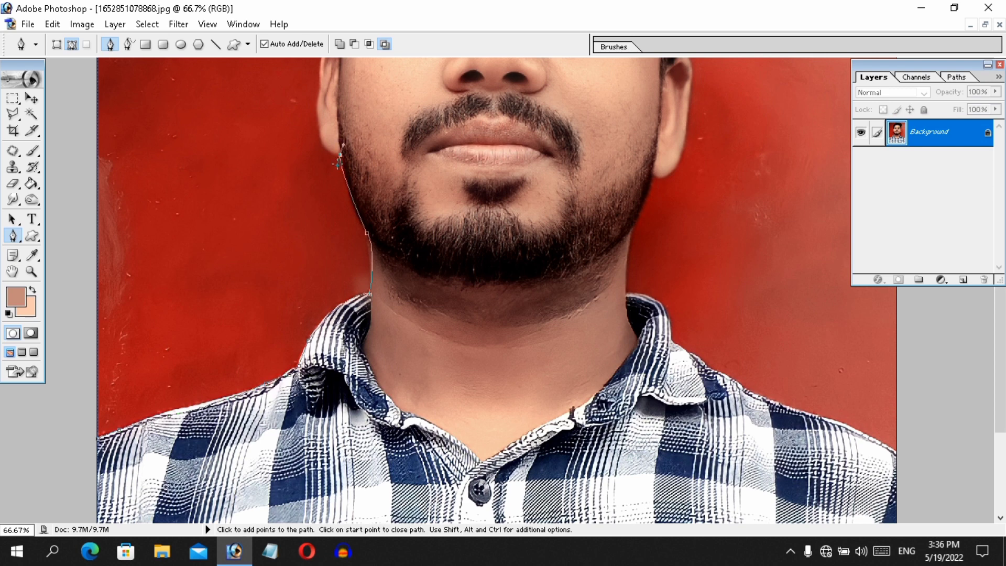
pyautogui.keyDown('alt'); pyautogui.click(341, 156); pyautogui.keyUp('alt')
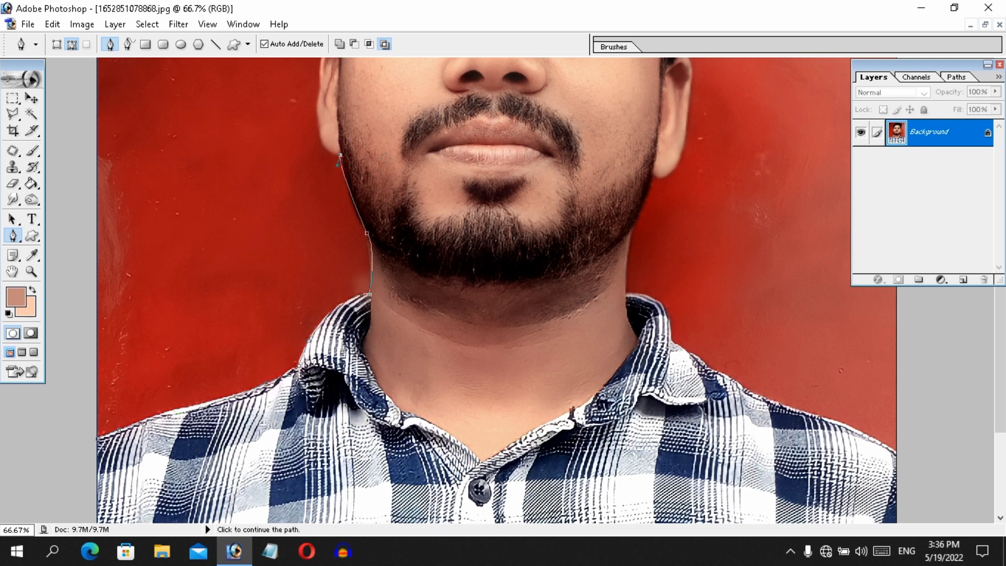
# Trace the outer edge of the ear on the photo's left with curved segments up to the hairline
pyautogui.moveTo(442, 181); pyautogui.dragTo(442, 309)
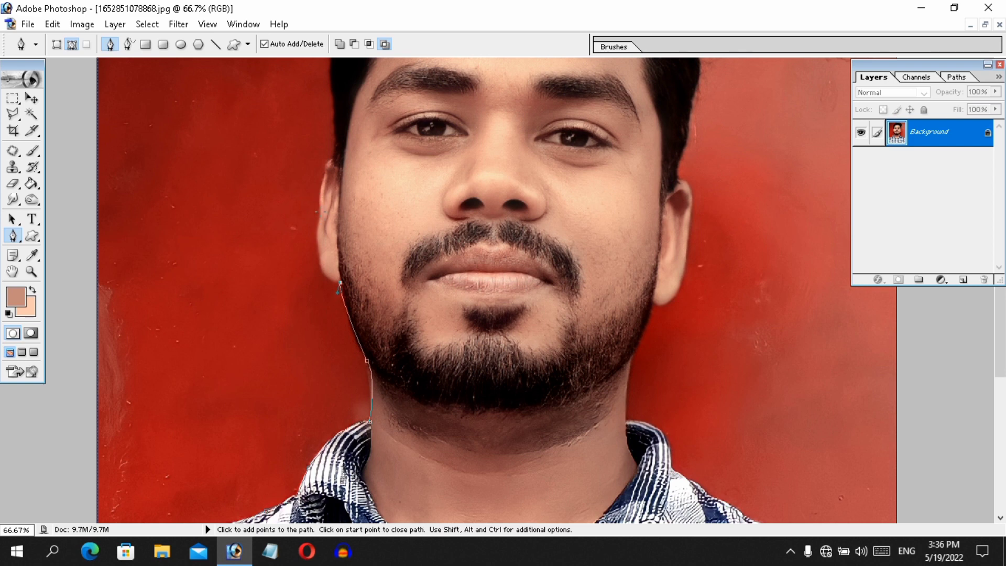
pyautogui.moveTo(320, 212); pyautogui.dragTo(329, 138)
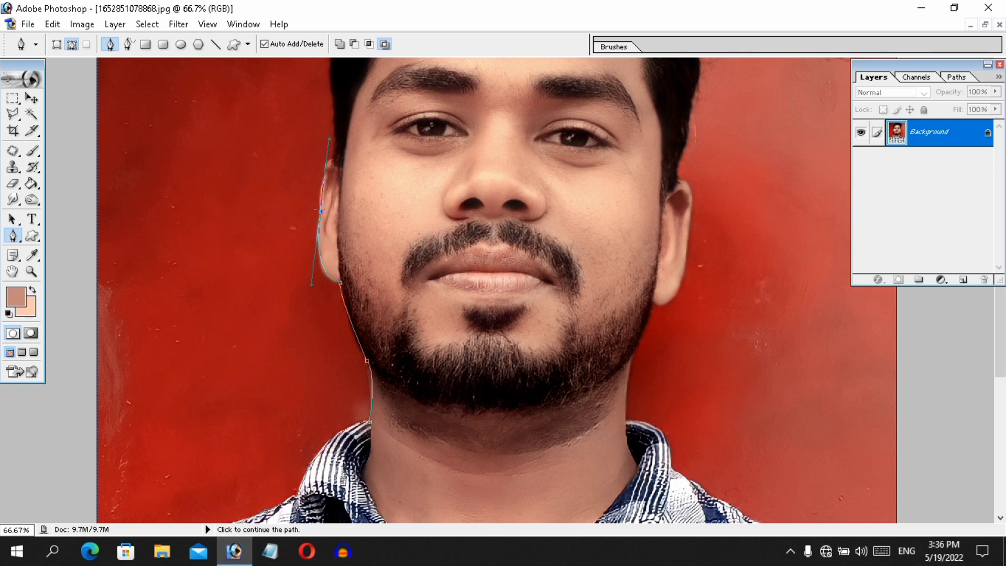
pyautogui.keyDown('alt'); pyautogui.click(321, 212); pyautogui.keyUp('alt')
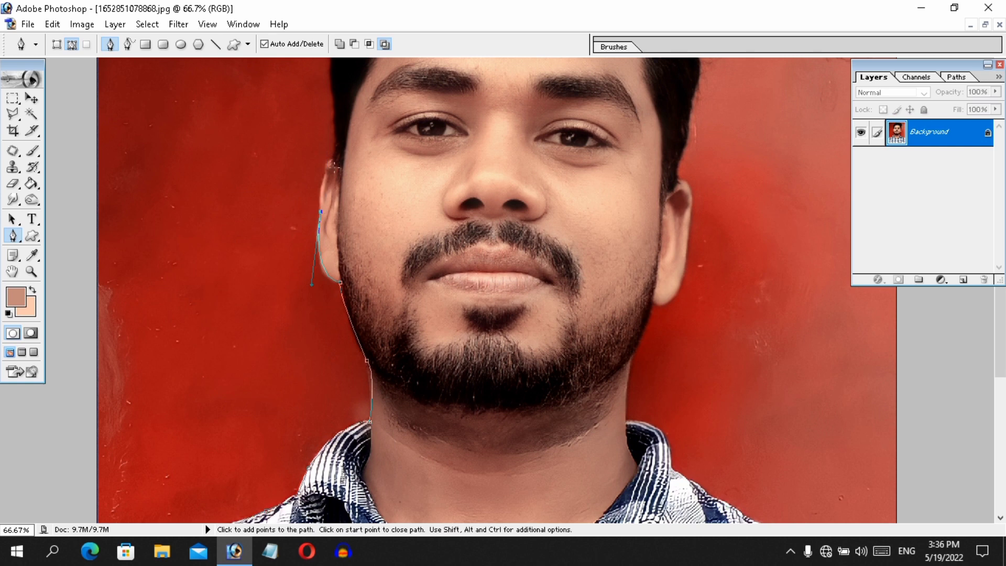
pyautogui.moveTo(333, 158); pyautogui.dragTo(347, 170)
# Carry the path up the side of the hair with a curve, ending in a corner point at its upper curve
pyautogui.moveTo(420, 226); pyautogui.dragTo(418, 369)
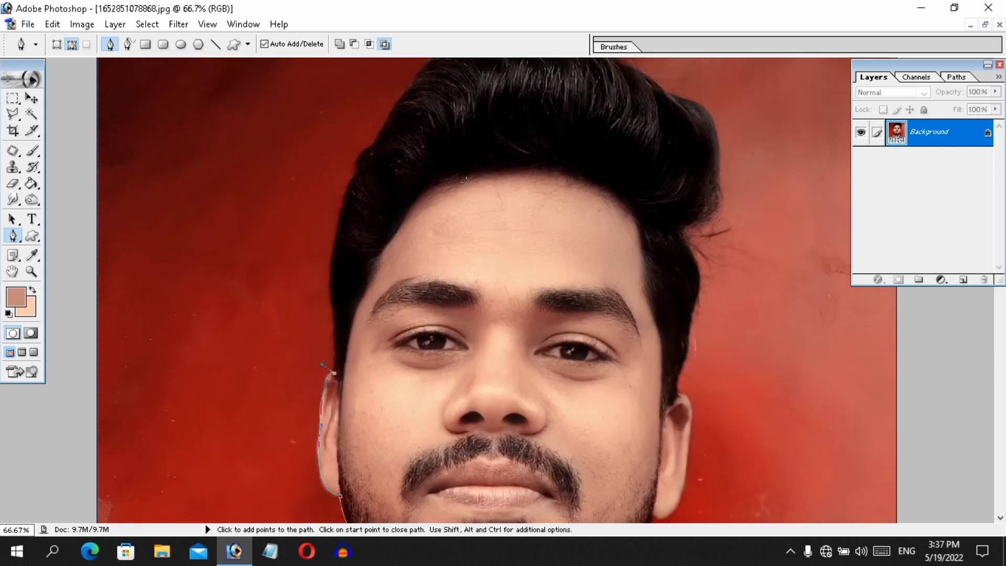
pyautogui.hotkey('ctrl', '-')
pyautogui.hotkey('ctrl', '-')
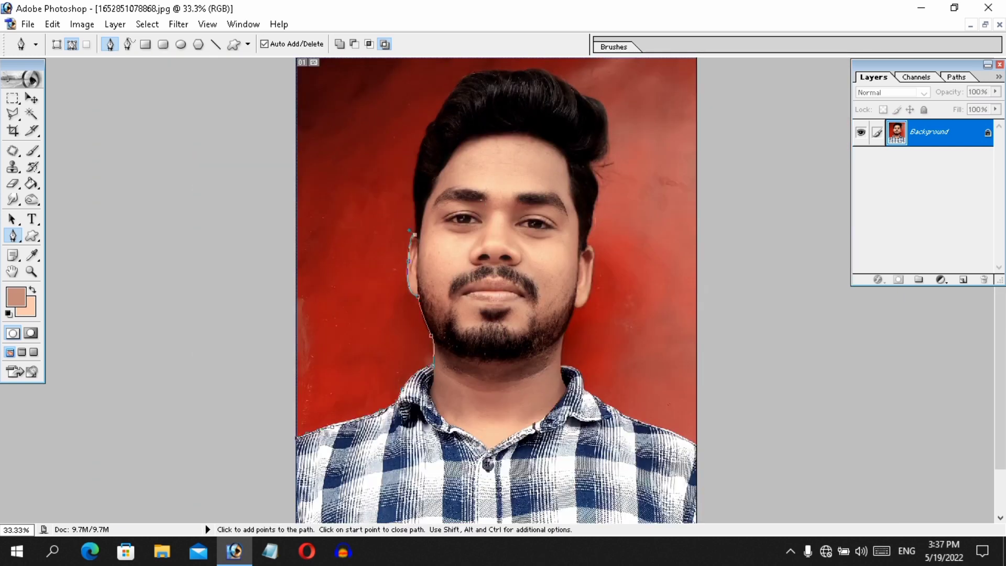
pyautogui.moveTo(435, 124); pyautogui.dragTo(466, 99)
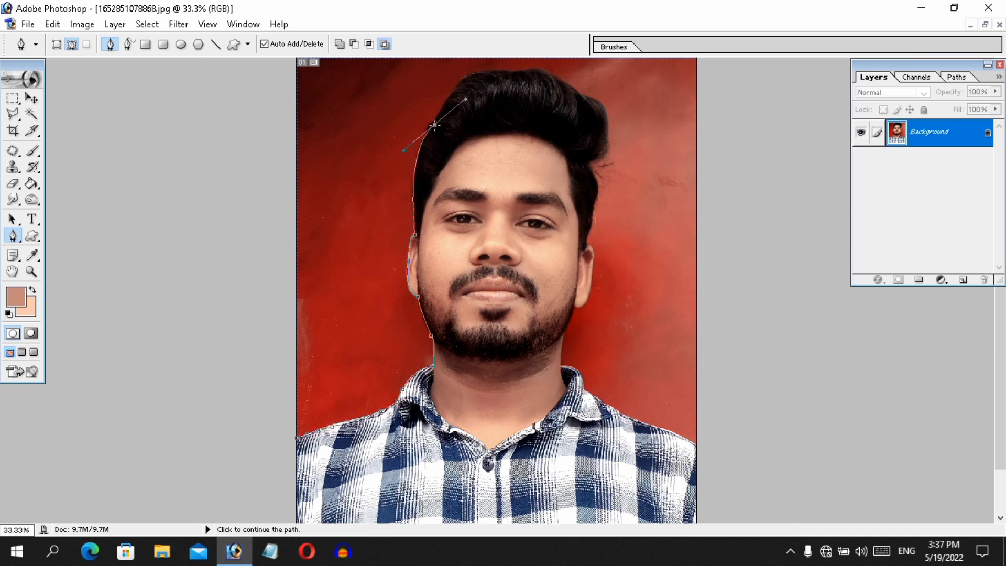
pyautogui.click(436, 125)
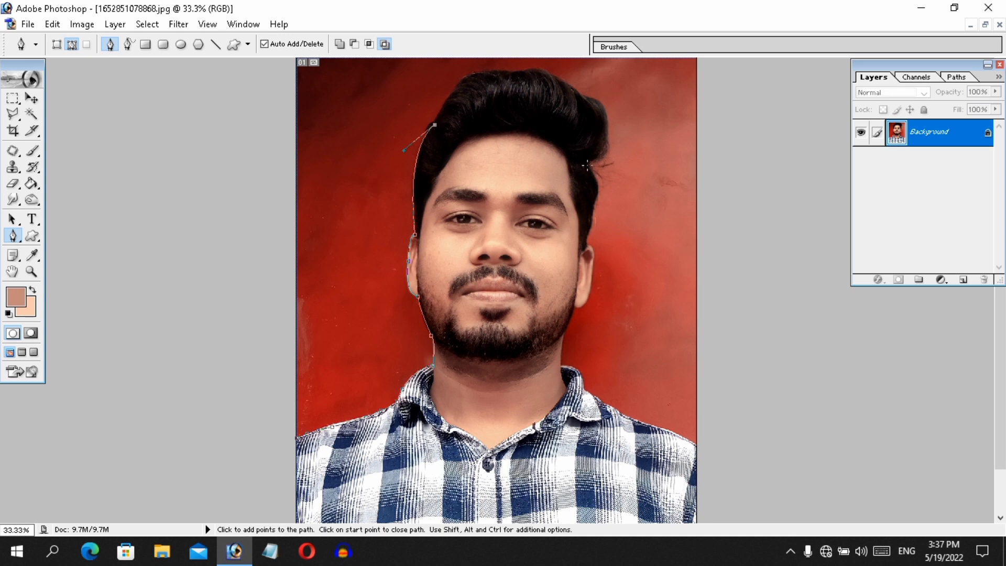
# Curve the path over the top of the hair to a corner point on the photo's right side of the head
pyautogui.moveTo(587, 161); pyautogui.dragTo(627, 294)
pyautogui.hotkey('ctrl', 'z')
pyautogui.moveTo(576, 106); pyautogui.dragTo(673, 187)
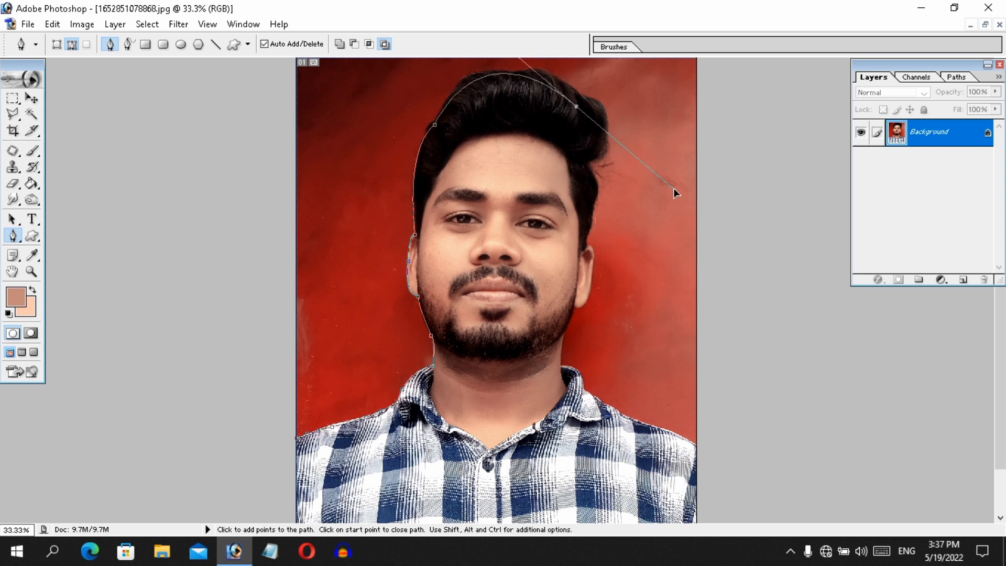
pyautogui.press('alt')
pyautogui.keyDown('alt'); pyautogui.click(576, 106); pyautogui.keyUp('alt')
# Bring the path down the hair on the photo's right to a corner point at the top of the ear
pyautogui.moveTo(588, 169); pyautogui.dragTo(580, 194)
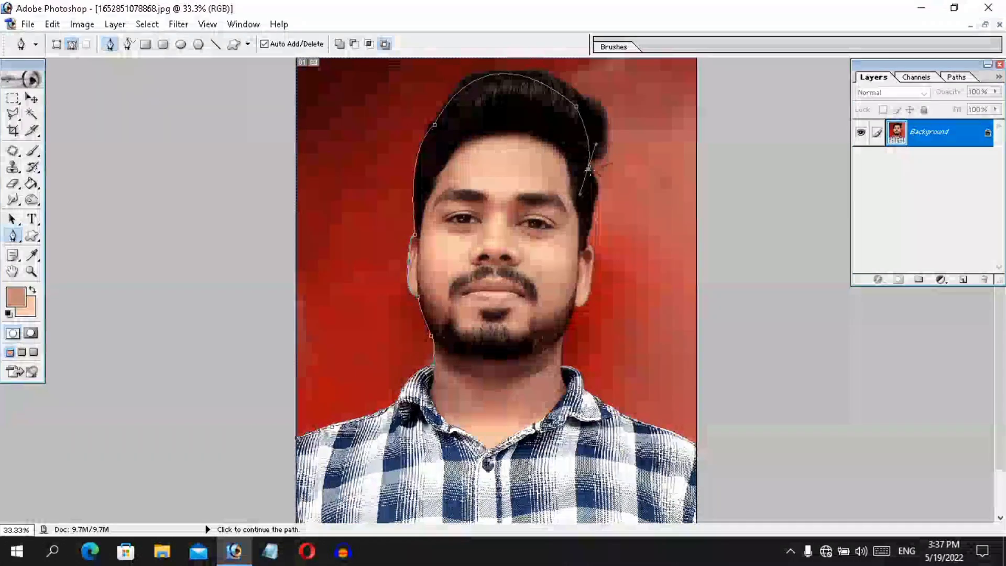
pyautogui.keyDown('alt'); pyautogui.click(588, 168); pyautogui.keyUp('alt')
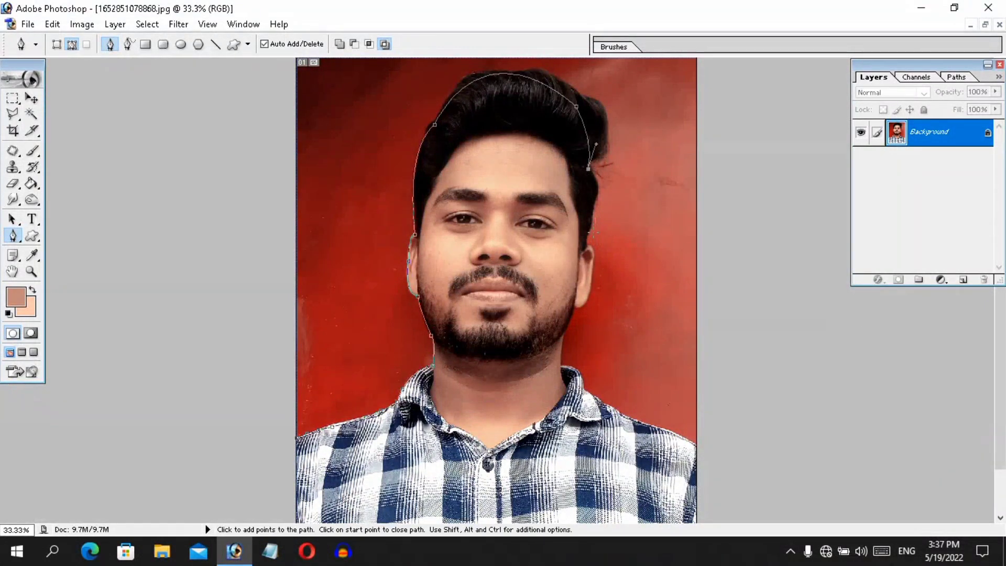
pyautogui.moveTo(586, 243); pyautogui.dragTo(573, 310)
pyautogui.keyDown('alt'); pyautogui.click(585, 242); pyautogui.keyUp('alt')
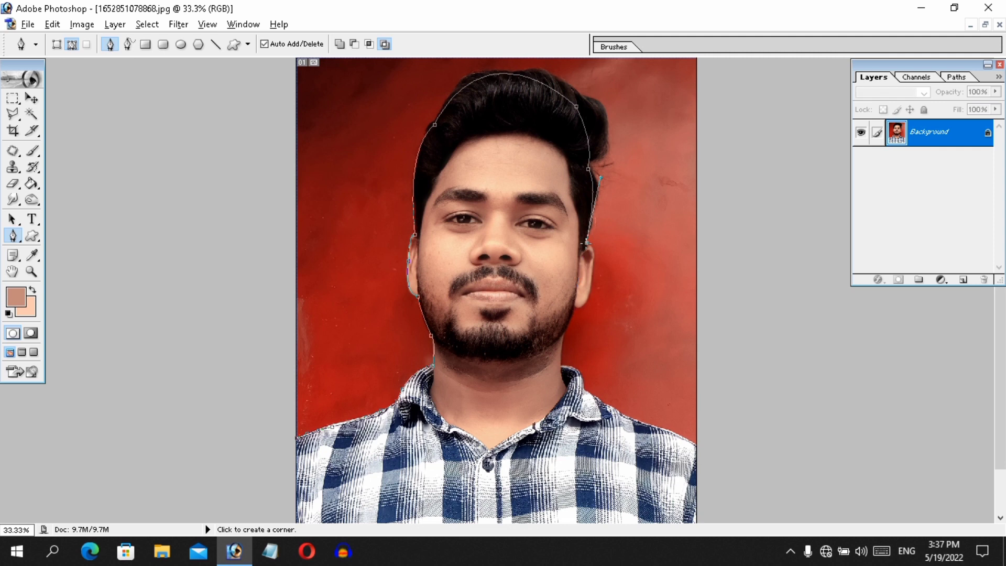
# Trace around the ear on the photo's right to a corner point where its lobe meets the jaw
pyautogui.moveTo(588, 285); pyautogui.dragTo(575, 323)
pyautogui.keyDown('alt'); pyautogui.click(588, 285); pyautogui.keyUp('alt')
pyautogui.moveTo(576, 305); pyautogui.dragTo(556, 298)
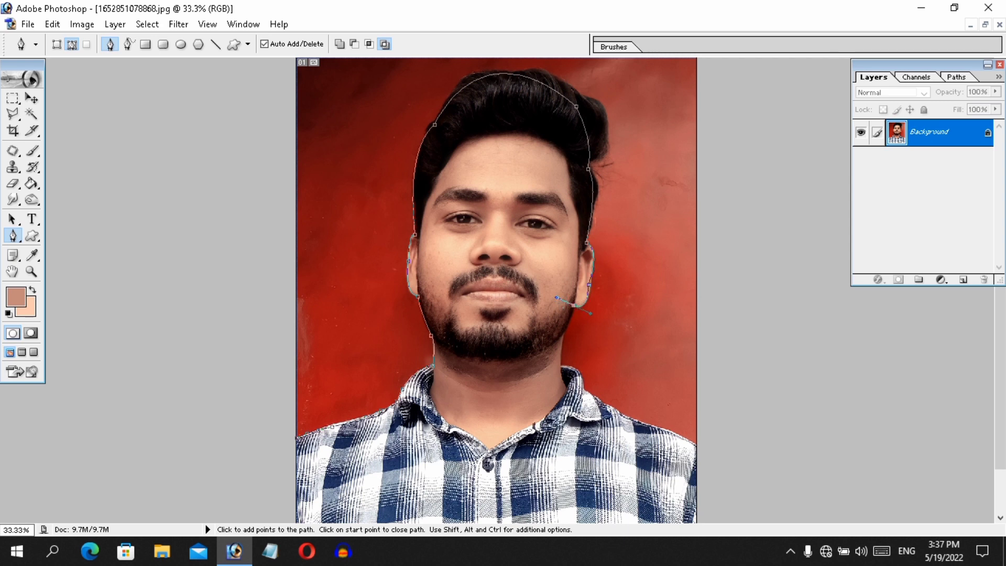
pyautogui.click(575, 304)
# Continue the path down the jaw, neck and collar and along the shoulder to the image edge on the photo's right
pyautogui.click(564, 334)
pyautogui.click(560, 364)
pyautogui.moveTo(585, 390); pyautogui.dragTo(585, 419)
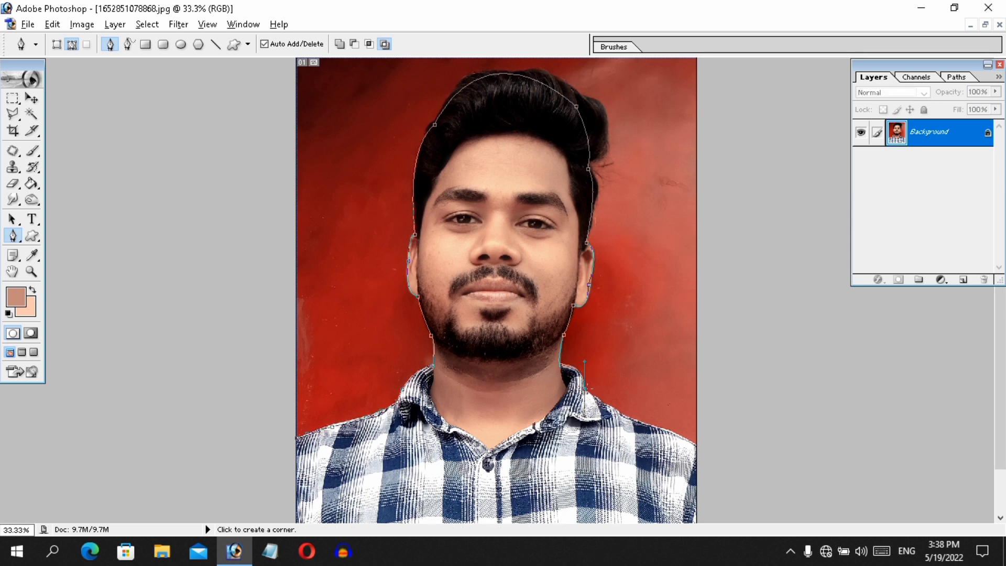
pyautogui.click(584, 390)
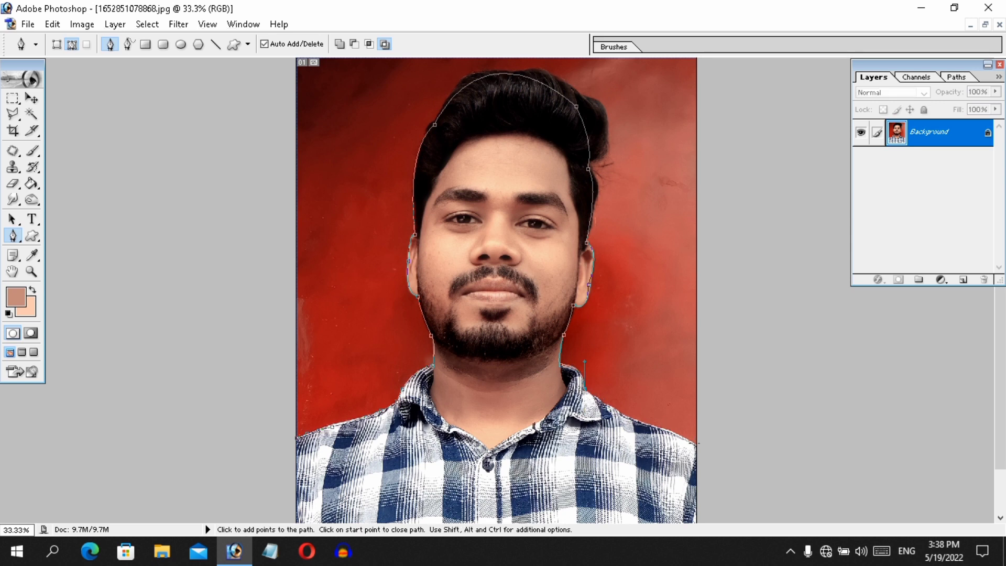
pyautogui.click(693, 440)
pyautogui.moveTo(718, 453); pyautogui.dragTo(765, 455)
pyautogui.keyDown('alt'); pyautogui.click(697, 443); pyautogui.keyUp('alt')
# Run the path through both lower corners of the photo and close it at its starting point
pyautogui.scroll(-2, 621, 307)
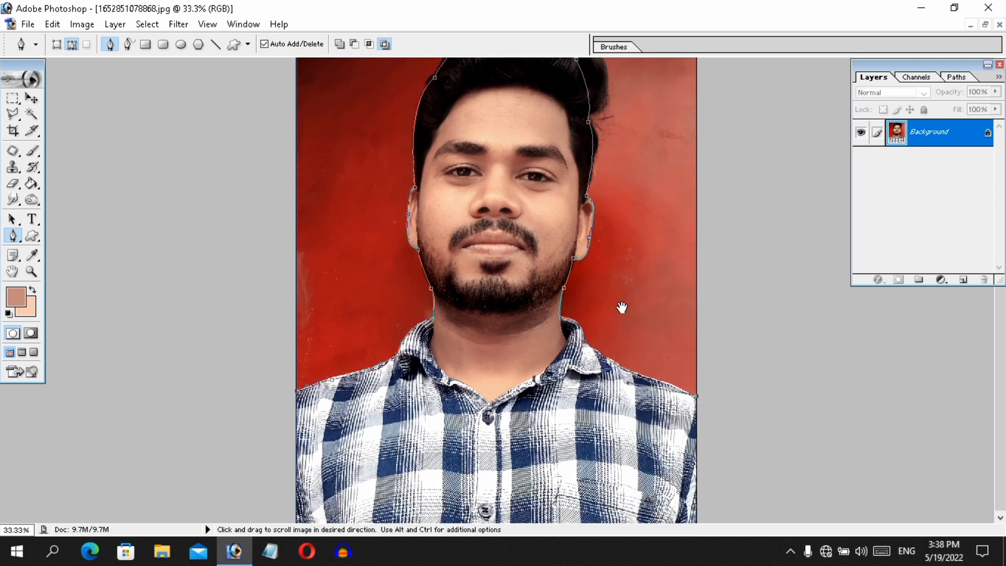
pyautogui.hotkey('ctrl', '-')
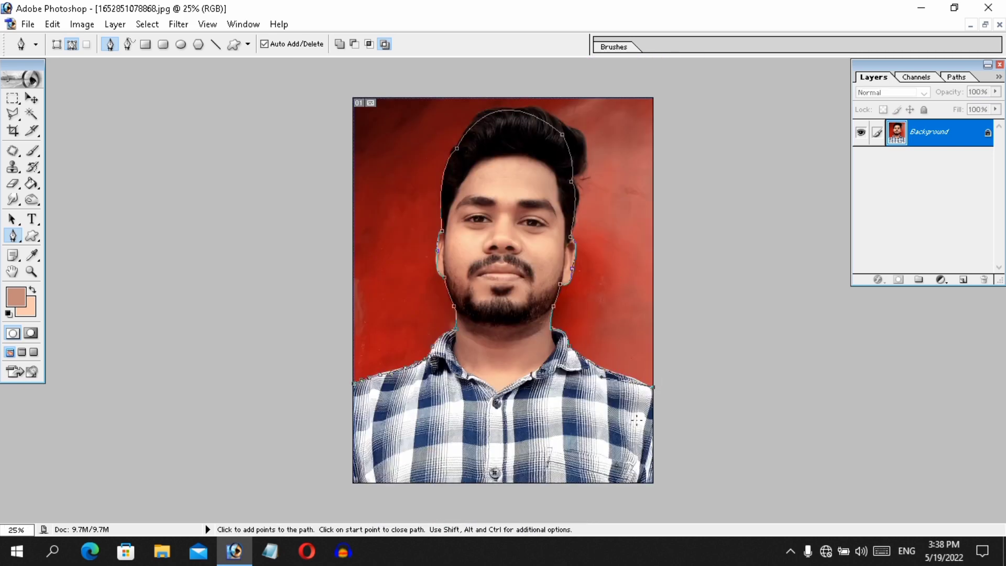
pyautogui.click(653, 483)
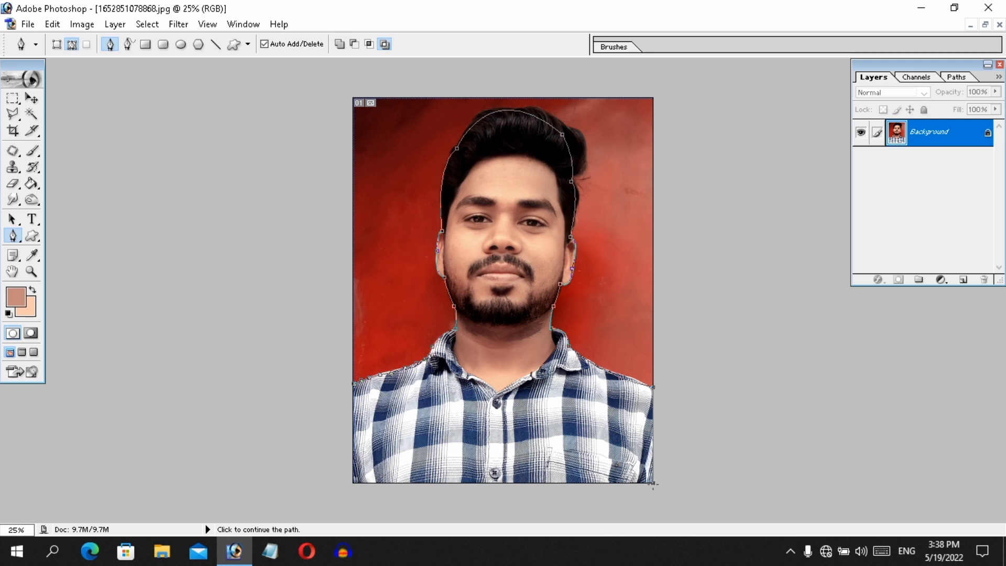
pyautogui.click(353, 482)
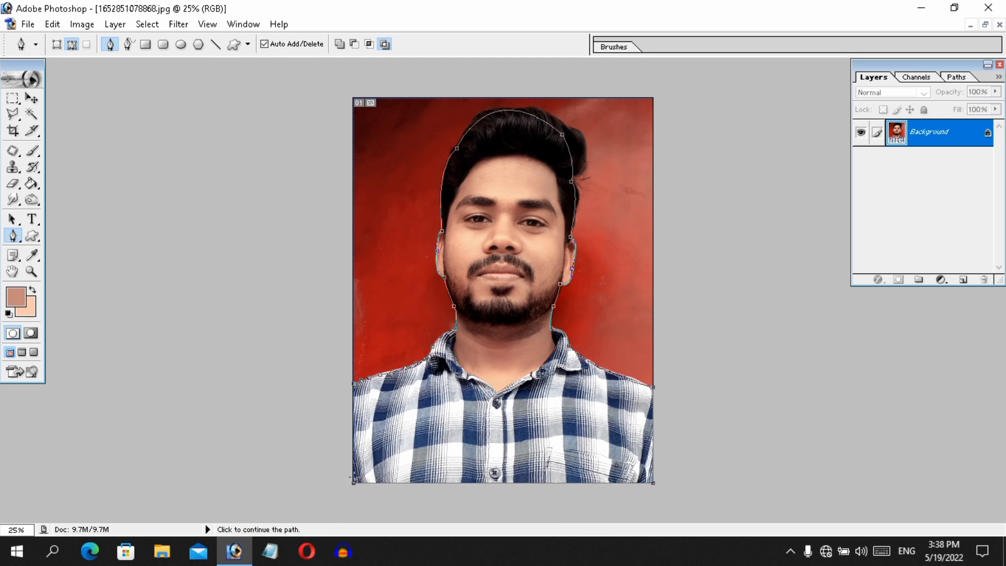
pyautogui.click(354, 387)
# Convert the closed path around the man into a selection
pyautogui.rightClick(454, 385)
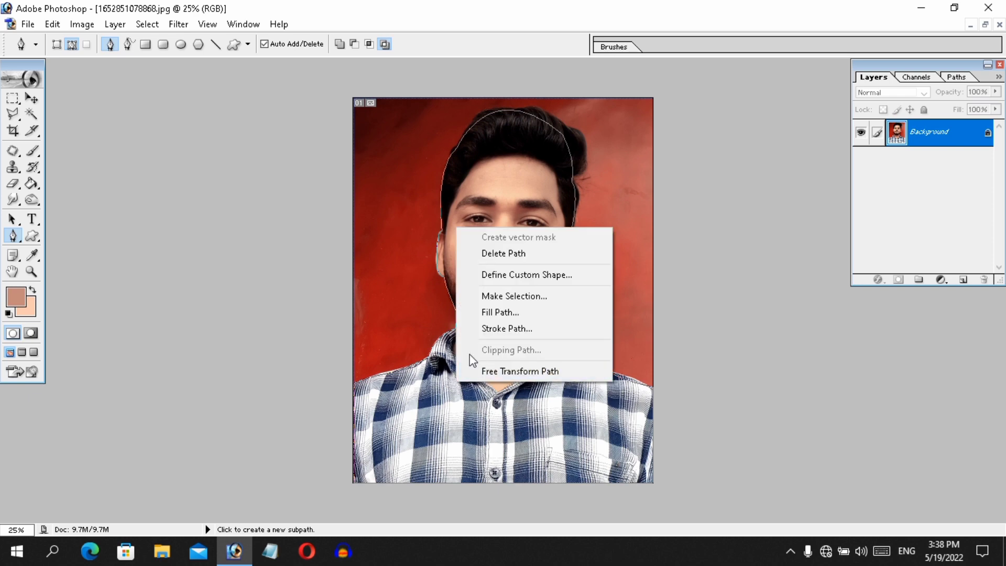
pyautogui.click(504, 300)
pyautogui.click(572, 217)
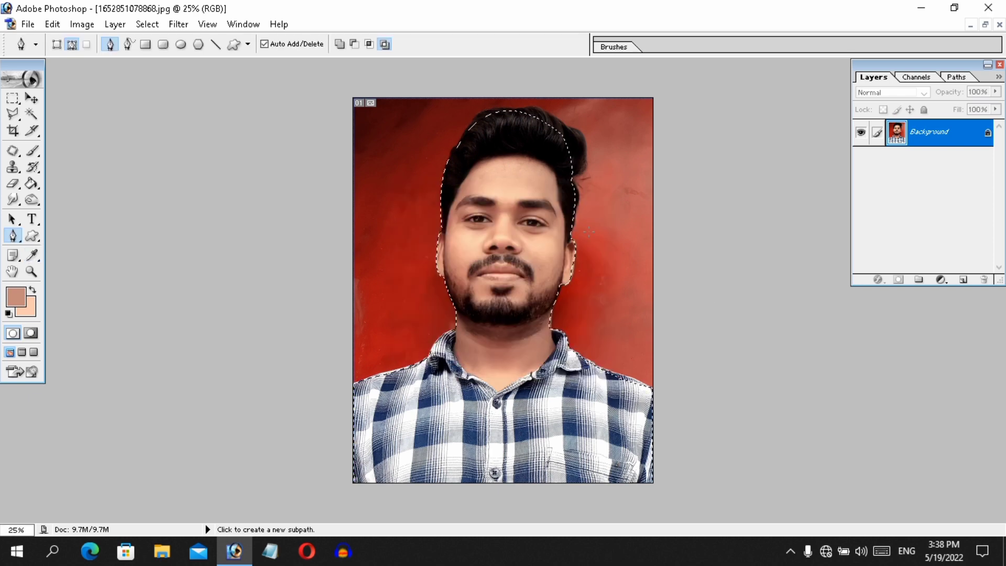
# Create a new document with the 4 x 6 preset size and transparent contents
pyautogui.click(28, 24)
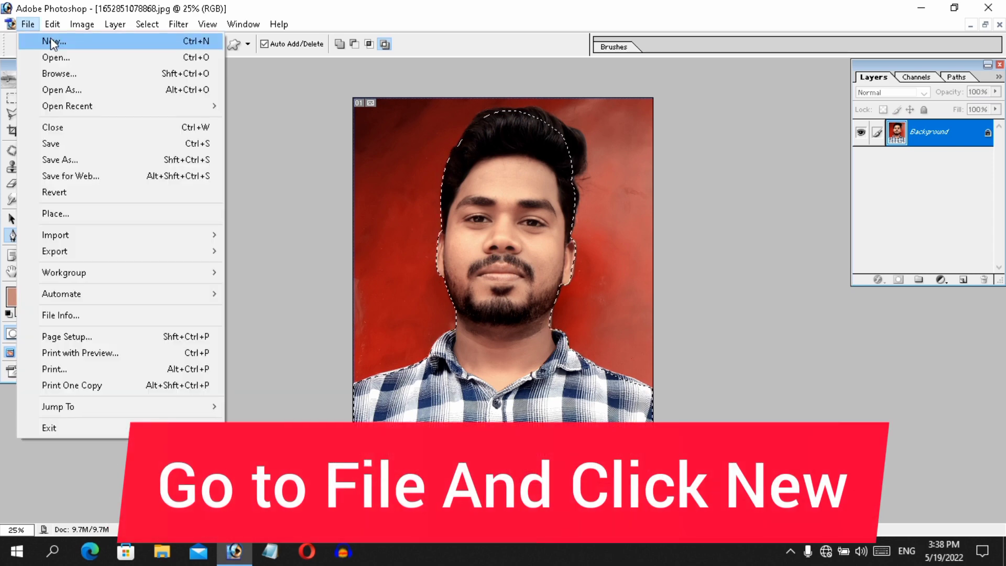
pyautogui.click(43, 37)
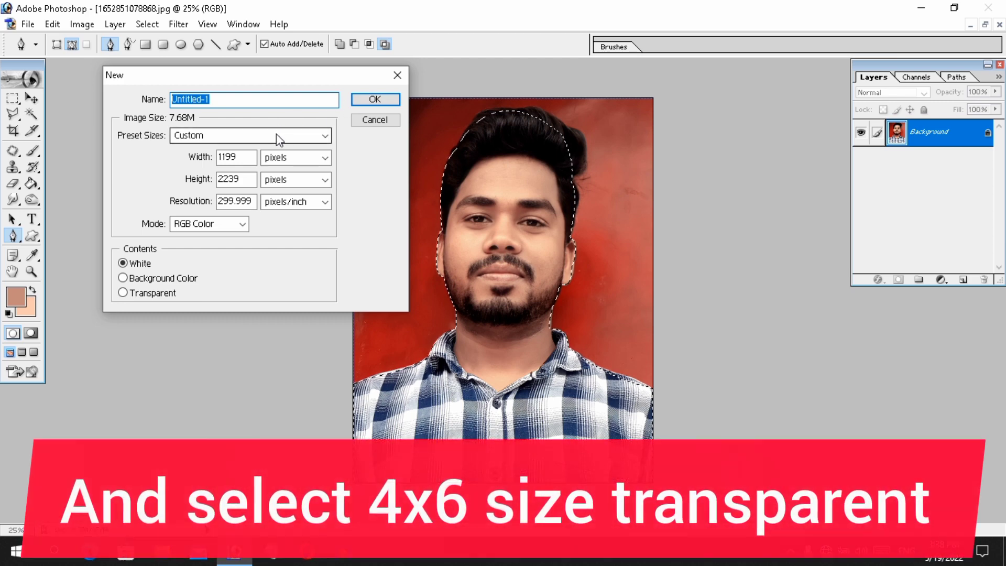
pyautogui.click(276, 134)
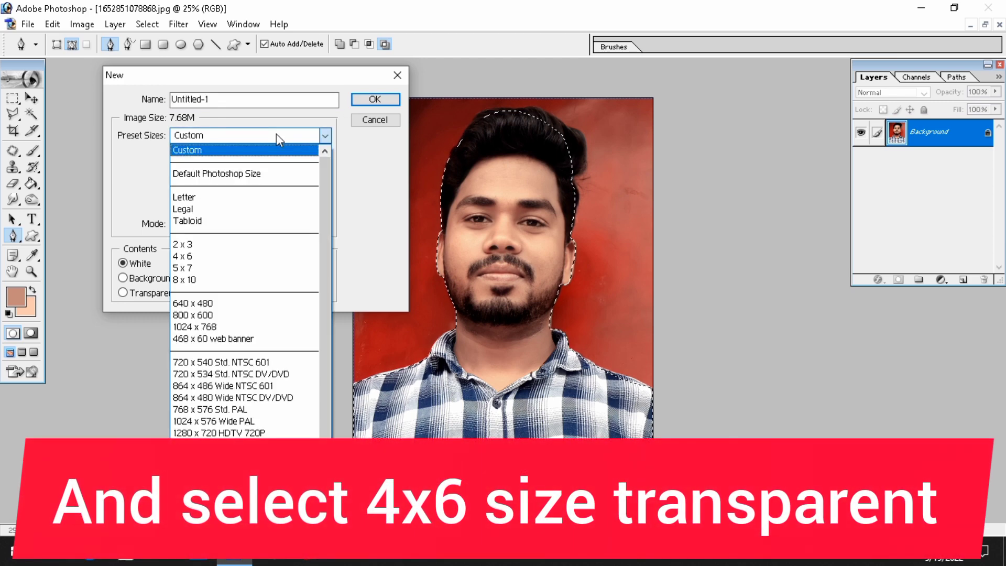
pyautogui.click(193, 255)
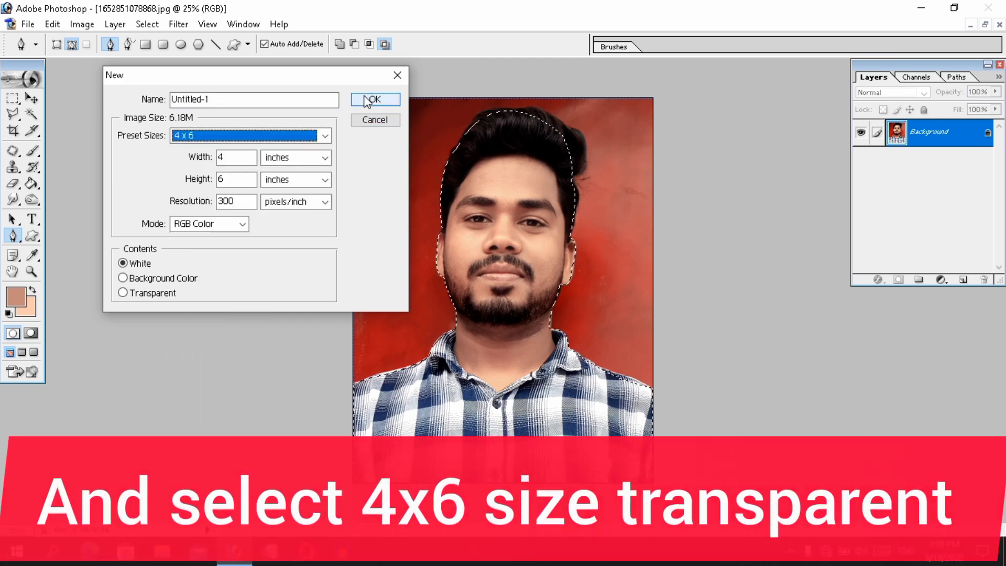
pyautogui.click(122, 292)
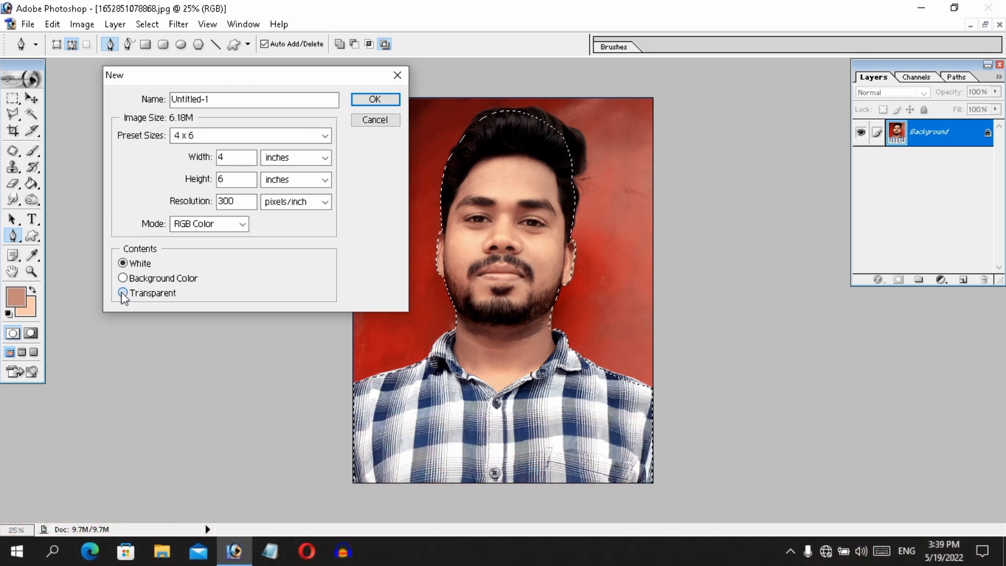
pyautogui.click(360, 101)
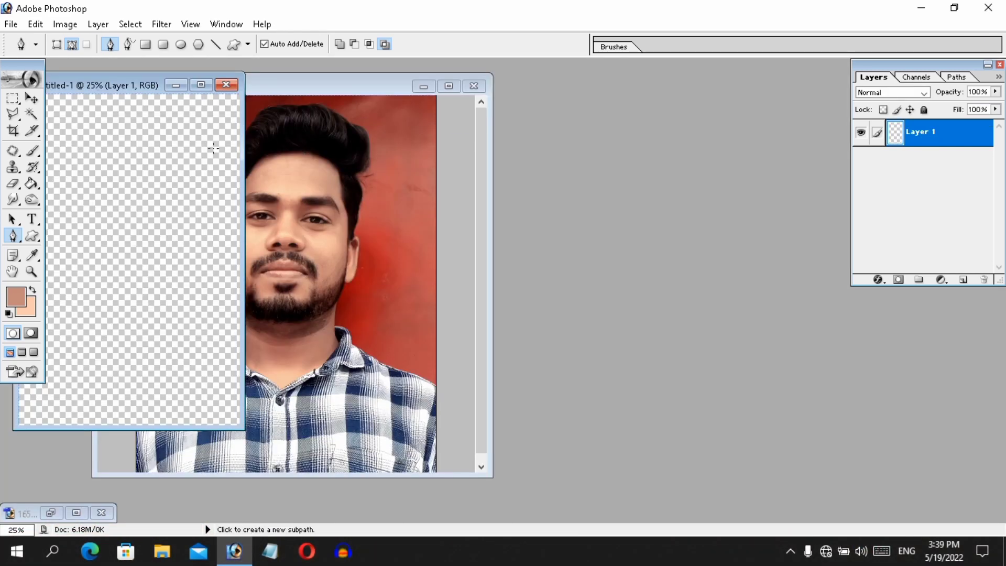
# Place the blank document beside the portrait and move the selected man into it, positioned to fill the canvas width
pyautogui.moveTo(149, 86); pyautogui.dragTo(631, 104)
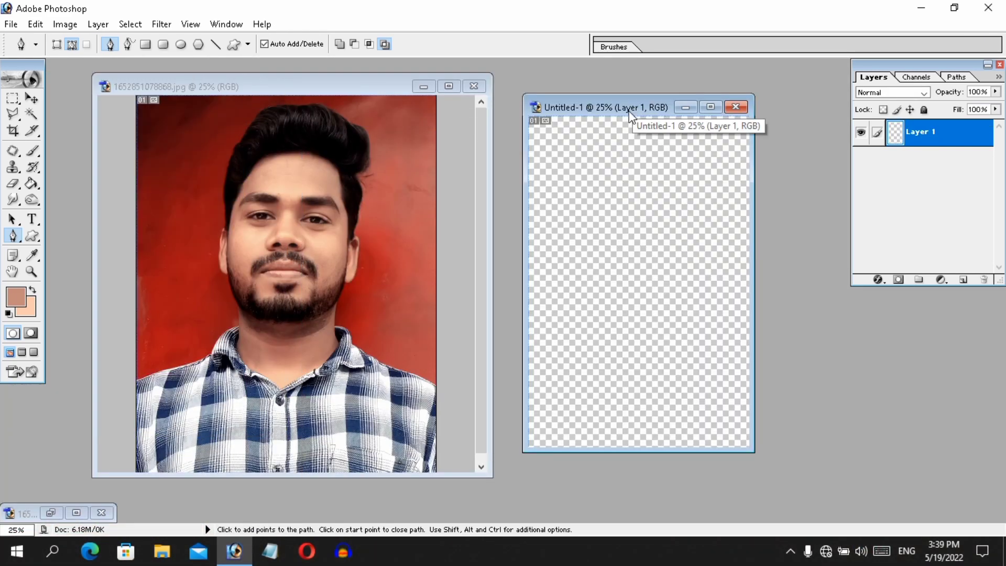
pyautogui.click(31, 98)
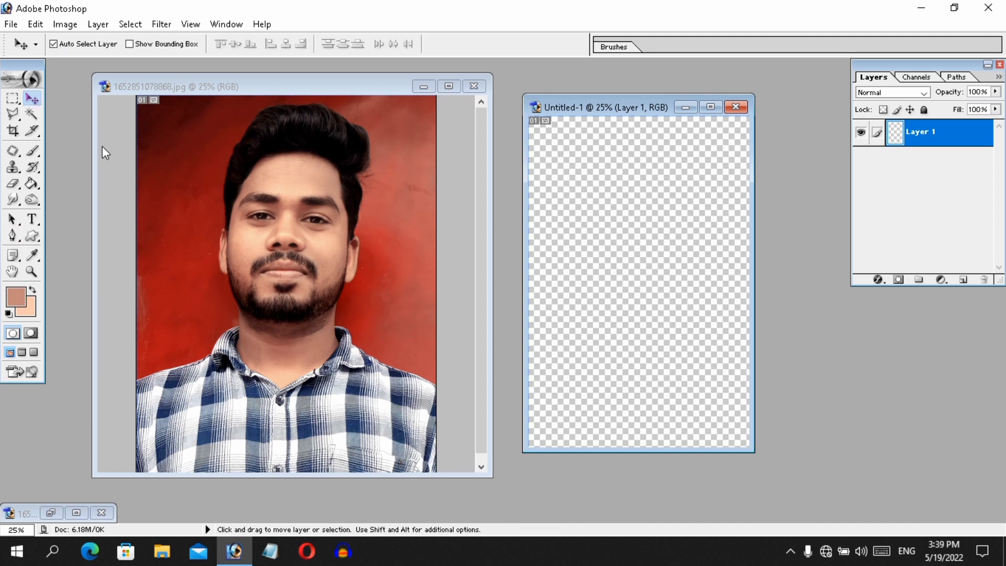
pyautogui.click(102, 146)
pyautogui.moveTo(300, 205); pyautogui.dragTo(532, 234)
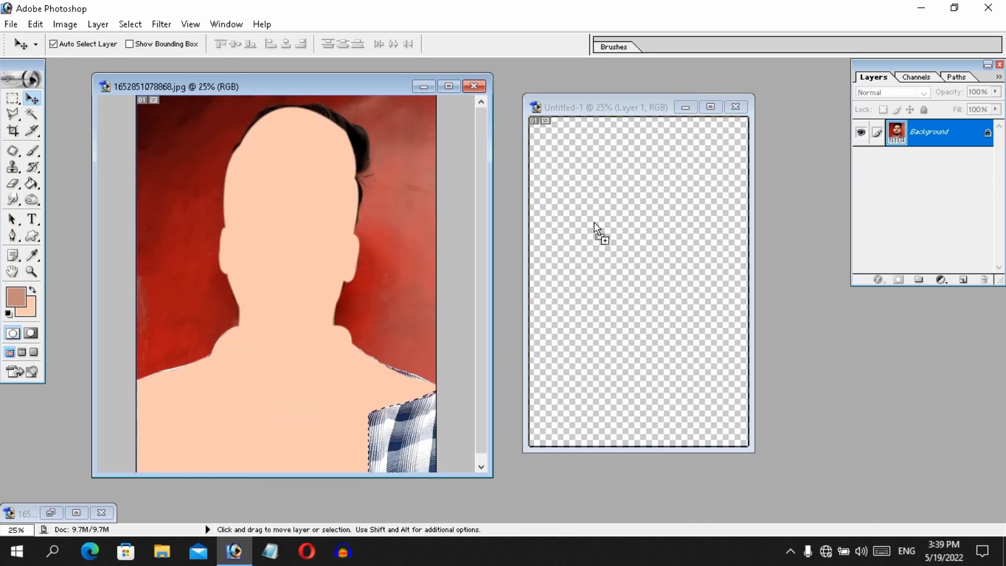
pyautogui.moveTo(595, 222); pyautogui.dragTo(597, 218)
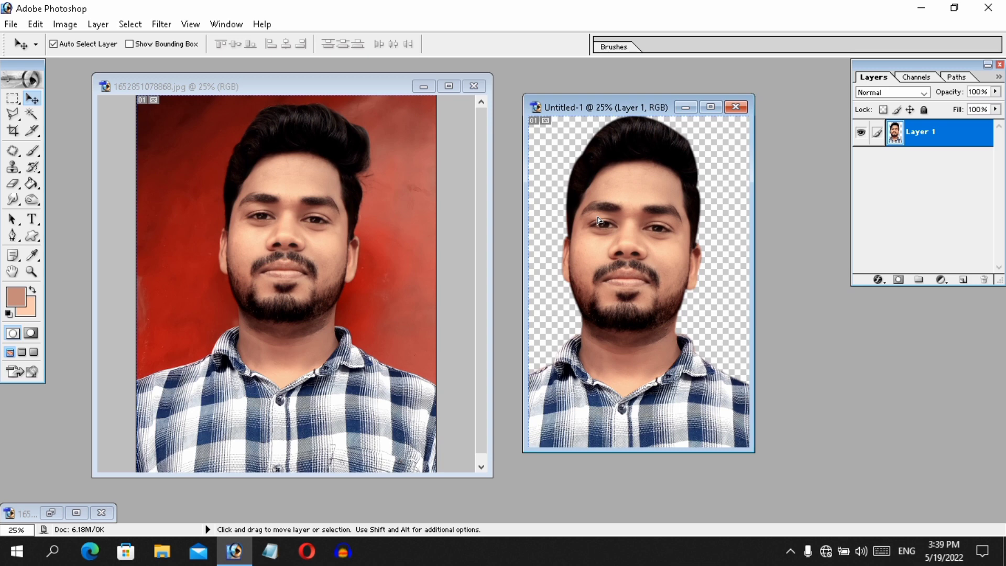
# Scale the cut-out man to 51.3% of his size and place him slightly above the middle of the 4 x 6 canvas
pyautogui.click(710, 107)
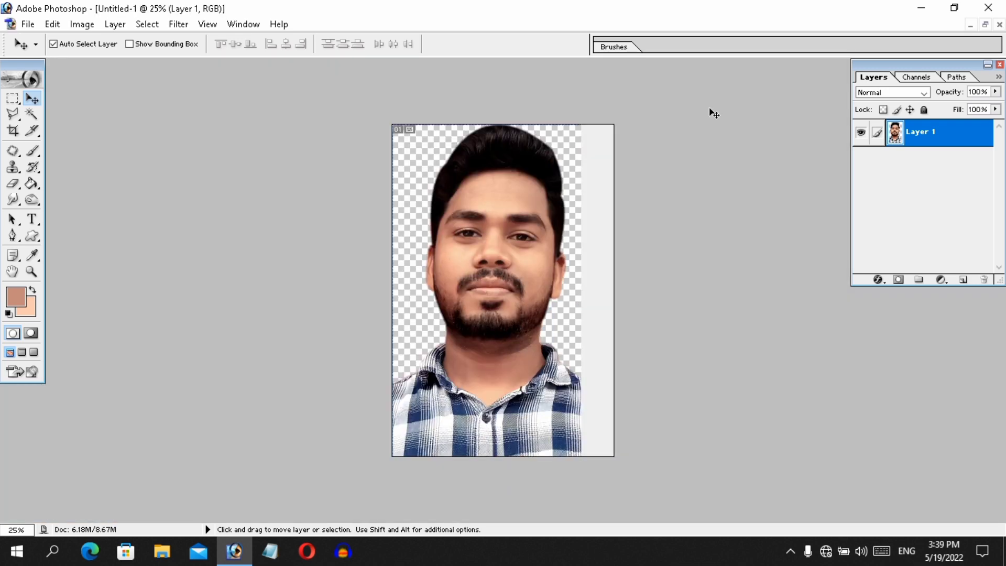
pyautogui.moveTo(525, 237); pyautogui.dragTo(540, 237)
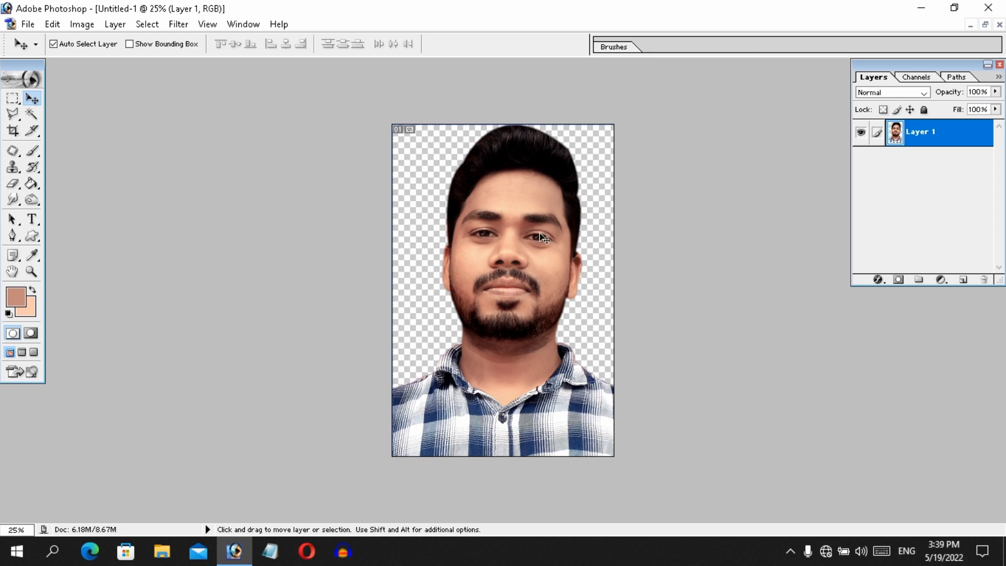
pyautogui.hotkey('ctrl', 't')
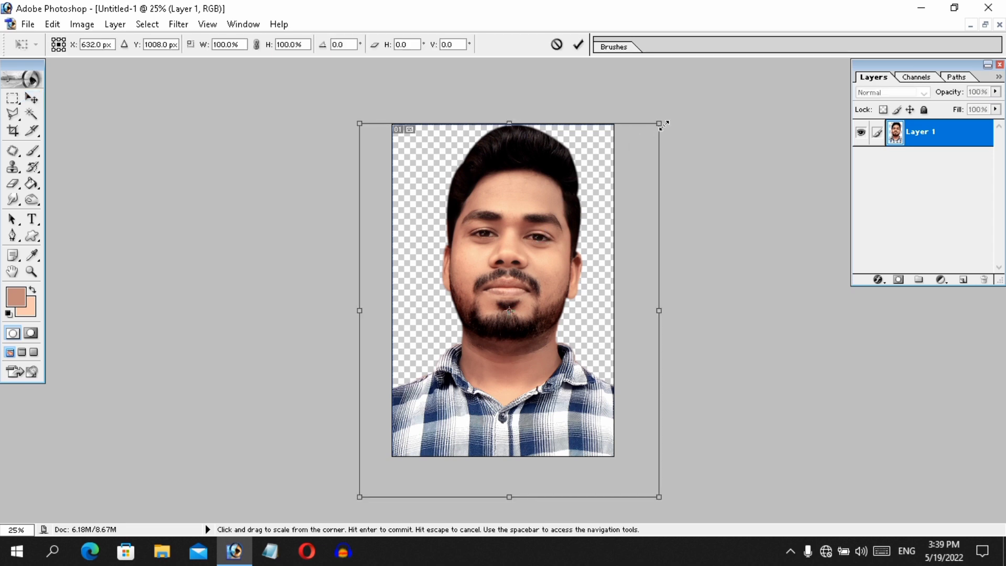
pyautogui.moveTo(659, 123); pyautogui.dragTo(590, 214)
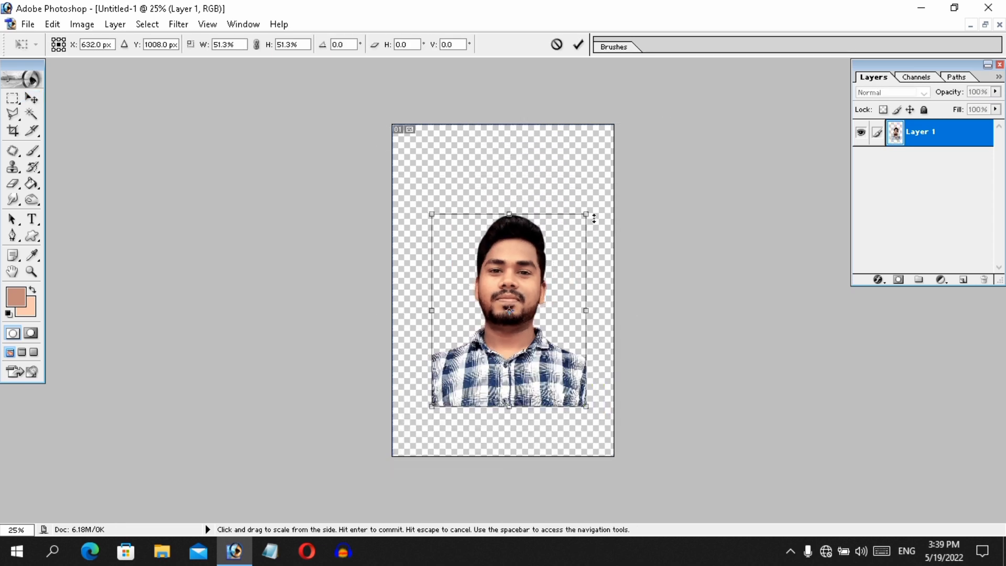
pyautogui.moveTo(524, 265); pyautogui.dragTo(513, 221)
pyautogui.press('Return')
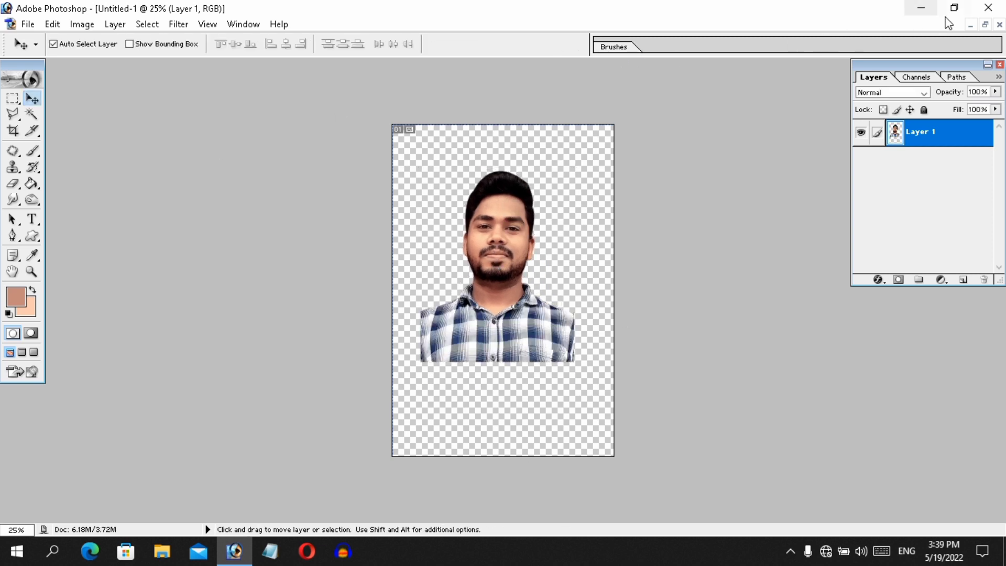
# Return the documents to separate windows and close the man's original red-background photo
pyautogui.click(985, 24)
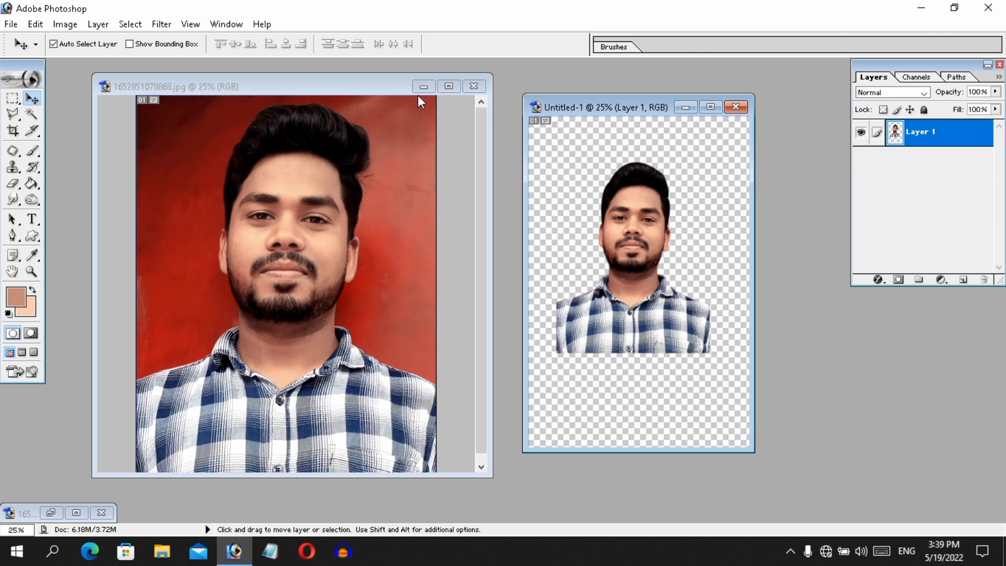
pyautogui.click(473, 89)
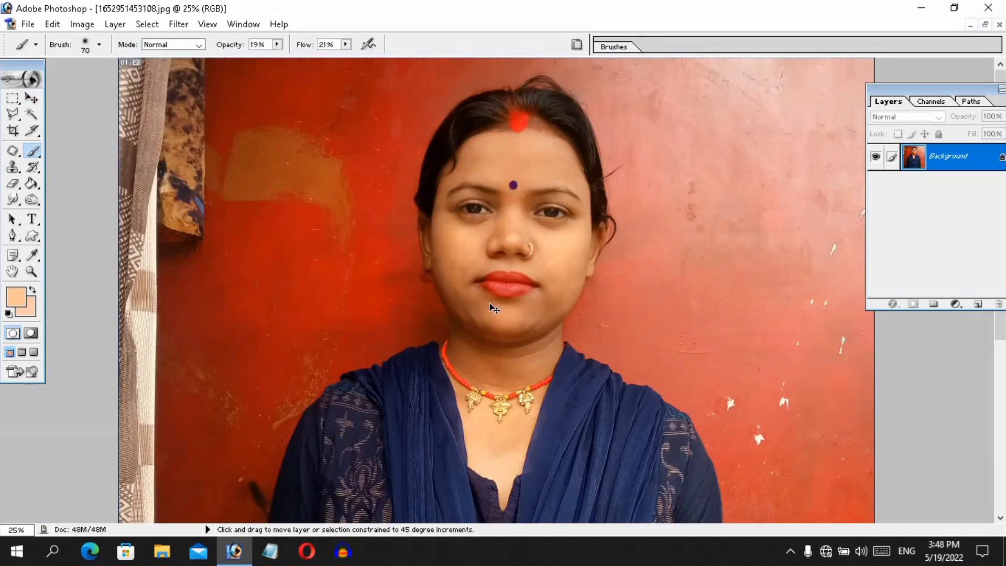
# Apply Auto Levels to the woman's photo and start a Selective Color adjustment with Cyan at +20% for the Reds
pyautogui.hotkey('ctrl', 'shift', 'l')
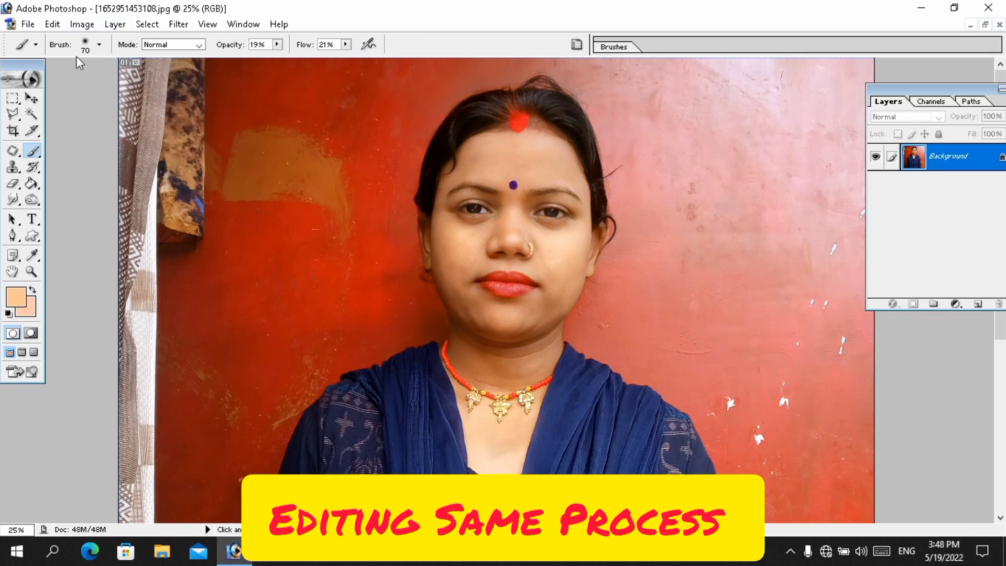
pyautogui.click(83, 25)
pyautogui.moveTo(119, 62)
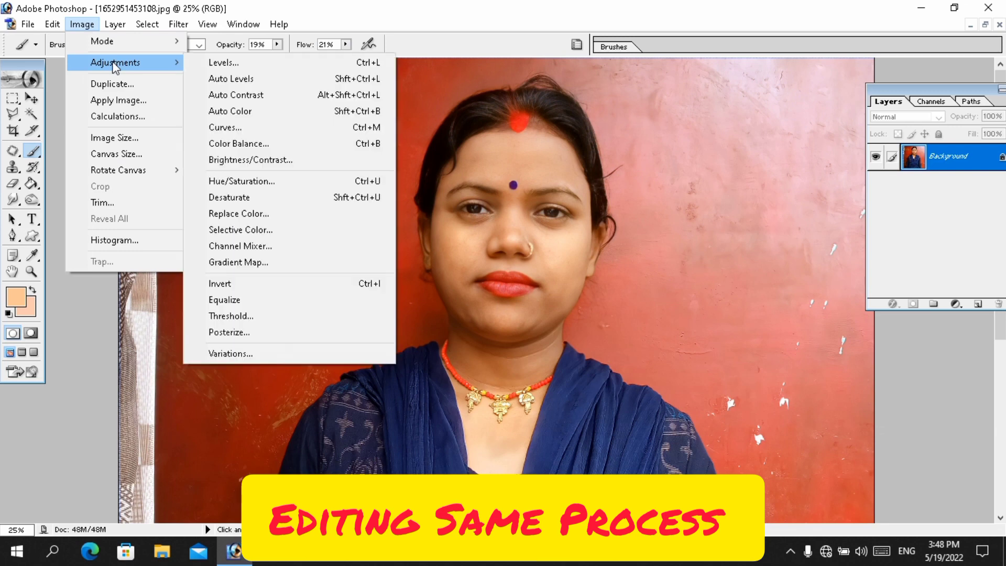
pyautogui.click(251, 231)
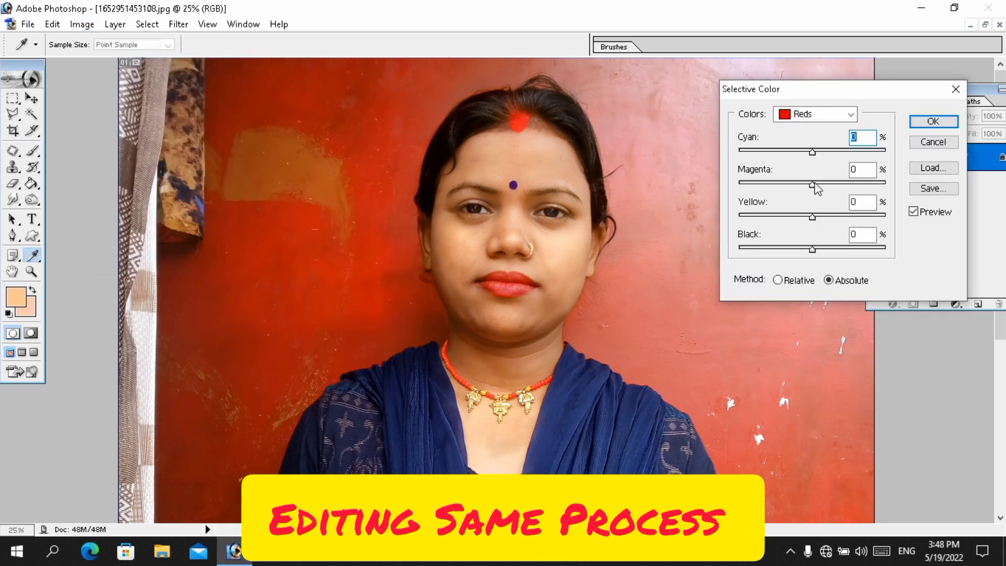
pyautogui.moveTo(813, 153); pyautogui.dragTo(827, 155)
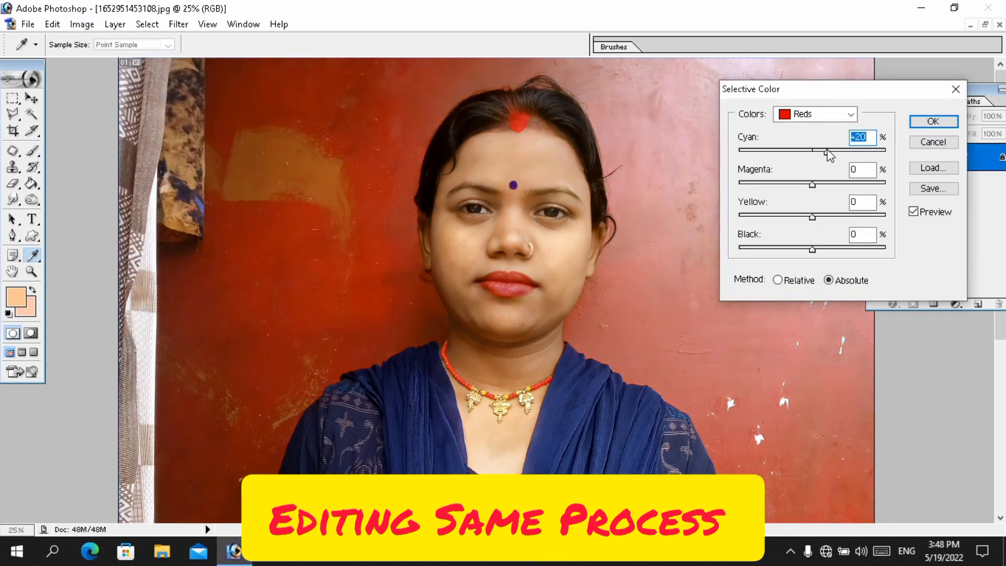
# Set Yellow to -100% for the Yellows in the Selective Color adjustment
pyautogui.click(838, 113)
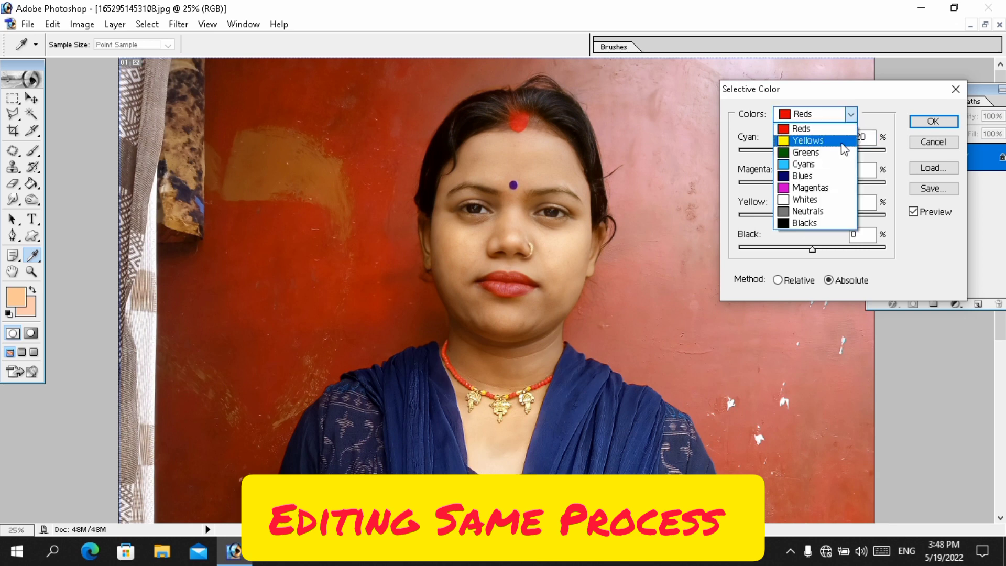
pyautogui.click(820, 142)
pyautogui.press('Tab')
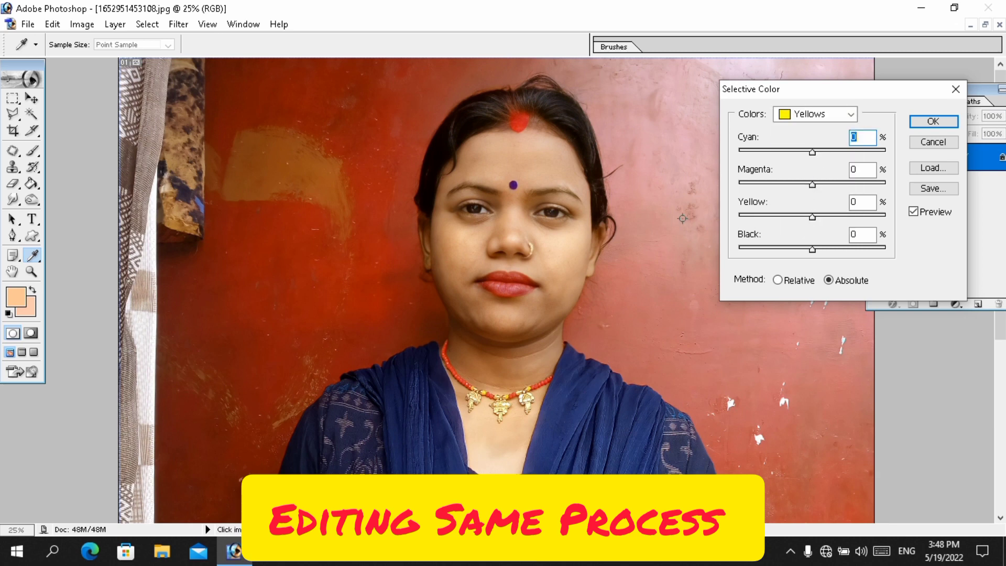
pyautogui.moveTo(813, 217); pyautogui.dragTo(727, 218)
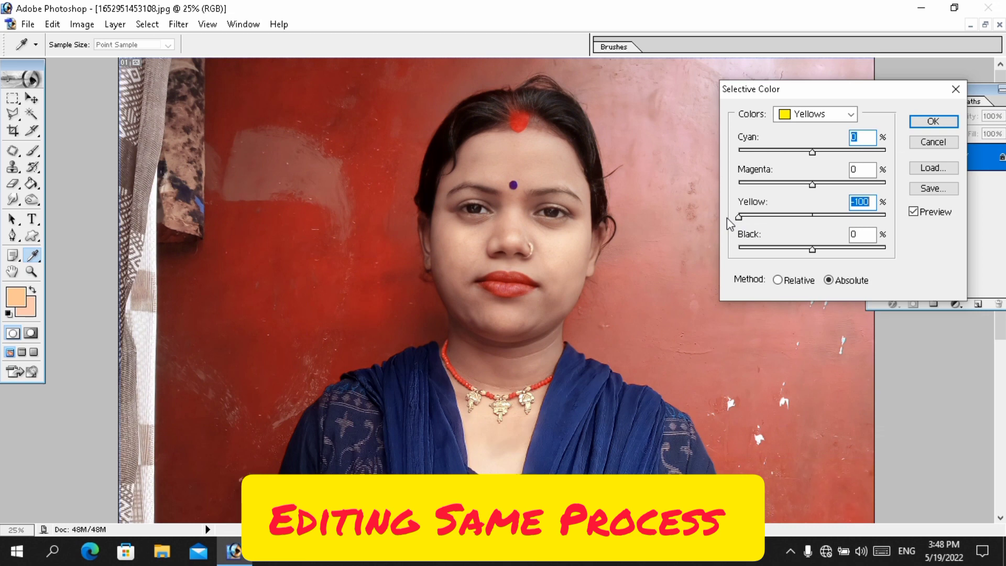
# Set Black to +10% for the Blacks and apply the Selective Color adjustment
pyautogui.click(850, 115)
pyautogui.click(812, 223)
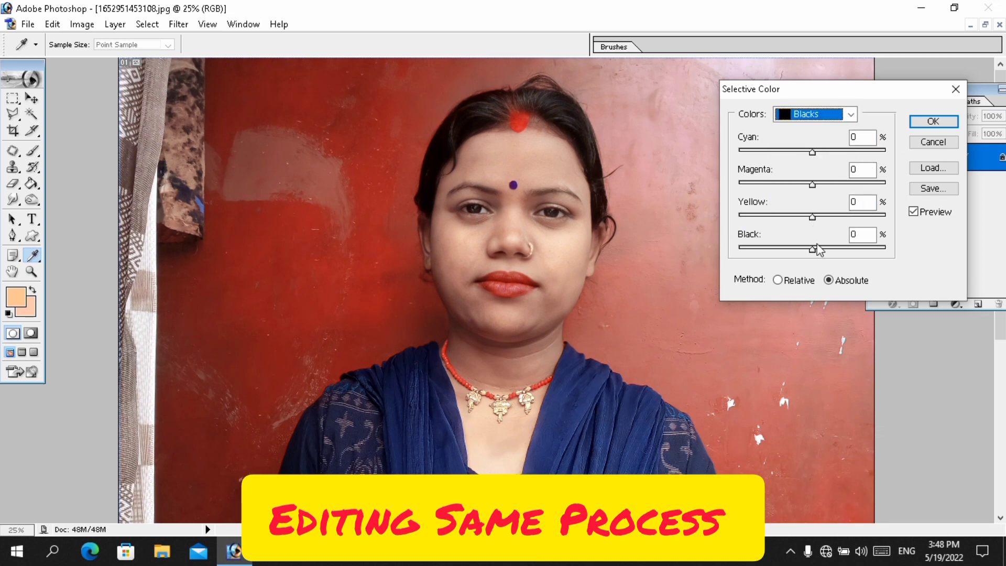
pyautogui.click(812, 250)
pyautogui.moveTo(816, 251); pyautogui.dragTo(822, 256)
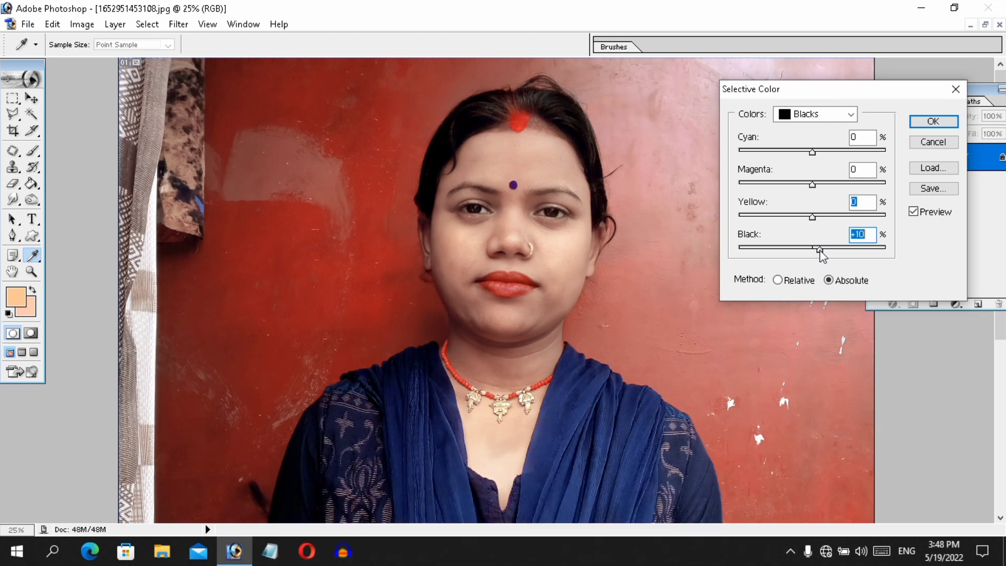
pyautogui.press('Return')
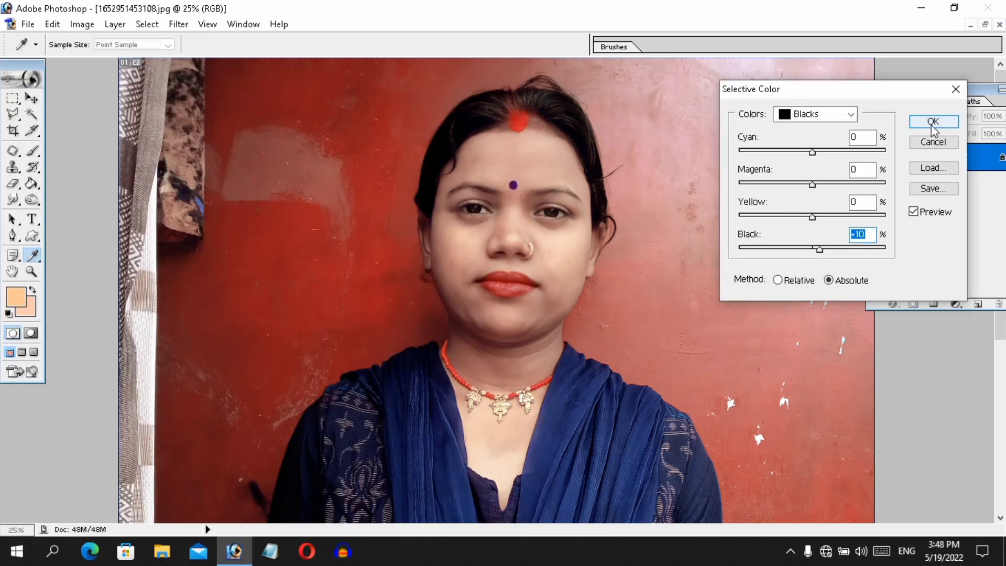
pyautogui.click(933, 124)
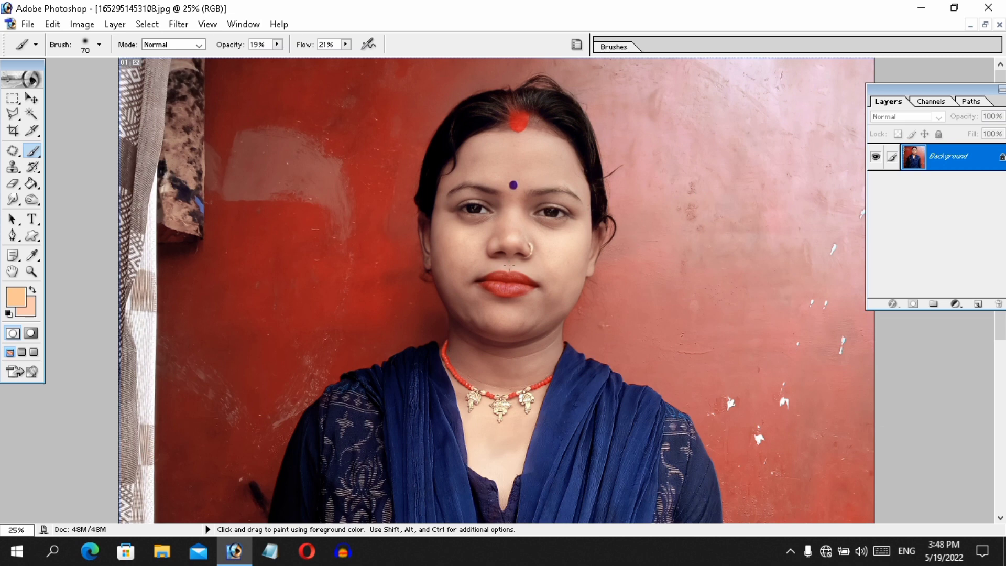
# Crop the woman's photo to a head-and-shoulders portrait, removing the curtain beside her and the lower part of her body
pyautogui.hotkey('ctrl', '+')
pyautogui.hotkey('ctrl', '+')
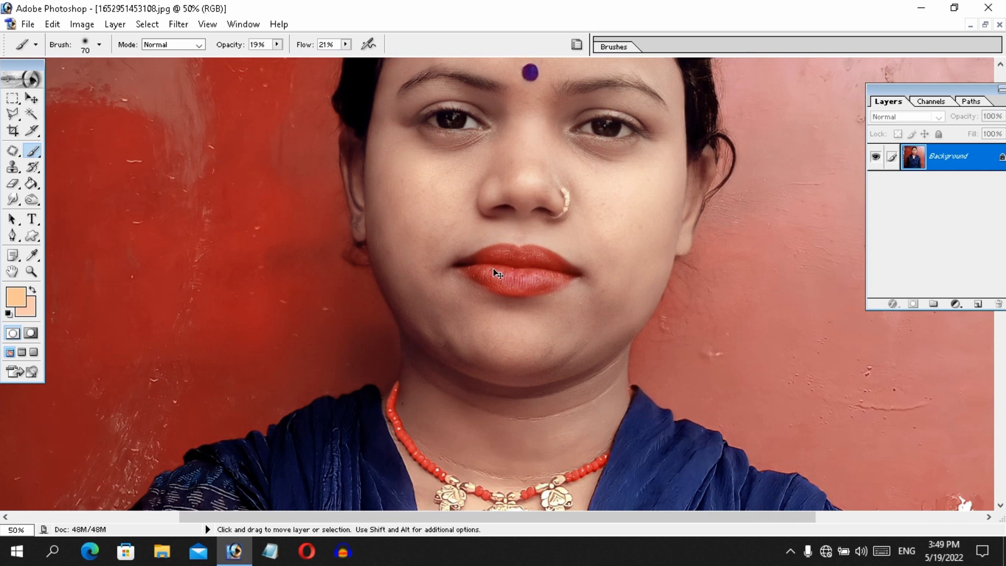
pyautogui.hotkey('ctrl', '-')
pyautogui.hotkey('ctrl', '-')
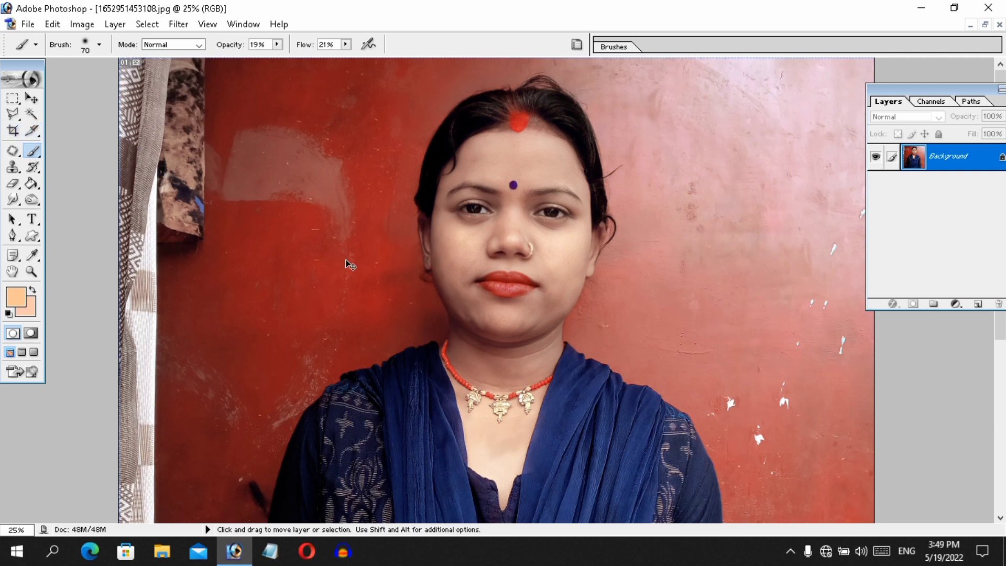
pyautogui.hotkey('ctrl', '-')
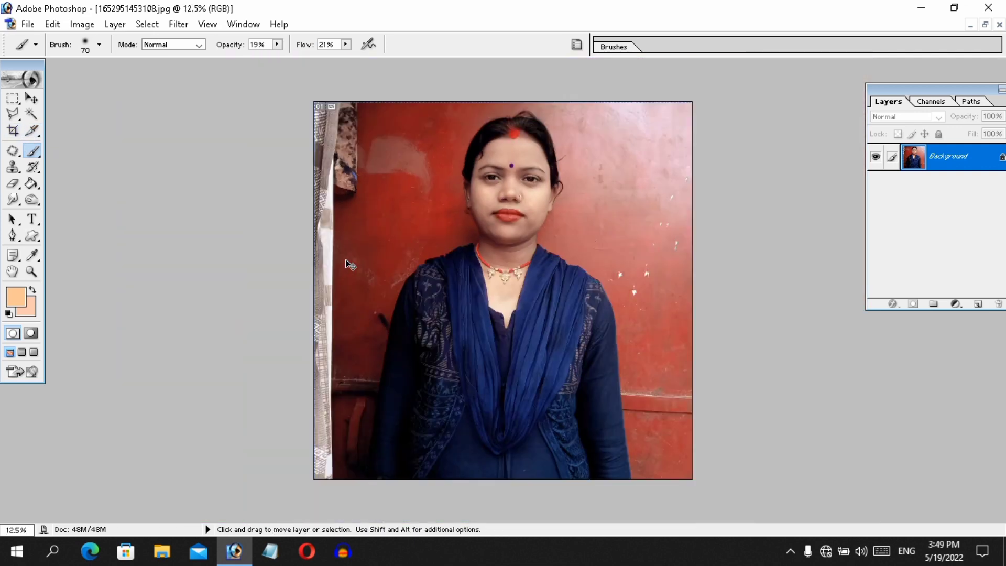
pyautogui.click(13, 131)
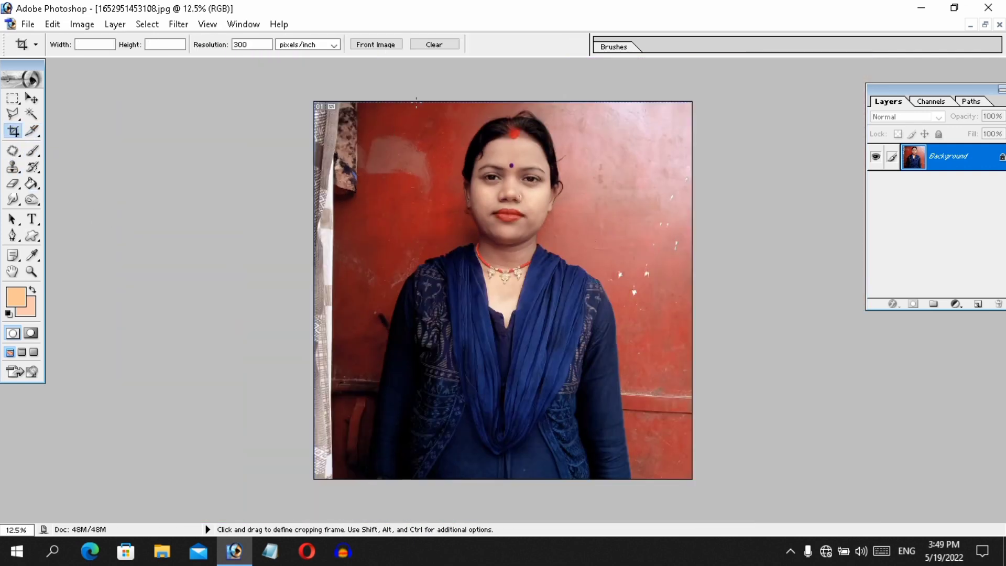
pyautogui.moveTo(440, 163); pyautogui.dragTo(598, 338)
pyautogui.press('Return')
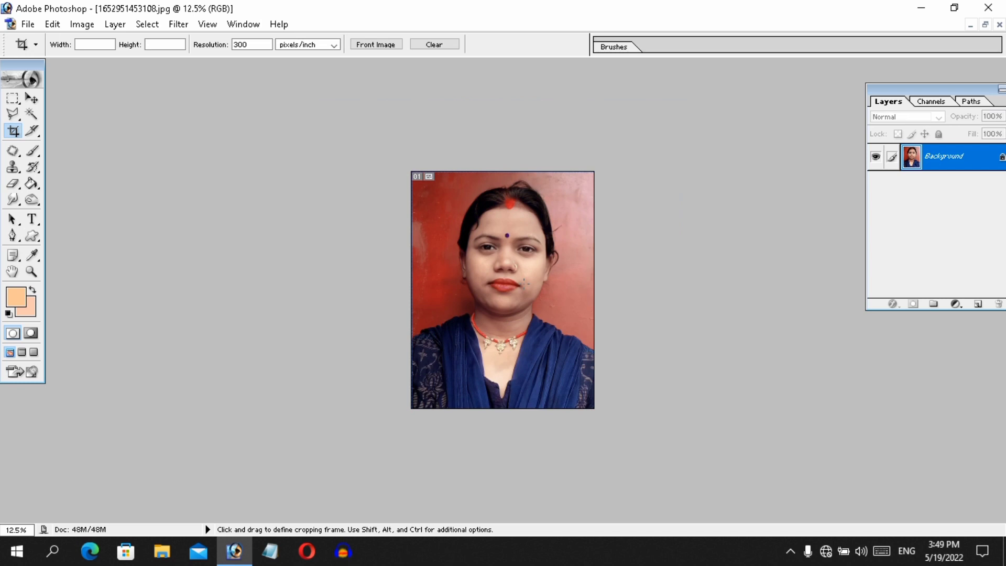
# Start a Pen tool path at the photo's left edge and trace over the sleeve onto the edge of the shawl
pyautogui.hotkey('ctrl', '0')
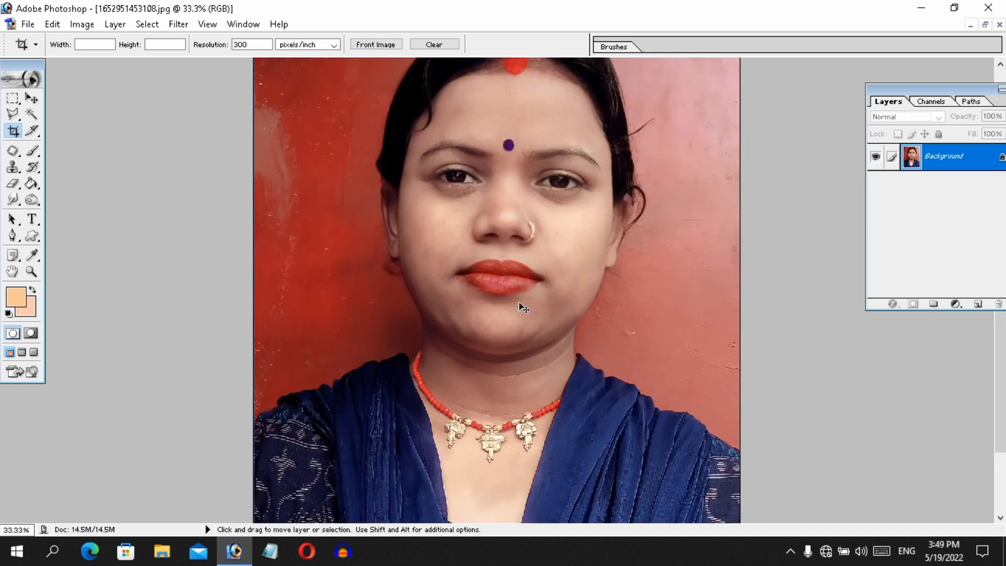
pyautogui.click(13, 235)
pyautogui.click(67, 235)
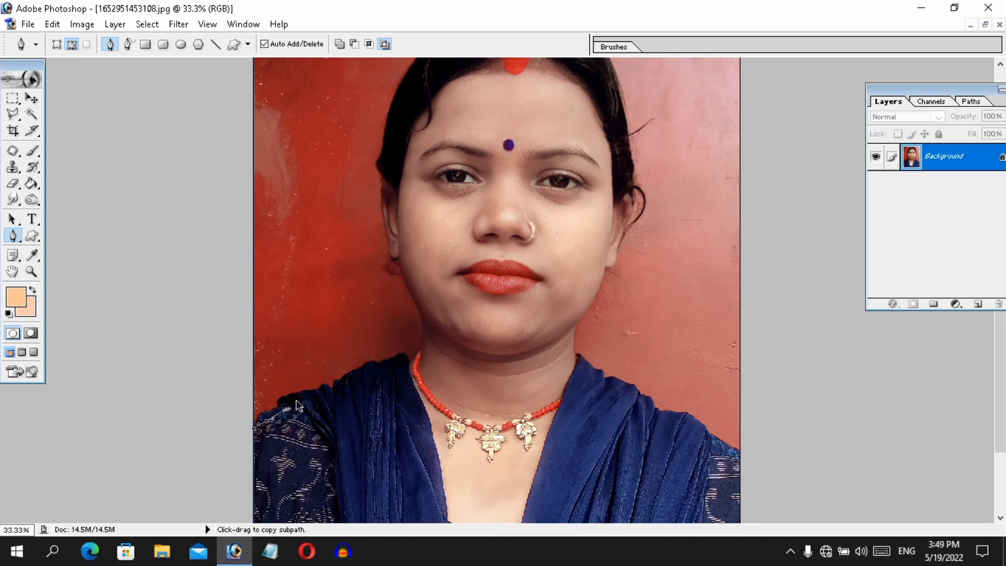
pyautogui.hotkey('ctrl', 'alt', 'z')
pyautogui.hotkey('ctrl', 'alt', 'z')
pyautogui.hotkey('ctrl', 'alt', 'z')
pyautogui.hotkey('ctrl', '+')
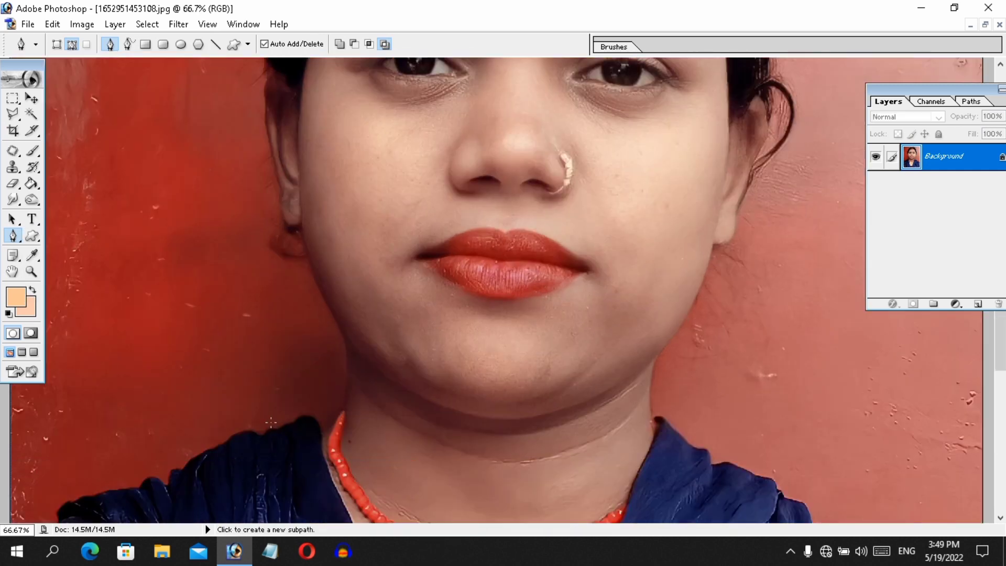
pyautogui.moveTo(234, 474); pyautogui.dragTo(466, 290)
pyautogui.moveTo(184, 352); pyautogui.dragTo(224, 427)
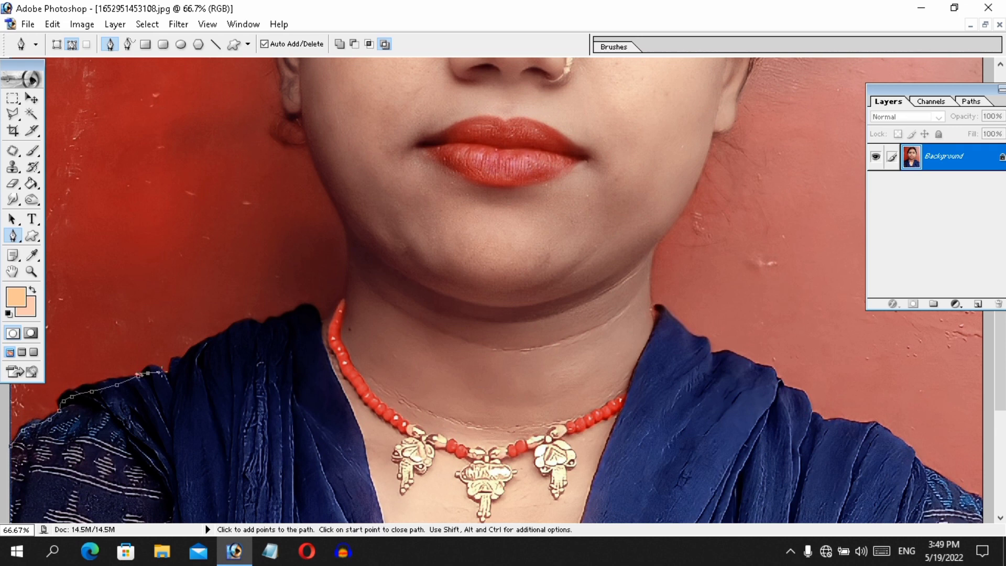
# Extend the path with short segments up the outer fold of the shawl on the shoulder
pyautogui.click(164, 371)
pyautogui.click(168, 372)
pyautogui.click(177, 359)
pyautogui.click(182, 354)
pyautogui.click(208, 345)
pyautogui.hotkey('ctrl', 'alt', 'z')
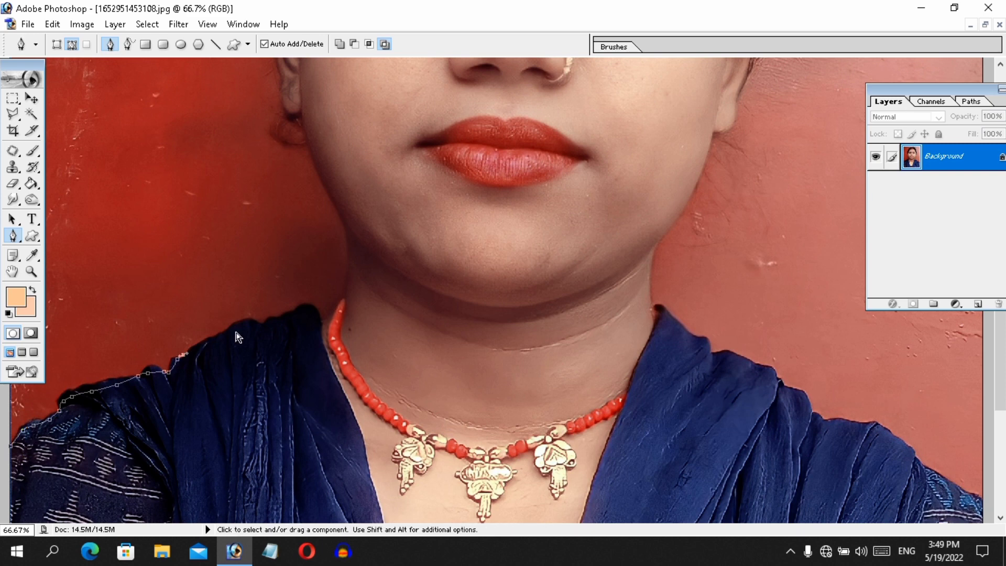
pyautogui.click(226, 333)
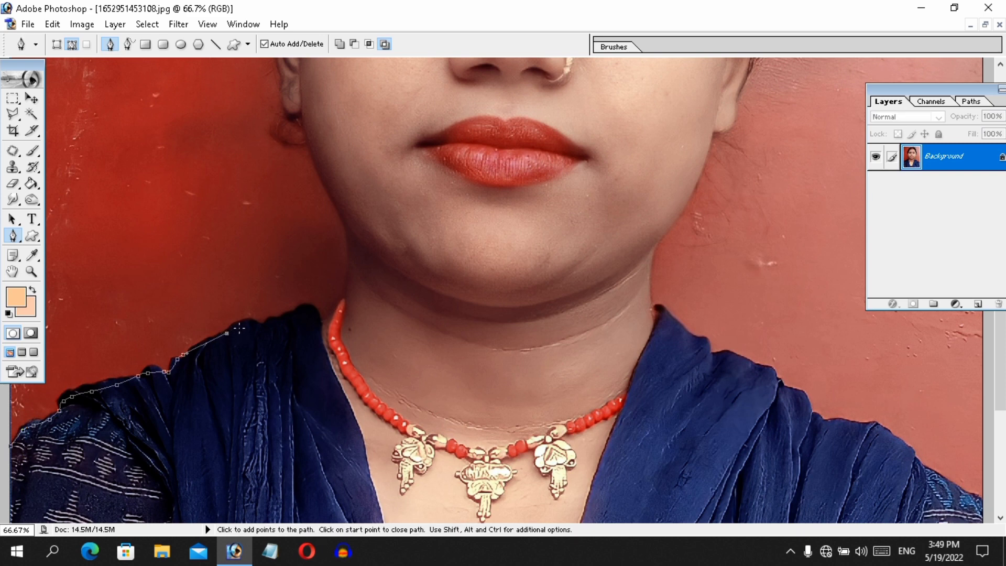
# Trace the path along the top edge of the shawl to its end beside the neck
pyautogui.click(239, 327)
pyautogui.click(259, 325)
pyautogui.click(272, 324)
pyautogui.click(288, 317)
pyautogui.click(306, 312)
pyautogui.click(315, 310)
pyautogui.click(317, 319)
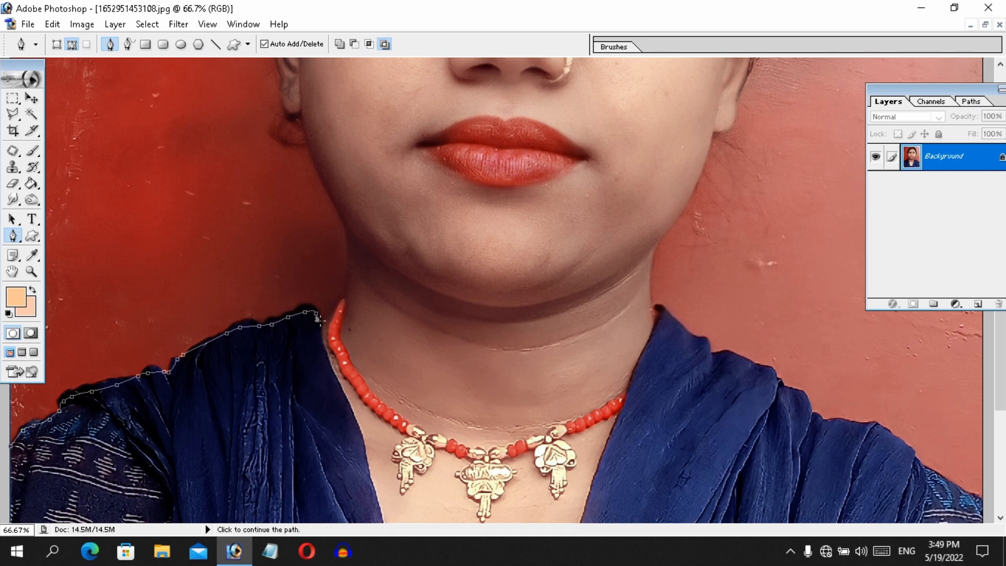
# Carry the path past the necklace and up the neck, curving it onto the jawline
pyautogui.click(324, 319)
pyautogui.click(336, 314)
pyautogui.click(342, 300)
pyautogui.click(348, 283)
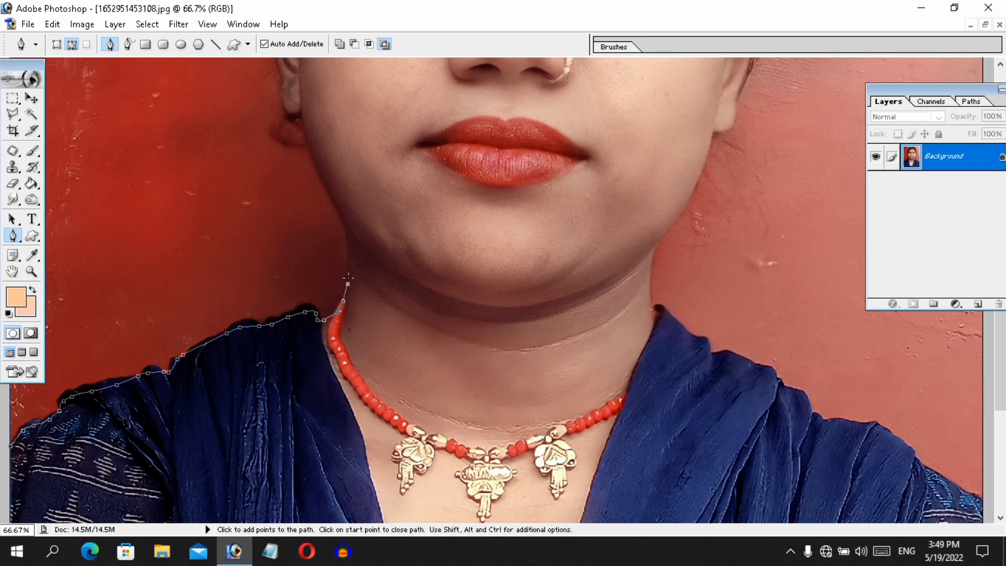
pyautogui.moveTo(336, 205); pyautogui.dragTo(312, 170)
pyautogui.keyDown('alt'); pyautogui.click(335, 205); pyautogui.keyUp('alt')
# Continue the path up the side of the jaw and curve it around the bottom of the earlobe
pyautogui.scroll(3, 323, 256)
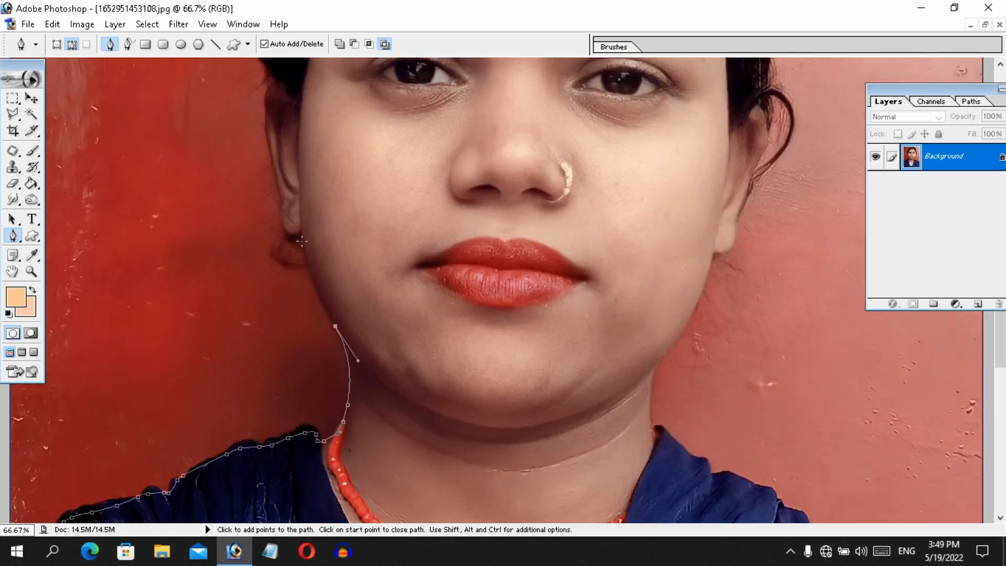
pyautogui.moveTo(297, 235)
pyautogui.mouseDown()
pyautogui.moveTo(291, 205)
pyautogui.moveTo(297, 218)
pyautogui.mouseUp()
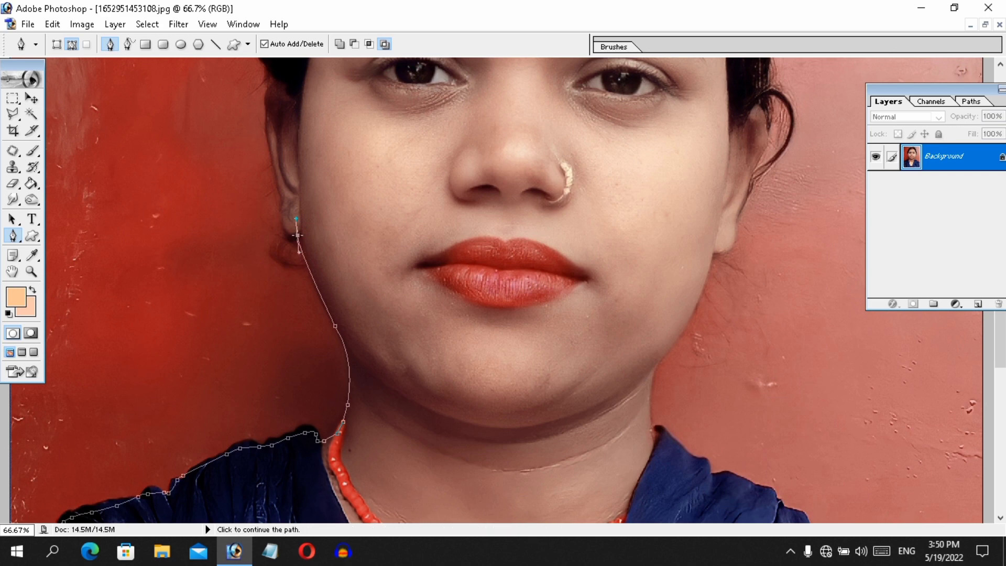
pyautogui.click(297, 235)
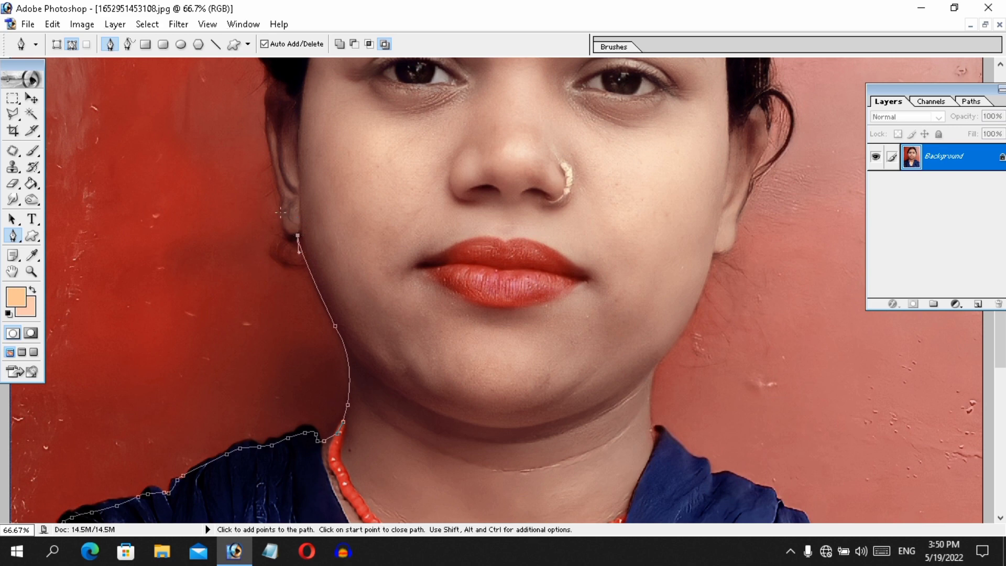
pyautogui.moveTo(280, 212); pyautogui.dragTo(322, 335)
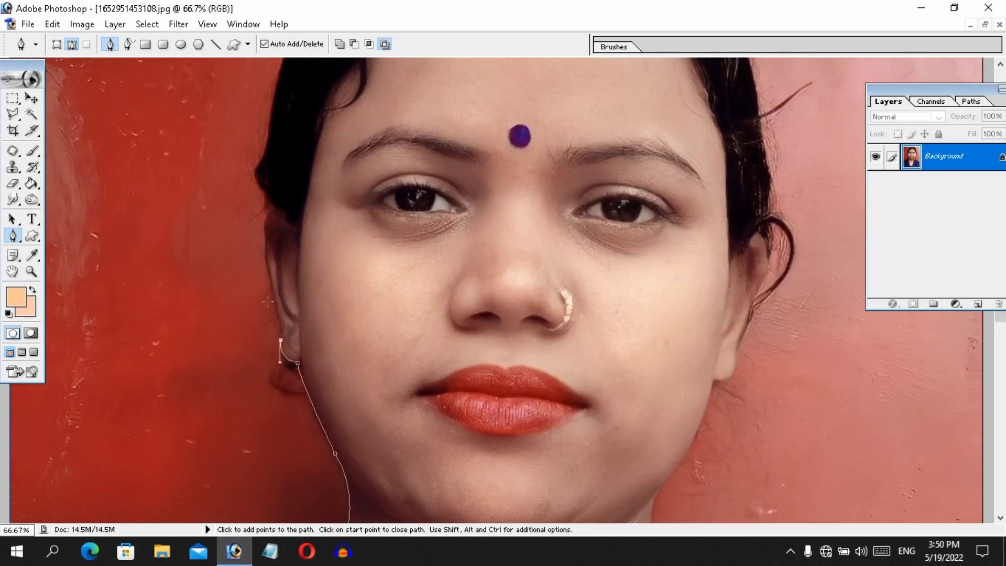
# Continue the path up the outer edge of the ear and curve it over the hair to the notch at the crown
pyautogui.moveTo(268, 274); pyautogui.dragTo(249, 227)
pyautogui.moveTo(275, 210); pyautogui.dragTo(296, 418)
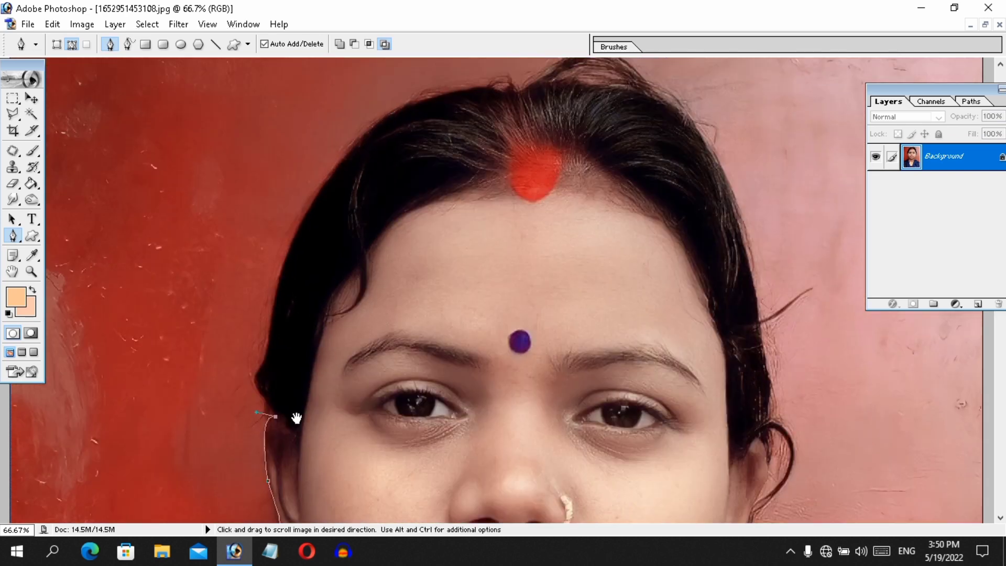
pyautogui.hotkey('ctrl', '-')
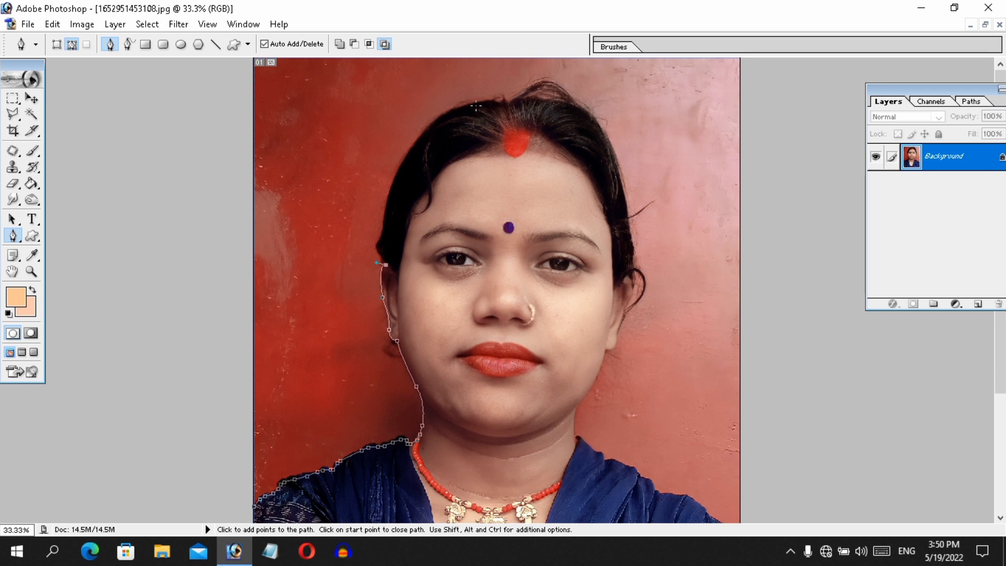
pyautogui.moveTo(475, 105); pyautogui.dragTo(587, 70)
pyautogui.click(476, 104)
pyautogui.moveTo(508, 105); pyautogui.dragTo(524, 111)
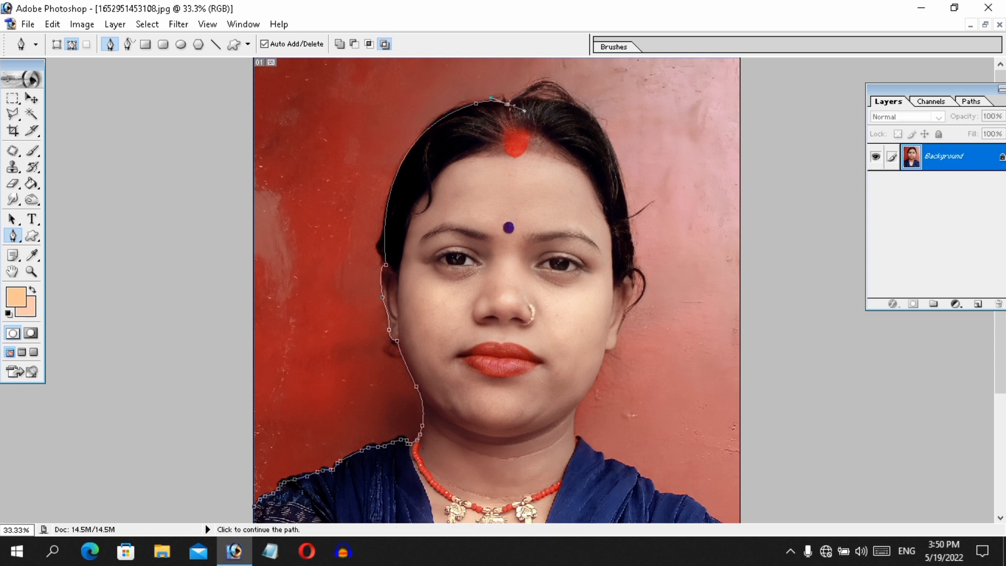
pyautogui.click(508, 104)
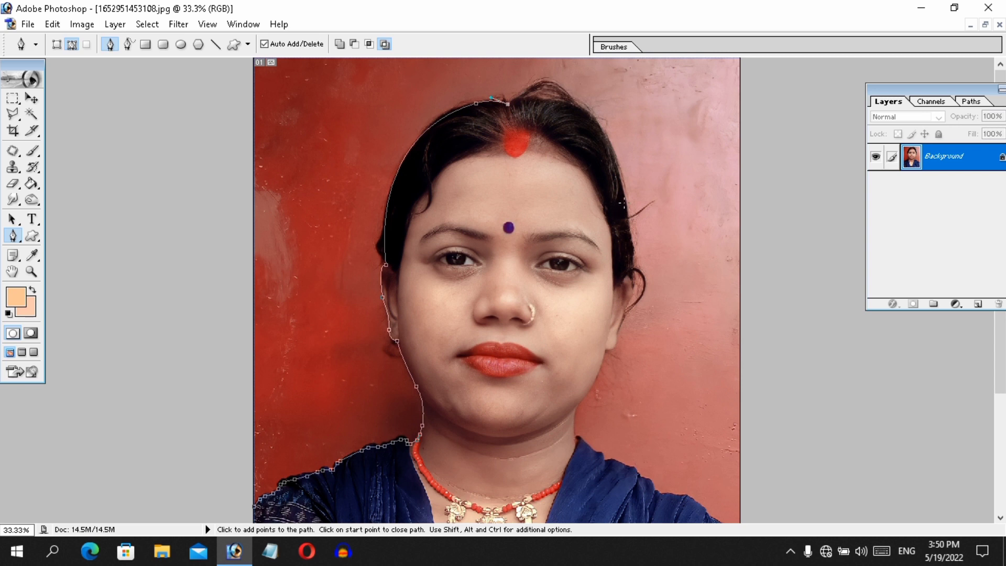
# Curve the path over the other half of the hair and carry it down to the top of the opposite ear
pyautogui.moveTo(627, 200); pyautogui.dragTo(652, 347)
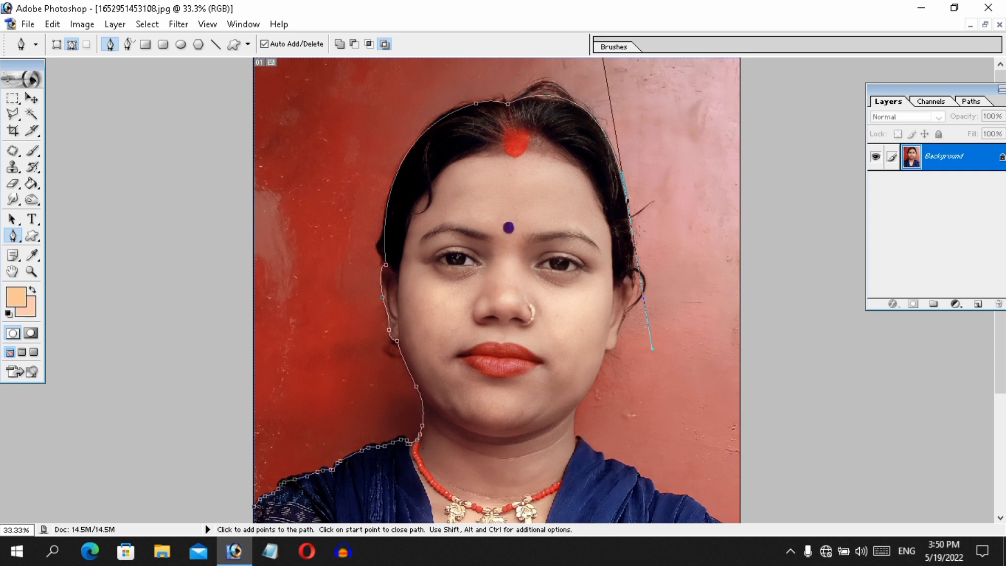
pyautogui.keyDown('alt'); pyautogui.click(628, 200); pyautogui.keyUp('alt')
pyautogui.click(633, 277)
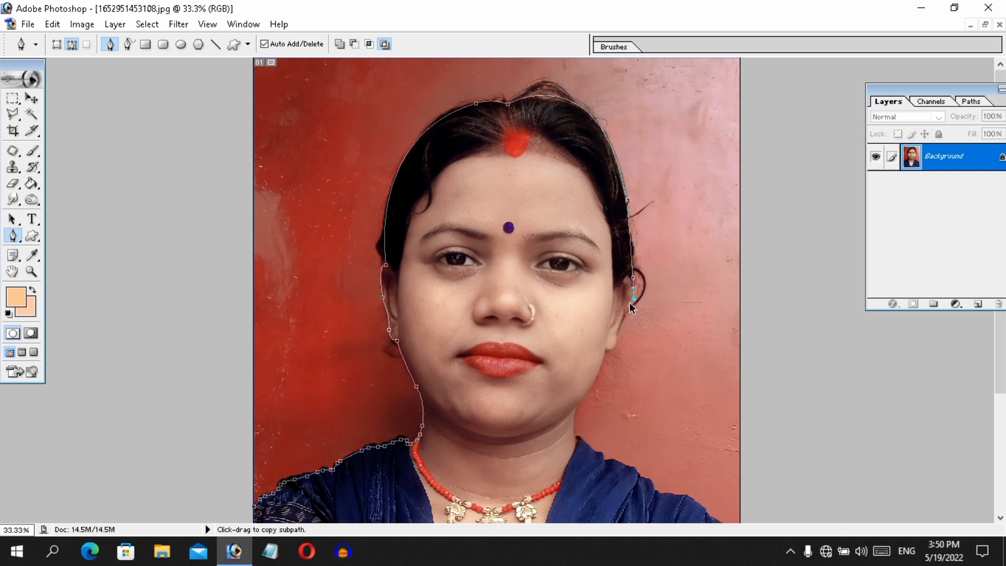
# Trace the path down the outer edge of this ear and around the bottom of its earlobe to the jaw
pyautogui.hotkey('ctrl', '+')
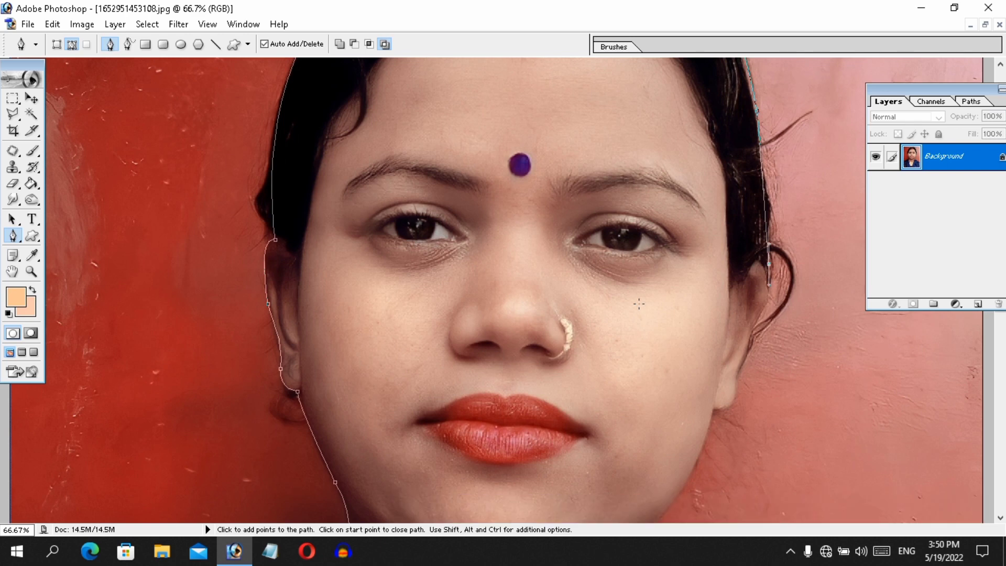
pyautogui.scroll(-3, 597, 319)
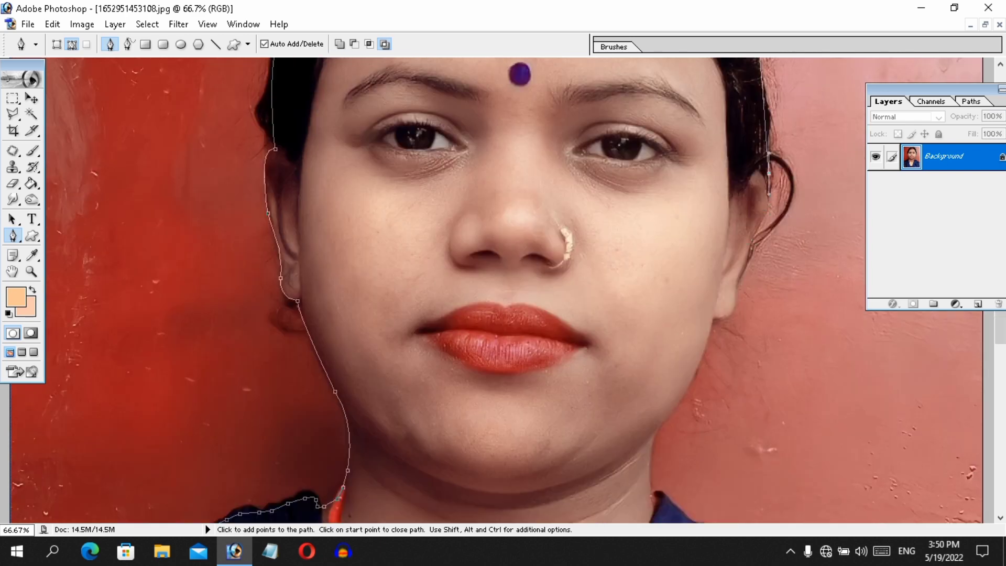
pyautogui.moveTo(752, 243); pyautogui.dragTo(739, 259)
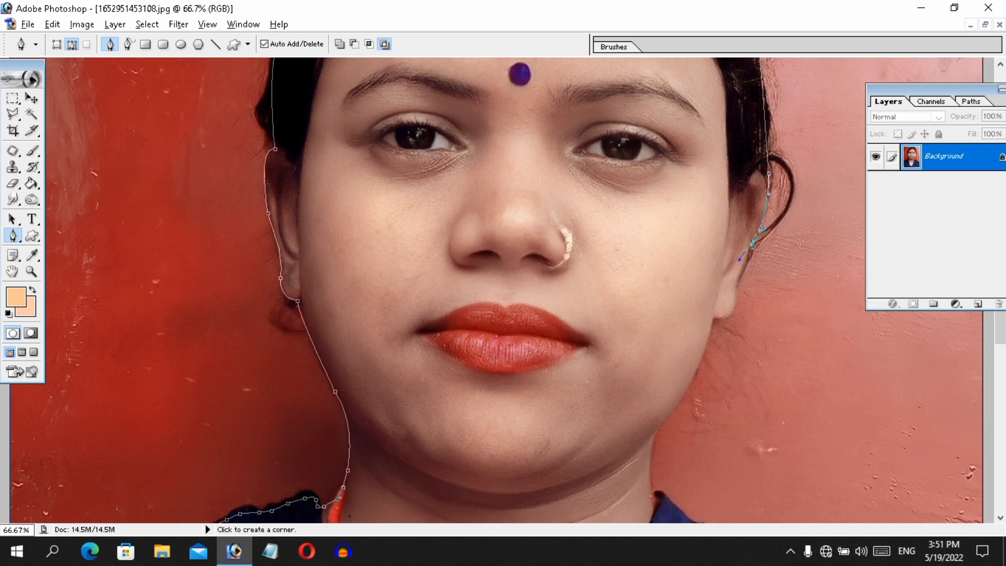
pyautogui.keyDown('alt'); pyautogui.click(752, 244); pyautogui.keyUp('alt')
pyautogui.moveTo(737, 295); pyautogui.dragTo(736, 304)
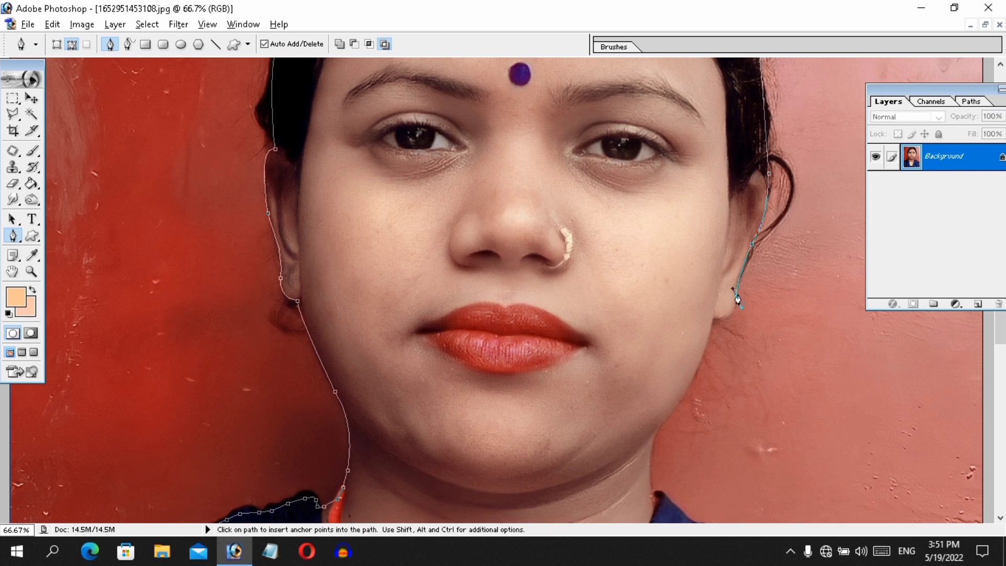
pyautogui.keyDown('alt'); pyautogui.click(738, 297); pyautogui.keyUp('alt')
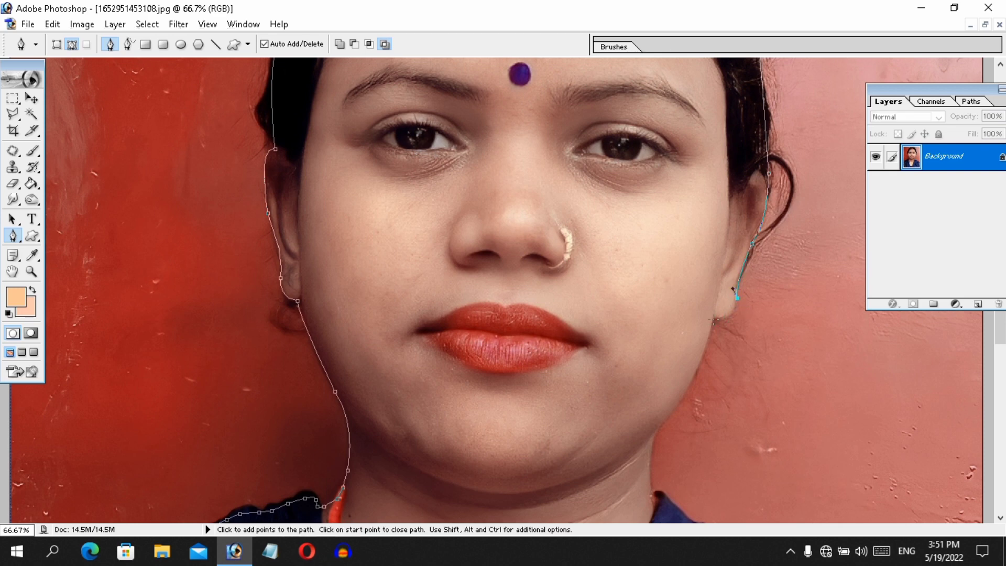
pyautogui.click(715, 320)
pyautogui.moveTo(705, 316); pyautogui.dragTo(689, 319)
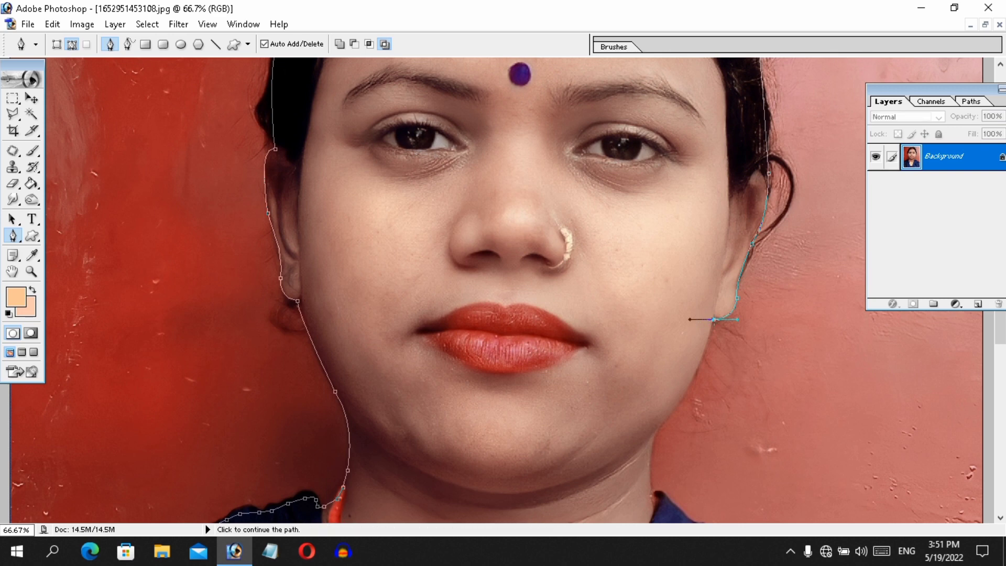
pyautogui.keyDown('alt'); pyautogui.click(714, 320); pyautogui.keyUp('alt')
# Curve the path down the jawline and the side of the neck to the top of the shawl
pyautogui.moveTo(656, 433); pyautogui.dragTo(628, 443)
pyautogui.scroll(-3, 669, 287)
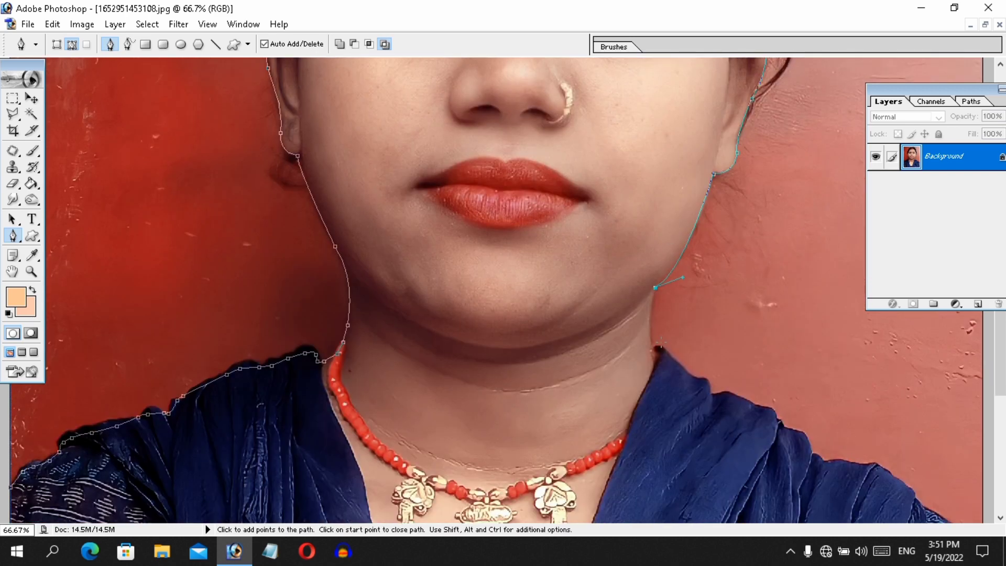
pyautogui.moveTo(657, 351); pyautogui.dragTo(673, 378)
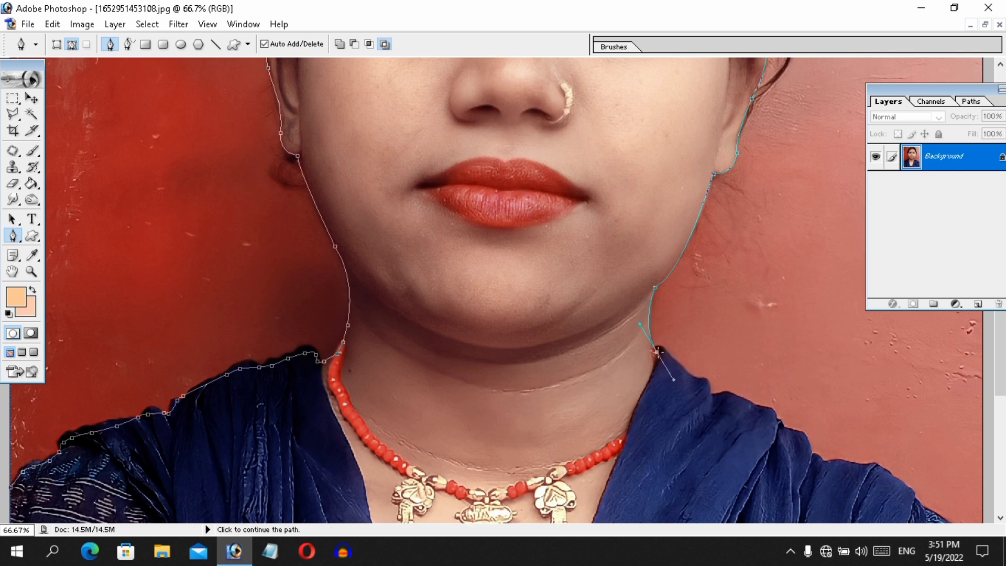
pyautogui.press('alt')
# Follow the shawl's upper edge across the shoulder with short segments out to the image border
pyautogui.click(682, 368)
pyautogui.click(693, 377)
pyautogui.click(701, 382)
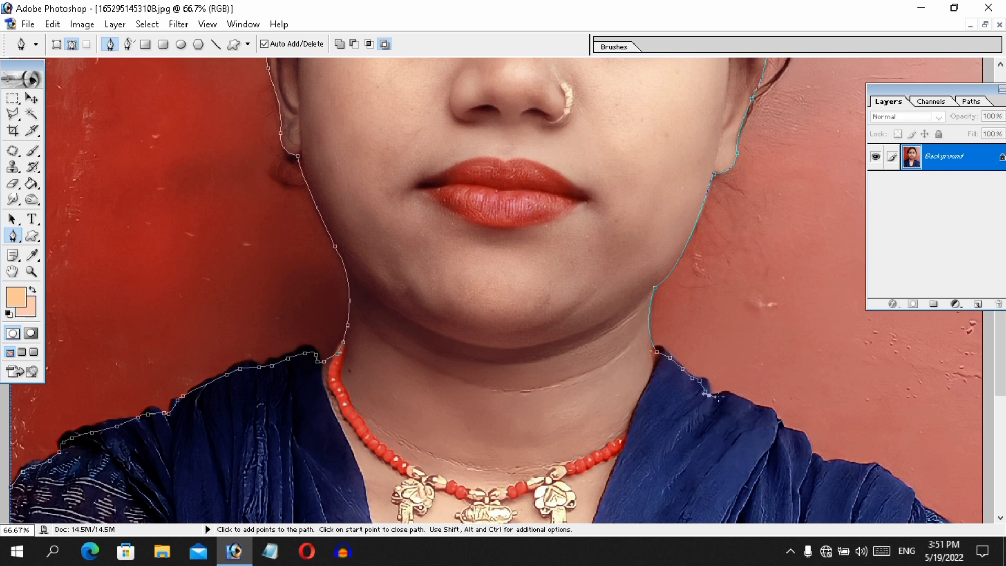
pyautogui.click(725, 397)
pyautogui.click(815, 456)
pyautogui.moveTo(860, 468); pyautogui.dragTo(888, 478)
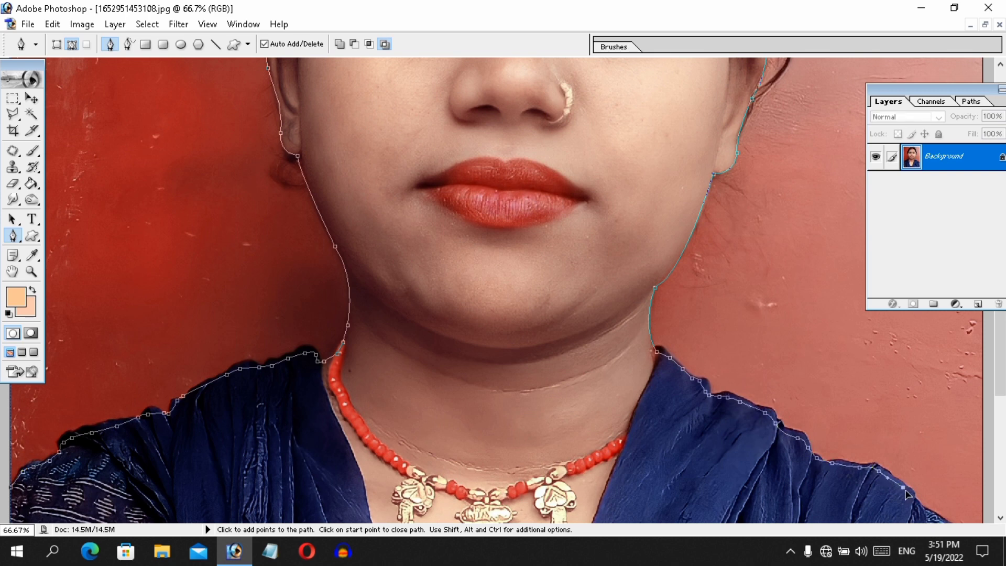
pyautogui.moveTo(637, 416); pyautogui.dragTo(535, 211)
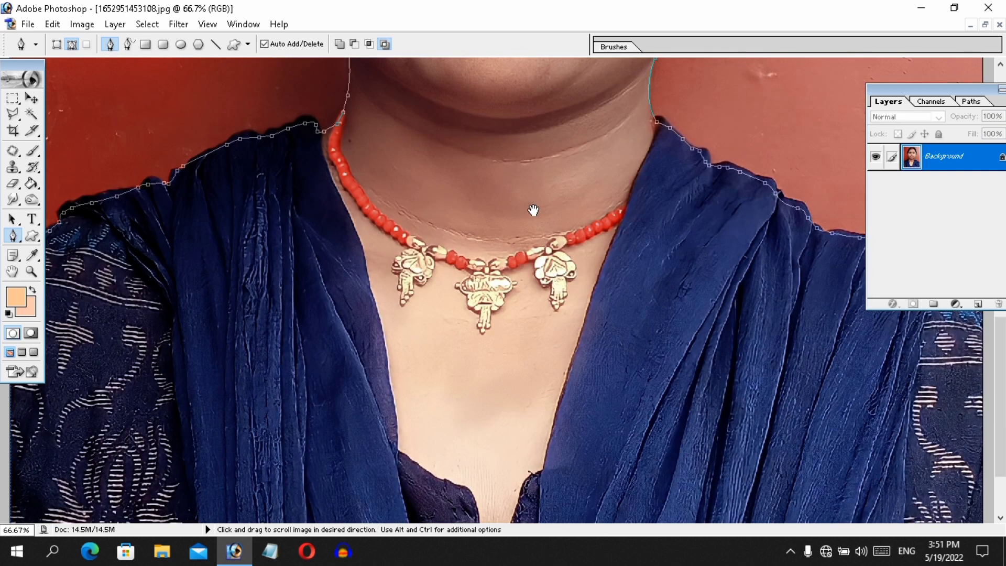
pyautogui.hotkey('ctrl', '-')
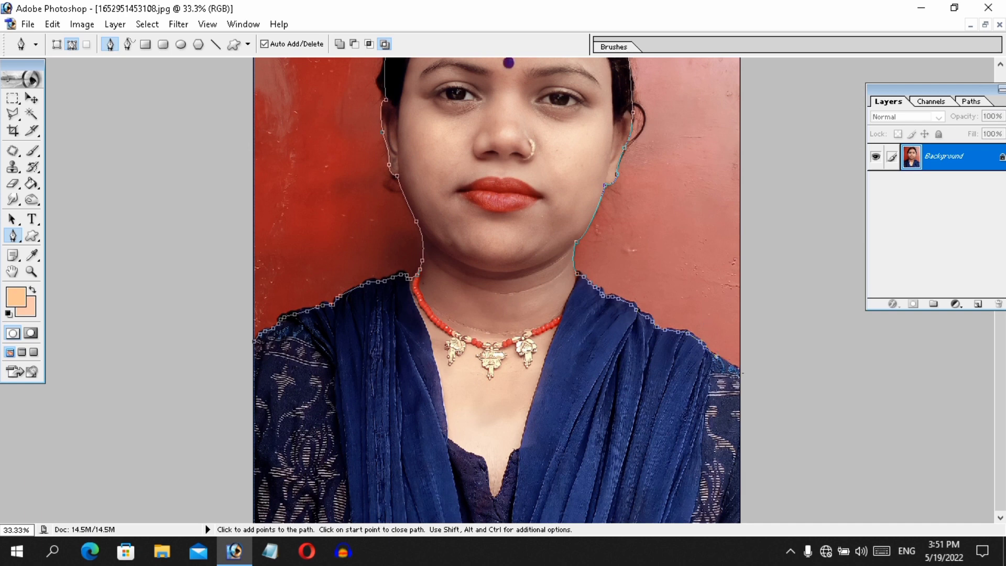
pyautogui.click(739, 373)
# Run the path around both lower corners of the image and close it at its starting point
pyautogui.hotkey('ctrl', '-')
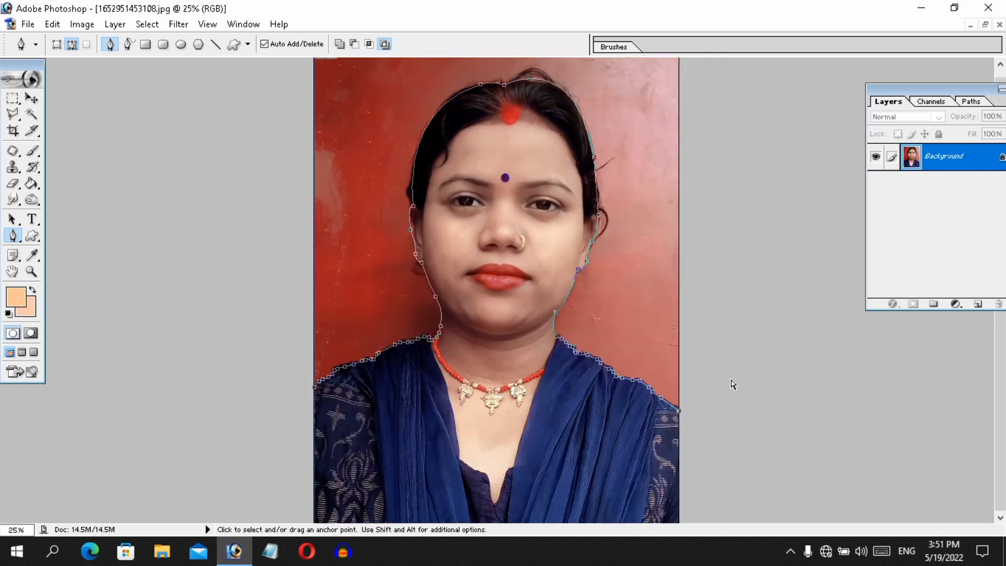
pyautogui.hotkey('ctrl', '-')
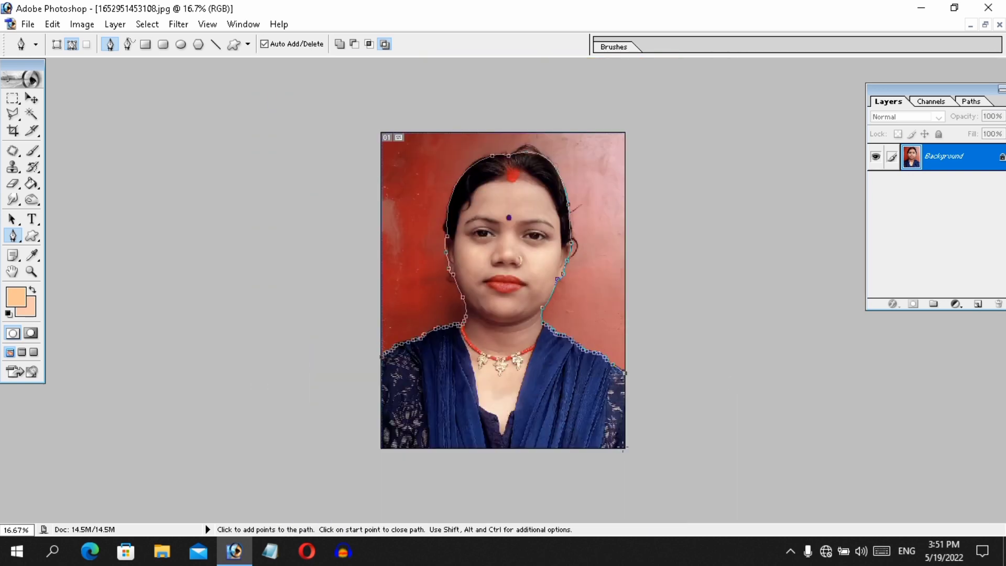
pyautogui.click(625, 448)
pyautogui.click(381, 448)
pyautogui.click(382, 357)
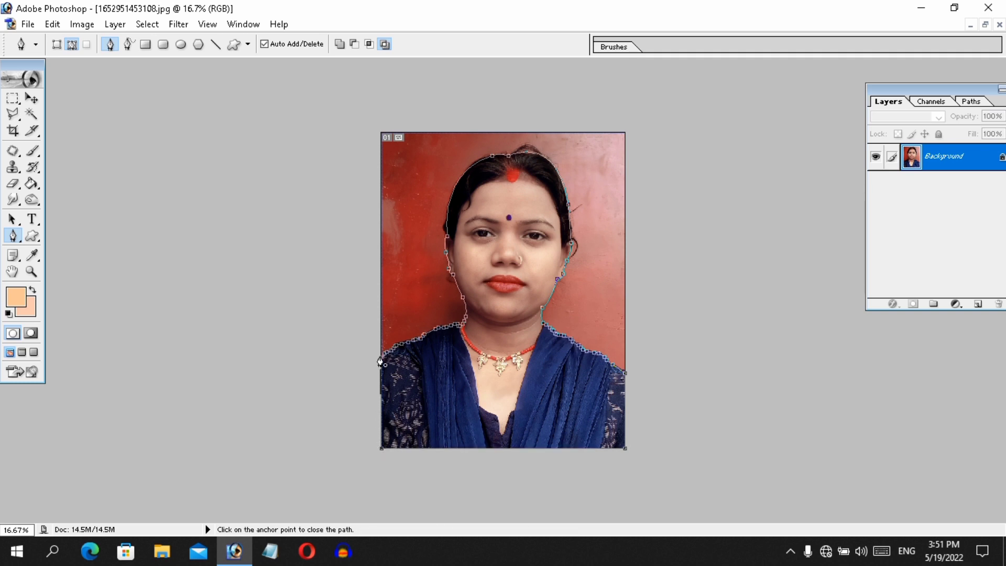
# Convert the closed path into a new selection with a 3-pixel feather radius and no anti-aliasing
pyautogui.rightClick(438, 368)
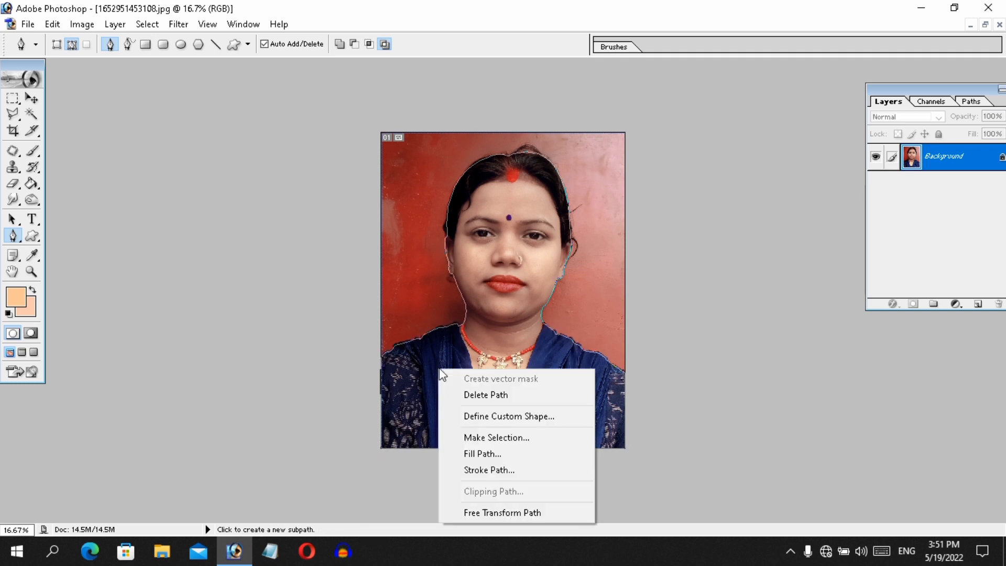
pyautogui.click(512, 439)
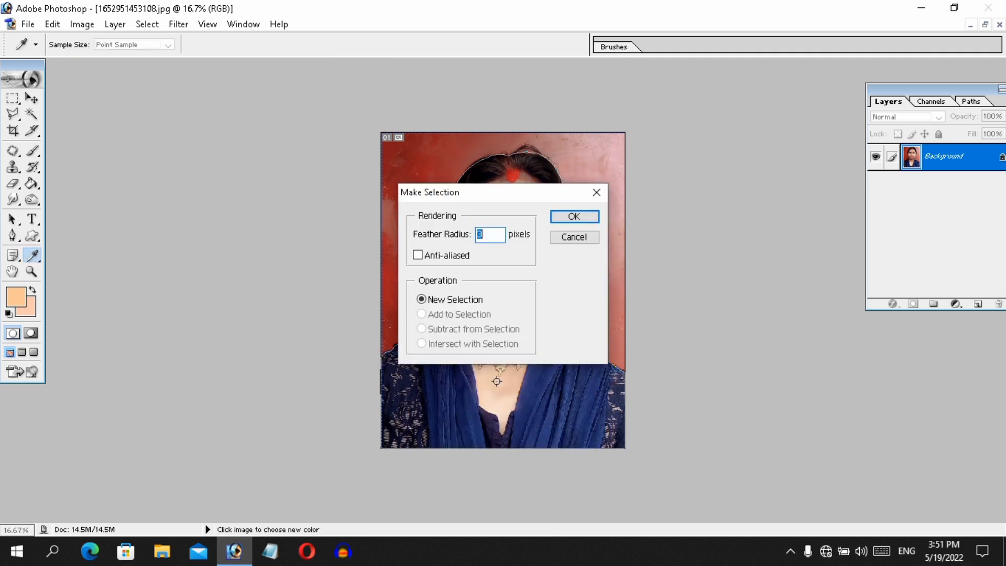
pyautogui.click(575, 218)
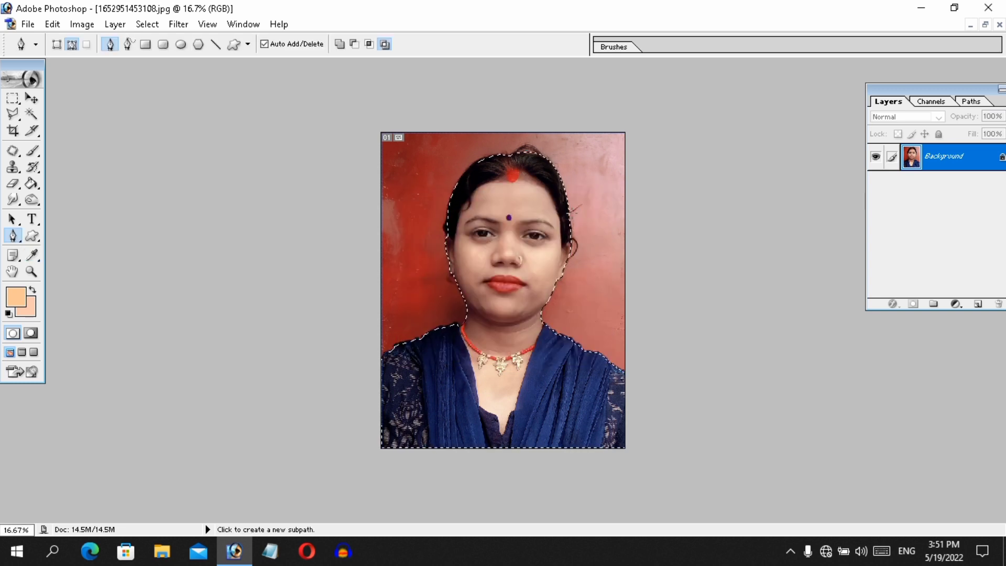
# Copy the selected woman into the Untitled-1 document with the Move tool and maximize that document
pyautogui.click(985, 25)
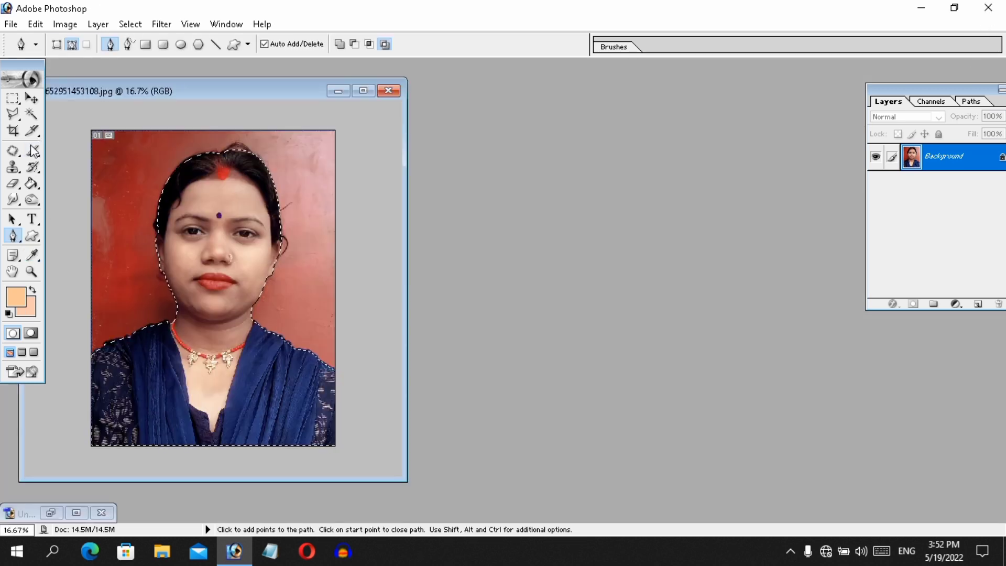
pyautogui.click(53, 512)
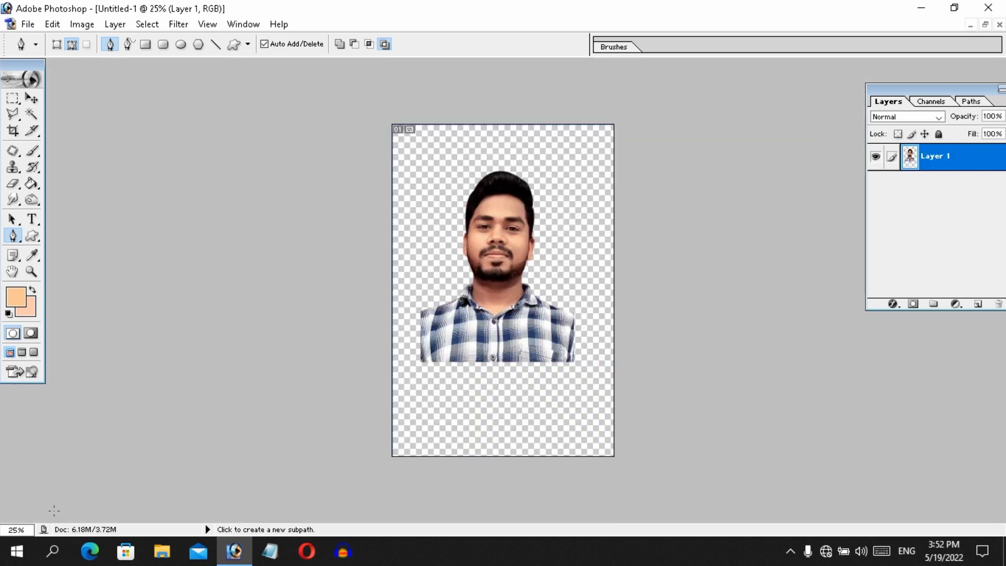
pyautogui.click(985, 25)
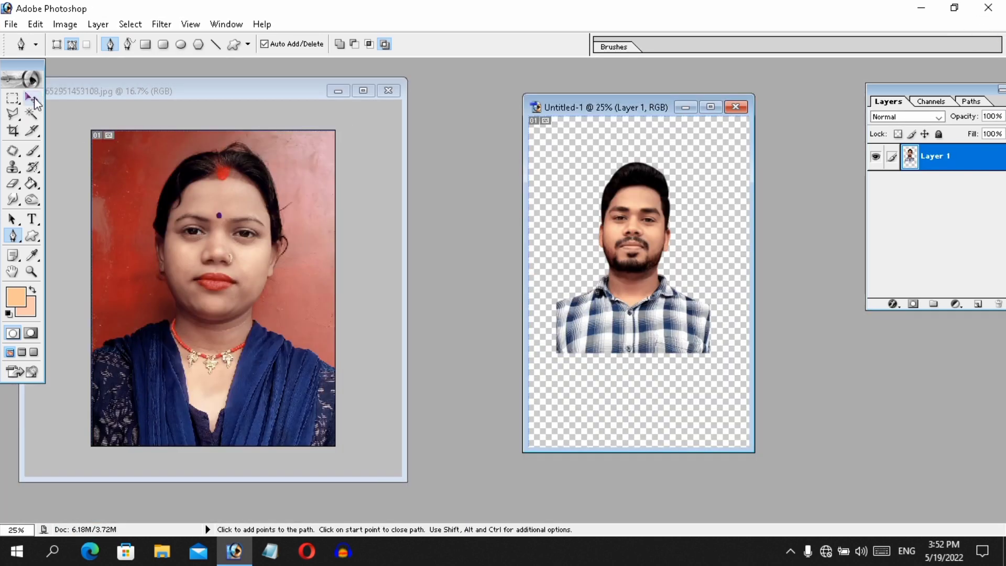
pyautogui.click(31, 97)
pyautogui.moveTo(173, 202); pyautogui.dragTo(624, 199)
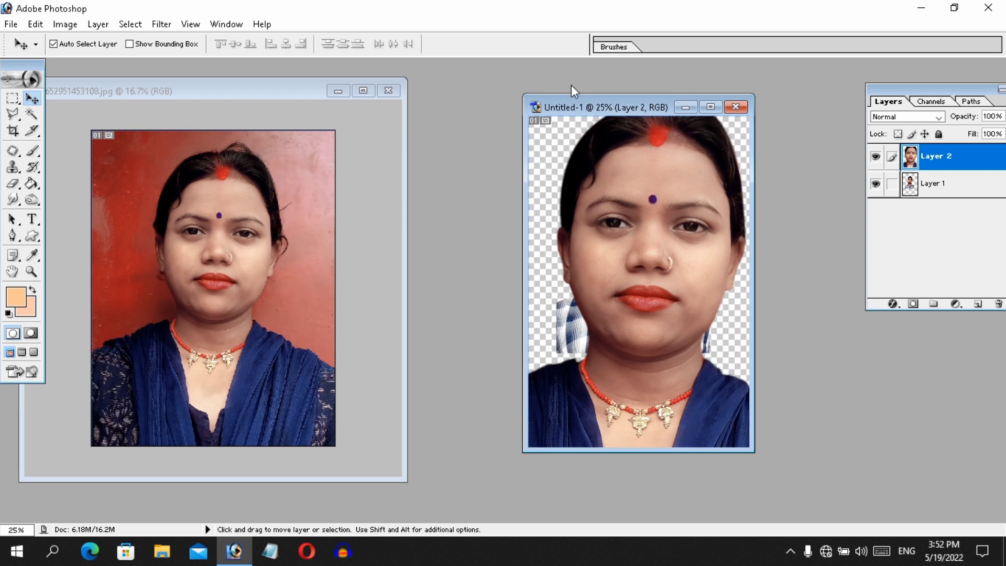
pyautogui.click(711, 107)
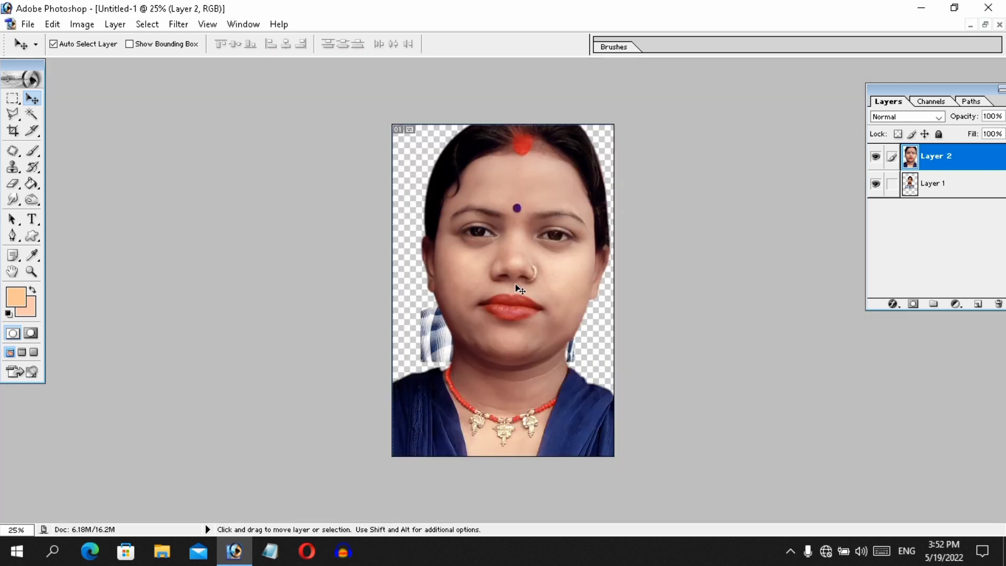
# Scale the woman's layer proportionally to 43% and place her on the right side of the canvas beside the man
pyautogui.hotkey('ctrl', 't')
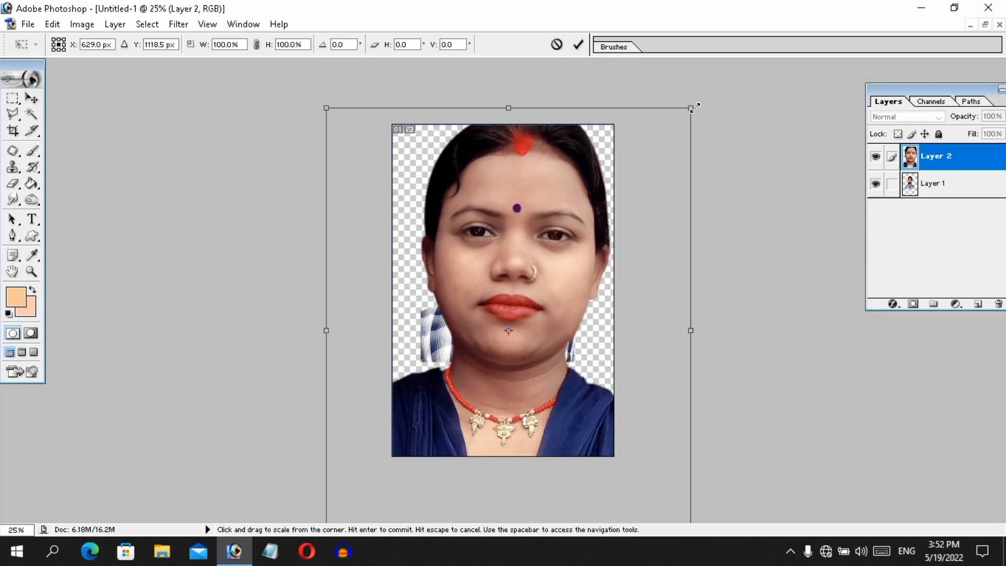
pyautogui.moveTo(691, 108); pyautogui.dragTo(647, 205)
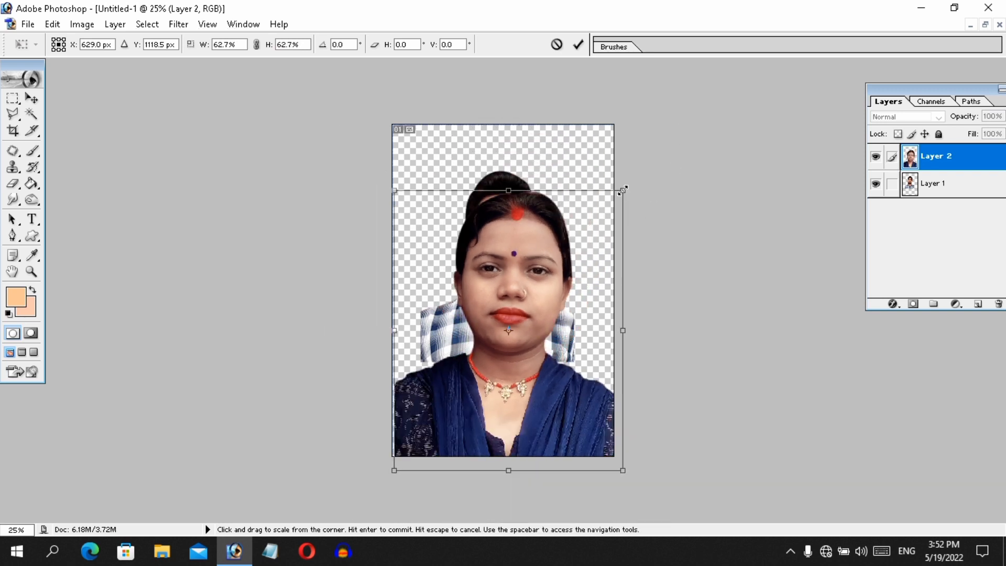
pyautogui.moveTo(623, 190); pyautogui.dragTo(587, 235)
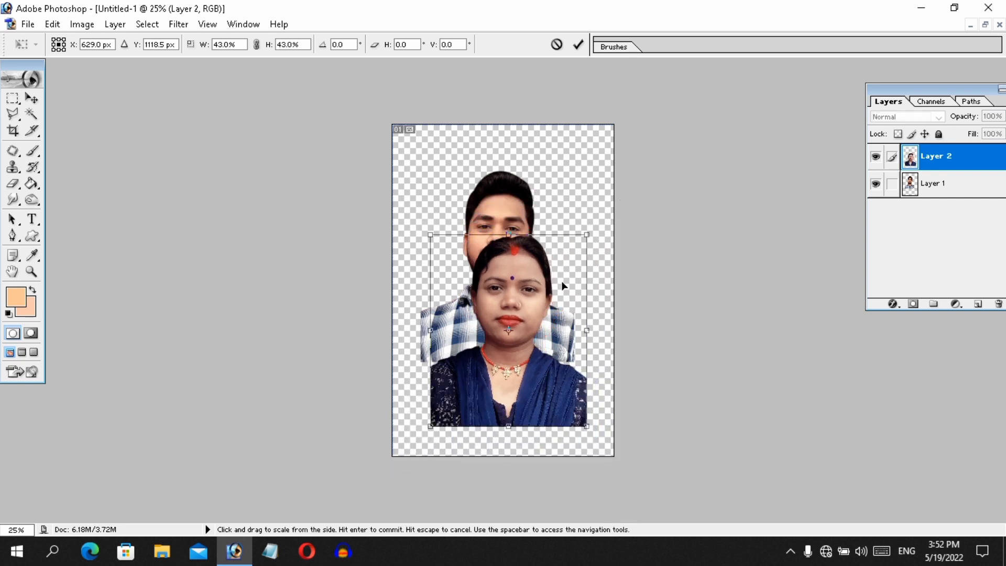
pyautogui.moveTo(530, 300); pyautogui.dragTo(591, 238)
pyautogui.press('Return')
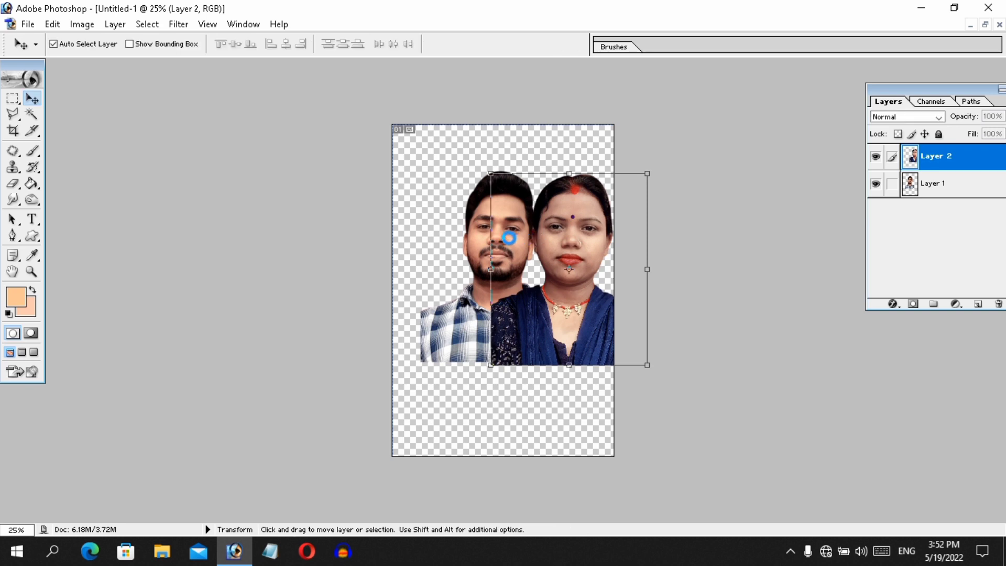
# Select the man's Layer 1 and move him up and to the left, clear of the woman's face
pyautogui.rightClick(496, 208)
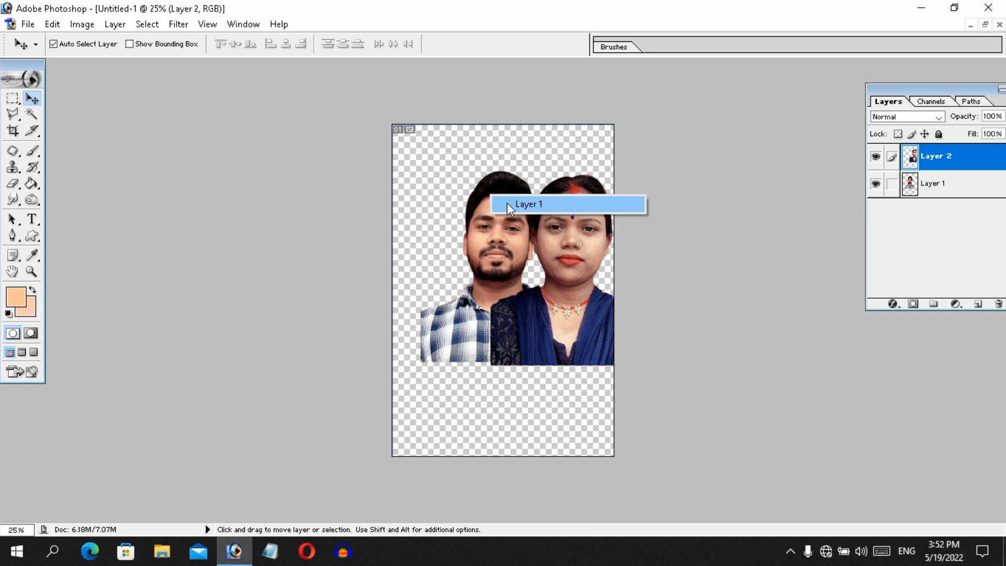
pyautogui.click(507, 203)
pyautogui.moveTo(492, 204); pyautogui.dragTo(453, 173)
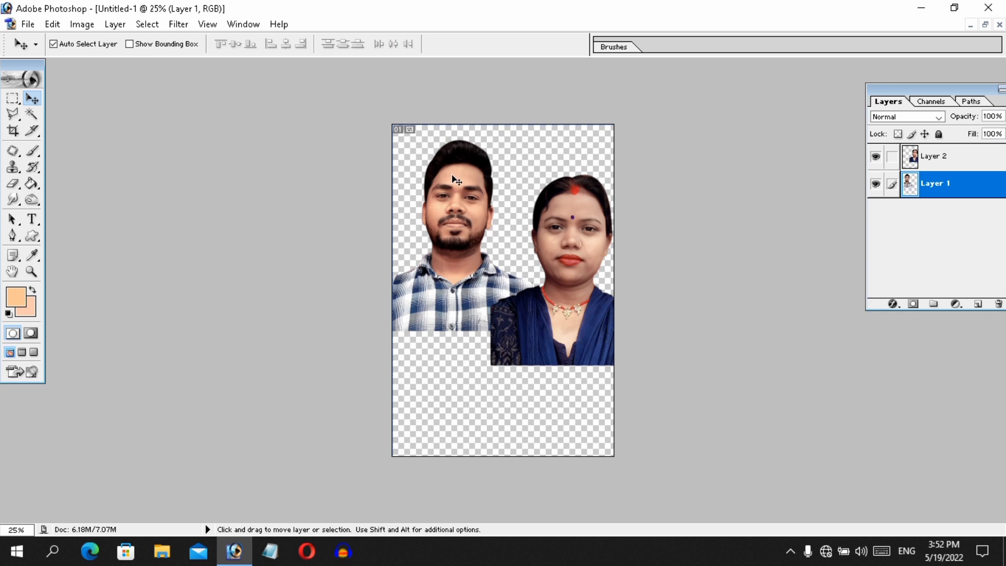
# Scale the man's Layer 1 proportionally to 86.1% and move him up toward the canvas's upper edge
pyautogui.hotkey('ctrl', 't')
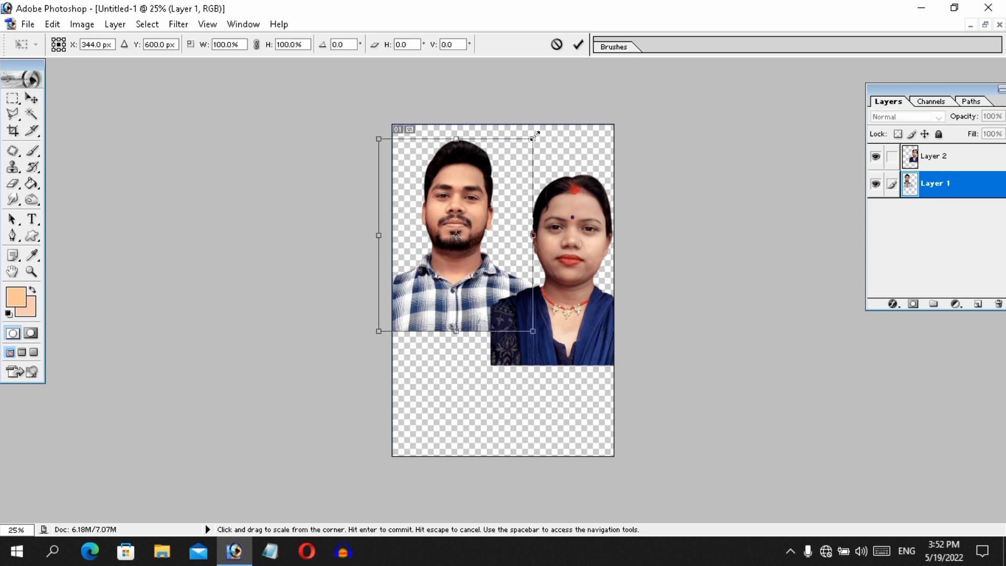
pyautogui.moveTo(535, 136); pyautogui.dragTo(523, 147)
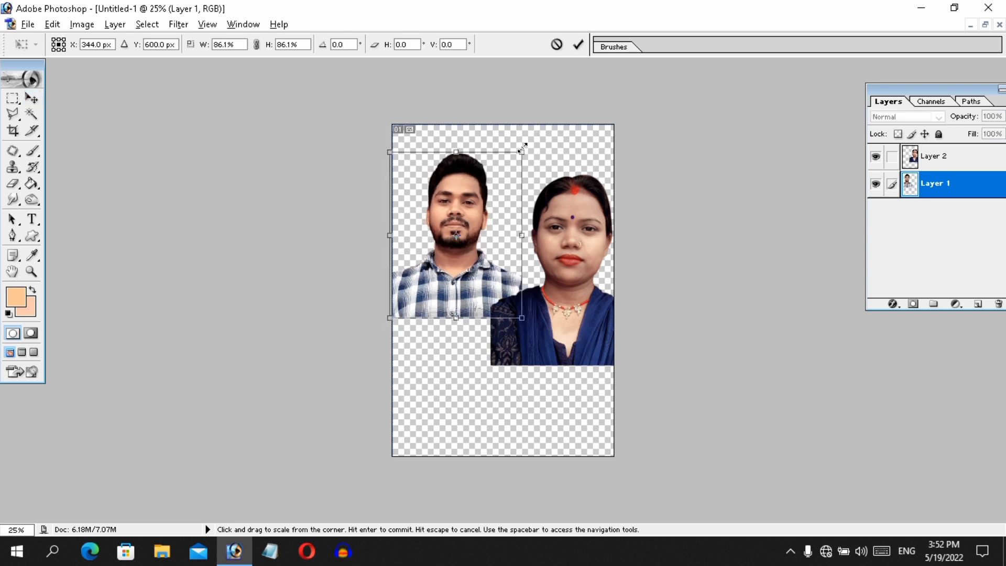
pyautogui.press('Return')
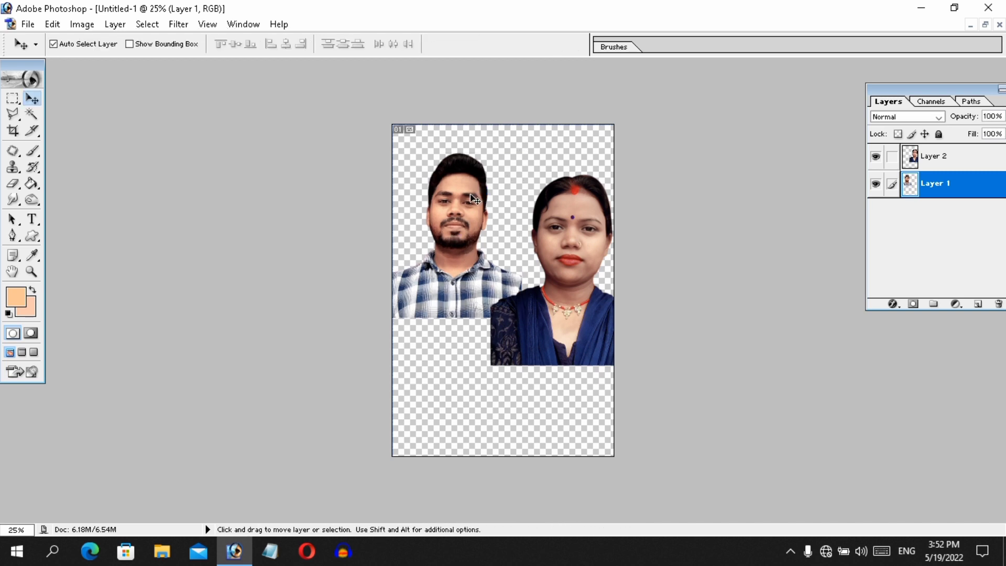
pyautogui.moveTo(470, 193)
pyautogui.mouseDown()
pyautogui.moveTo(464, 183)
pyautogui.moveTo(476, 179)
pyautogui.mouseUp()
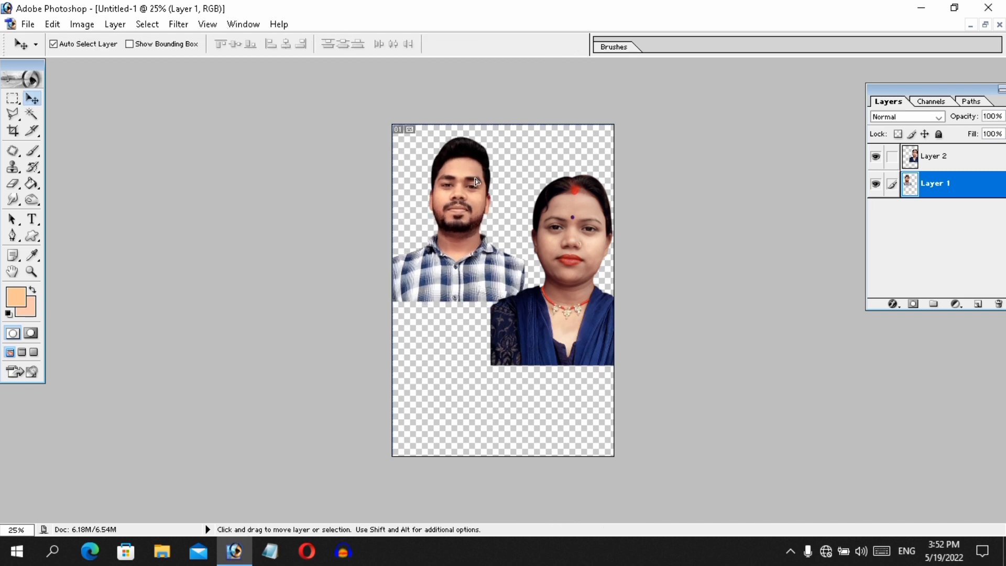
# Scale the woman's Layer 2 proportionally to 79.7% and place her beside the man with their lower edges level
pyautogui.rightClick(548, 279)
pyautogui.click(562, 287)
pyautogui.moveTo(562, 288); pyautogui.dragTo(557, 237)
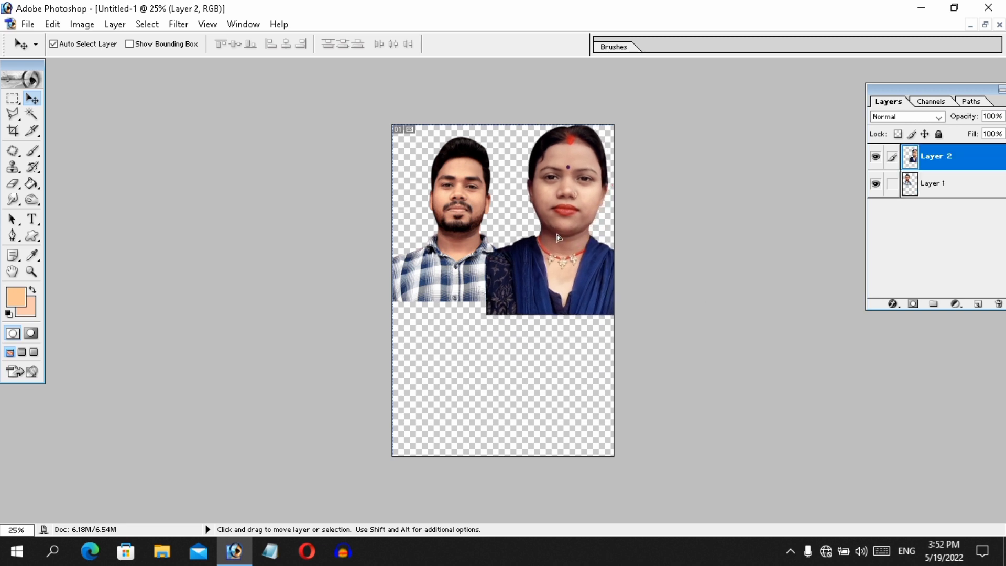
pyautogui.hotkey('ctrl', 't')
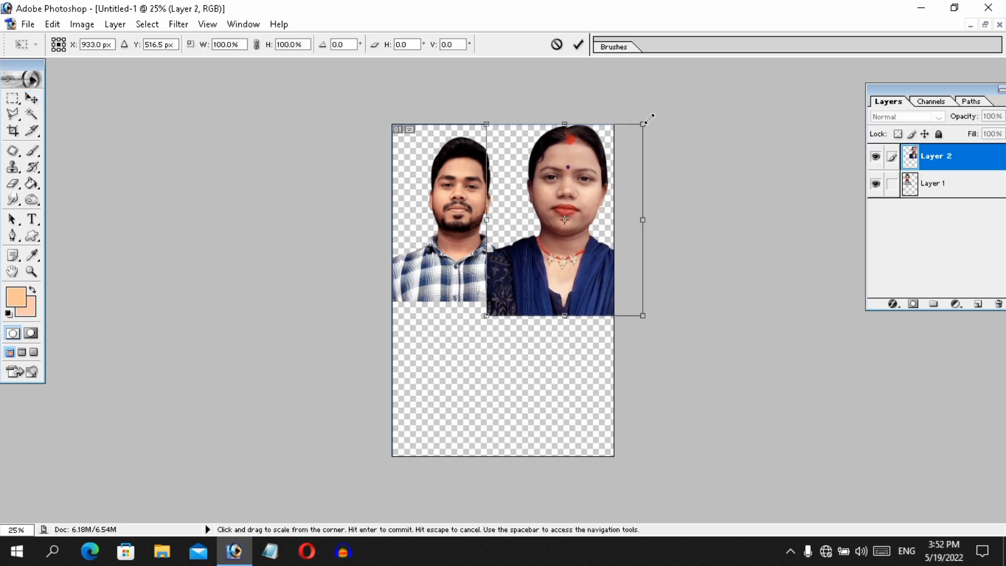
pyautogui.moveTo(648, 122); pyautogui.dragTo(630, 142)
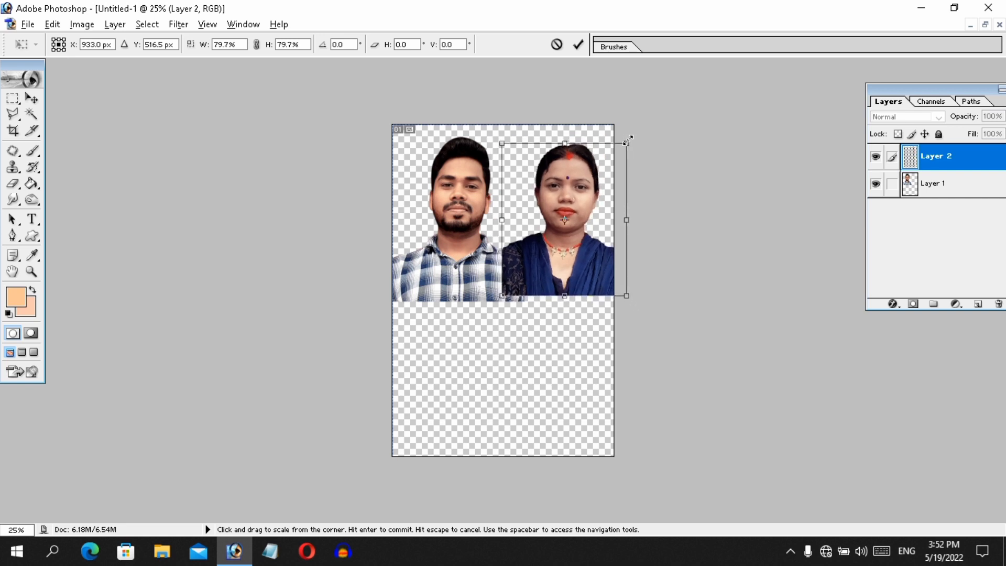
pyautogui.moveTo(588, 196); pyautogui.dragTo(570, 207)
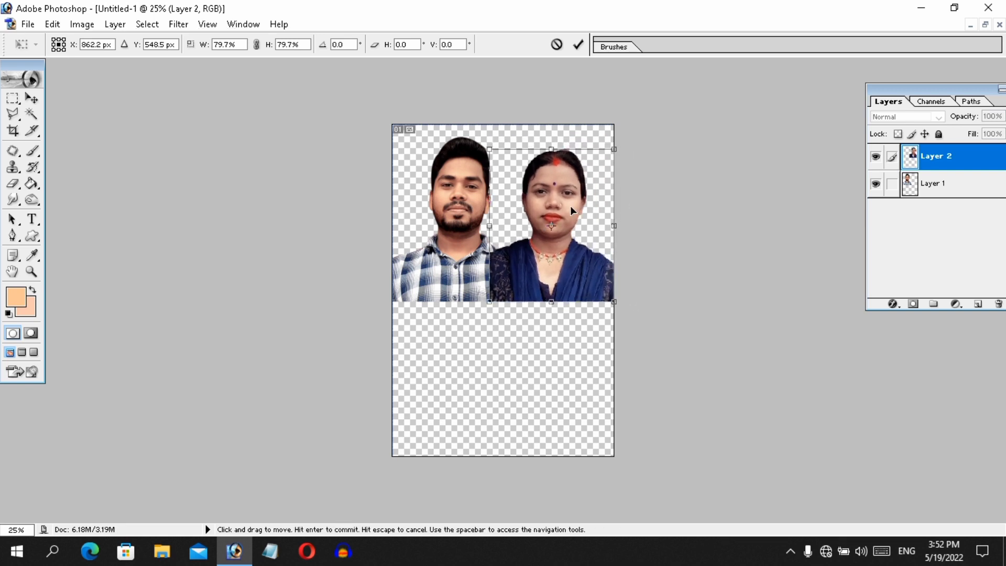
pyautogui.press('Return')
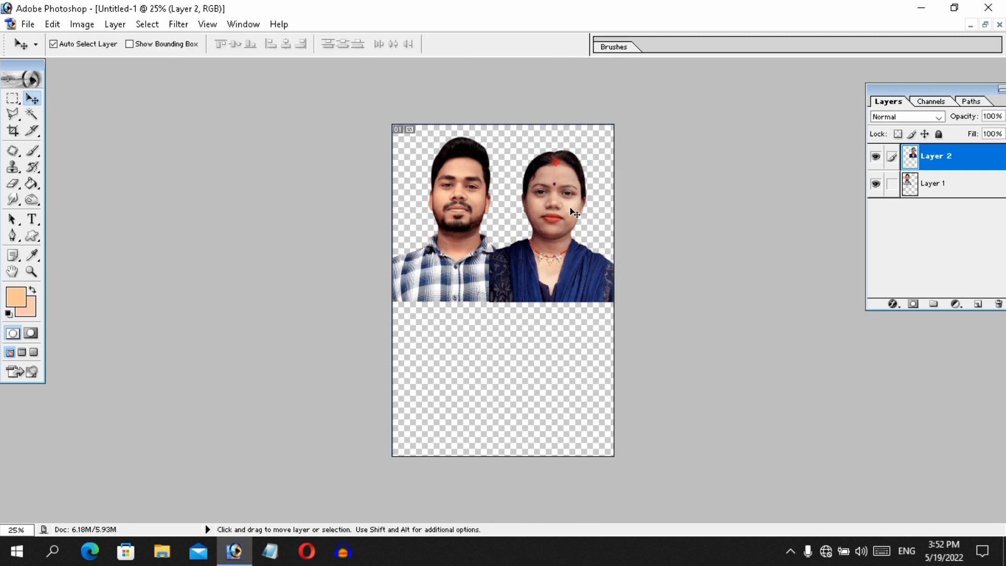
# Send the woman's Layer 2 behind the man's layer and nudge her slightly down
pyautogui.press('shift')
pyautogui.hotkey('ctrl', 'shift', '[')
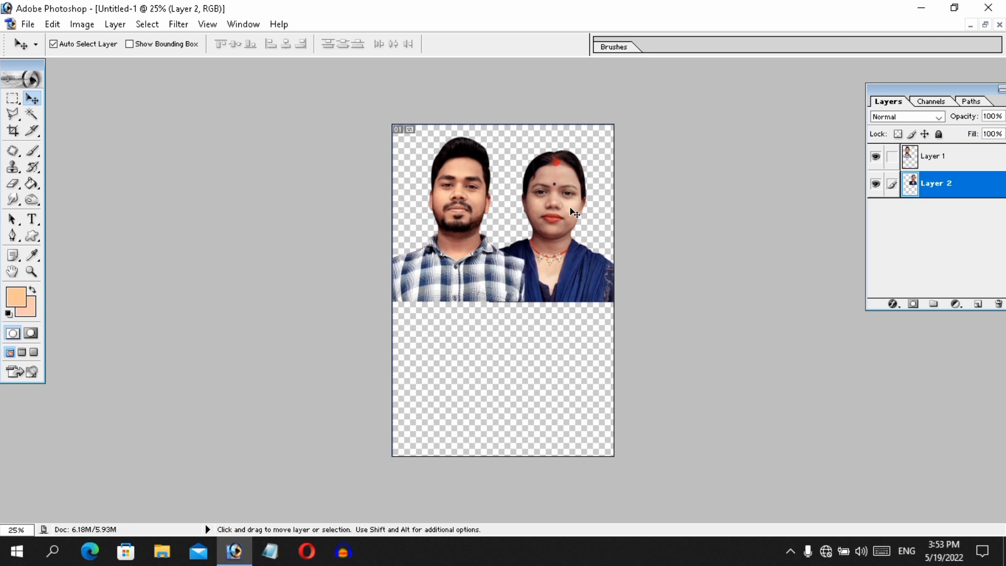
pyautogui.press('Down')
pyautogui.press('Down')
pyautogui.press('Down')
pyautogui.press('Down')
pyautogui.press('Down')
pyautogui.press('Down')
pyautogui.press('Down')
pyautogui.press('Down')
pyautogui.press('Down')
pyautogui.press('Down')
pyautogui.press('Down')
pyautogui.press('Down')
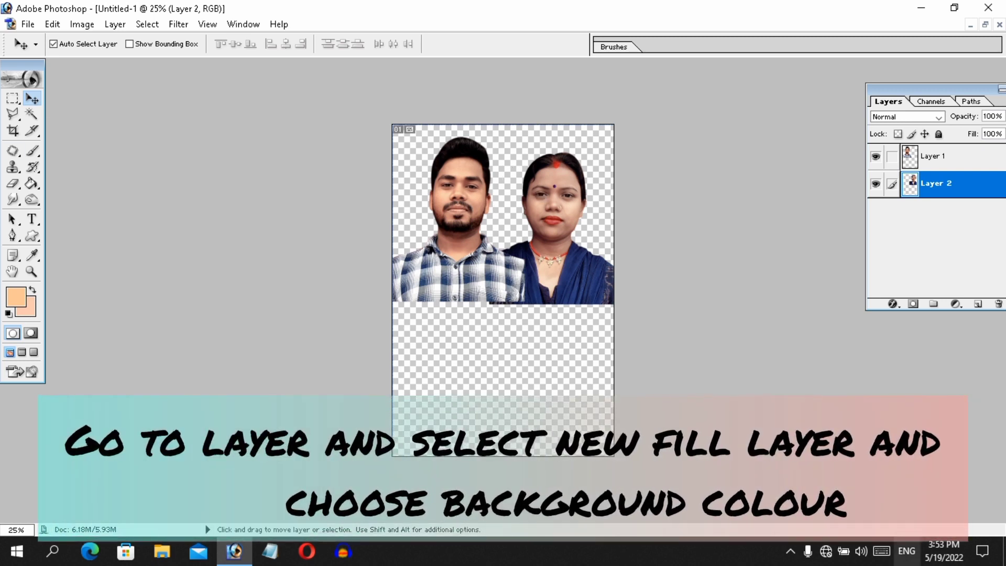
pyautogui.click(114, 25)
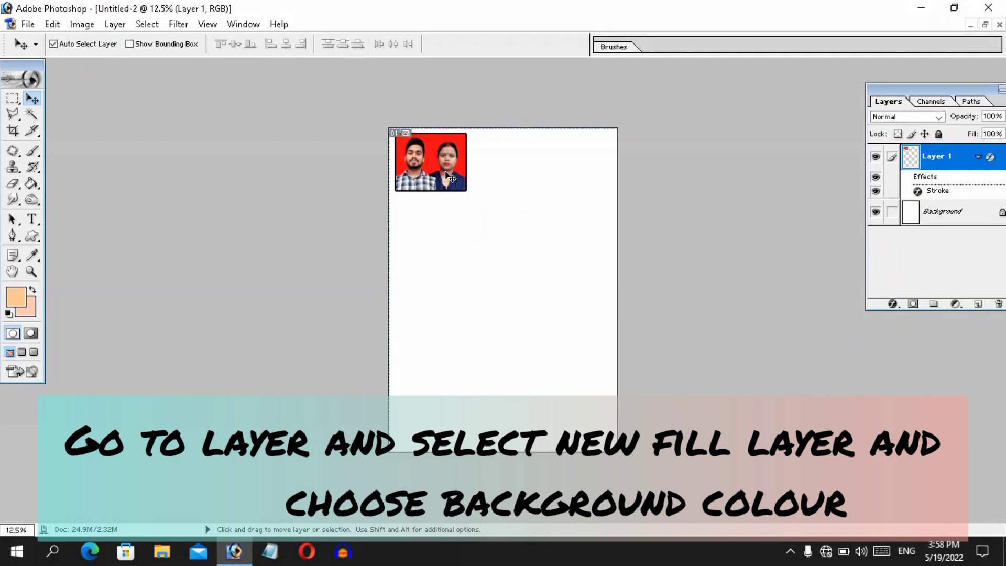
# Duplicate the stroked red-background couple photo across the Untitled-2 page into five rows of three
pyautogui.press('alt')
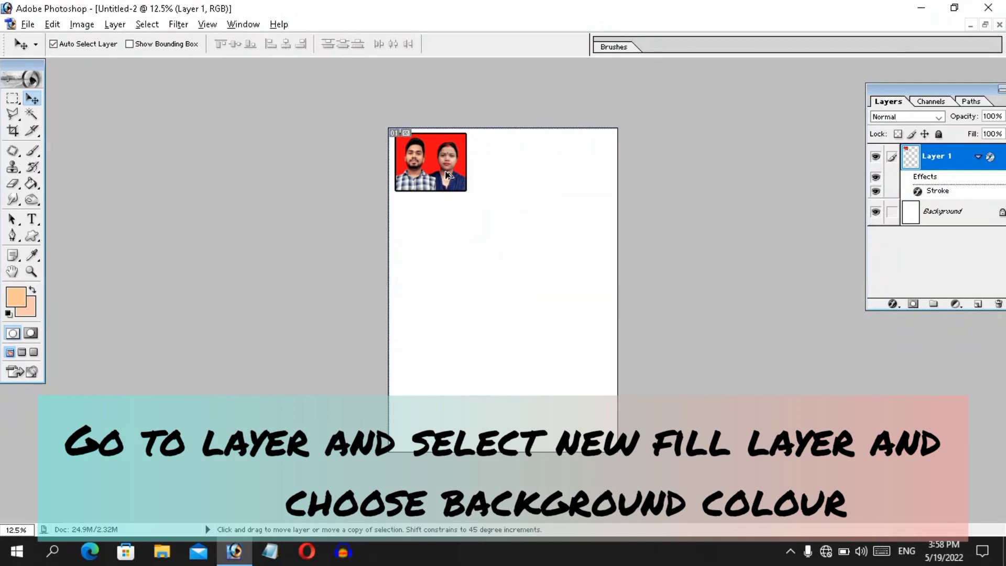
pyautogui.moveTo(448, 174); pyautogui.dragTo(474, 172)
pyautogui.moveTo(581, 177); pyautogui.dragTo(419, 414)
pyautogui.moveTo(419, 414); pyautogui.dragTo(570, 417)
# Nudge the third photo of the lowest row left and up so it fits inside the page edge
pyautogui.hotkey('shift', 'Left')
pyautogui.hotkey('shift', 'Left')
pyautogui.hotkey('shift', 'Left')
pyautogui.hotkey('shift', 'Left')
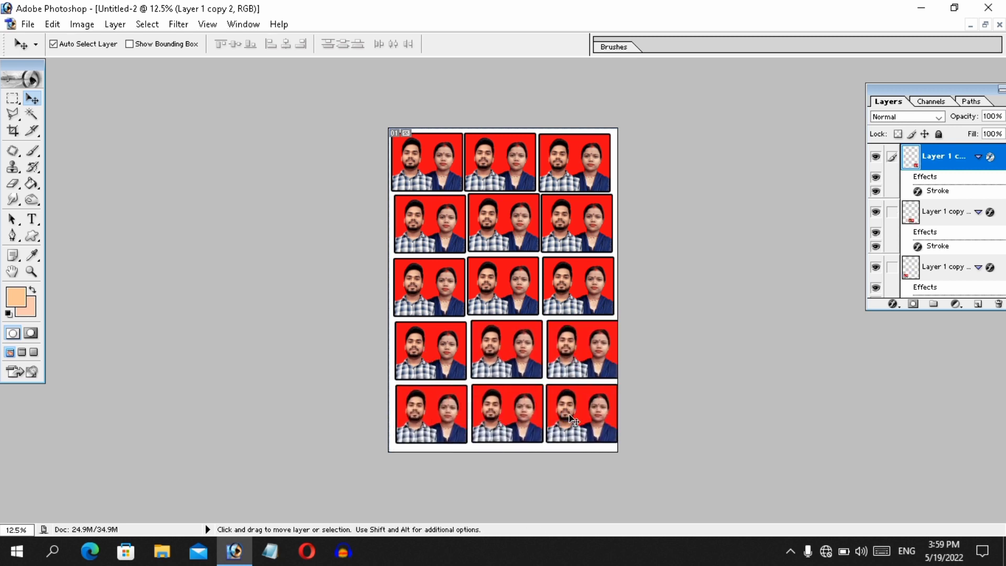
pyautogui.hotkey('shift', 'Up')
pyautogui.hotkey('shift', 'Up')
# Select the middle photo of the lowest row and nudge it left and up, level with the photo on its right
pyautogui.rightClick(519, 418)
pyautogui.click(558, 429)
pyautogui.hotkey('shift', 'Left')
pyautogui.hotkey('shift', 'Left')
pyautogui.hotkey('shift', 'Left')
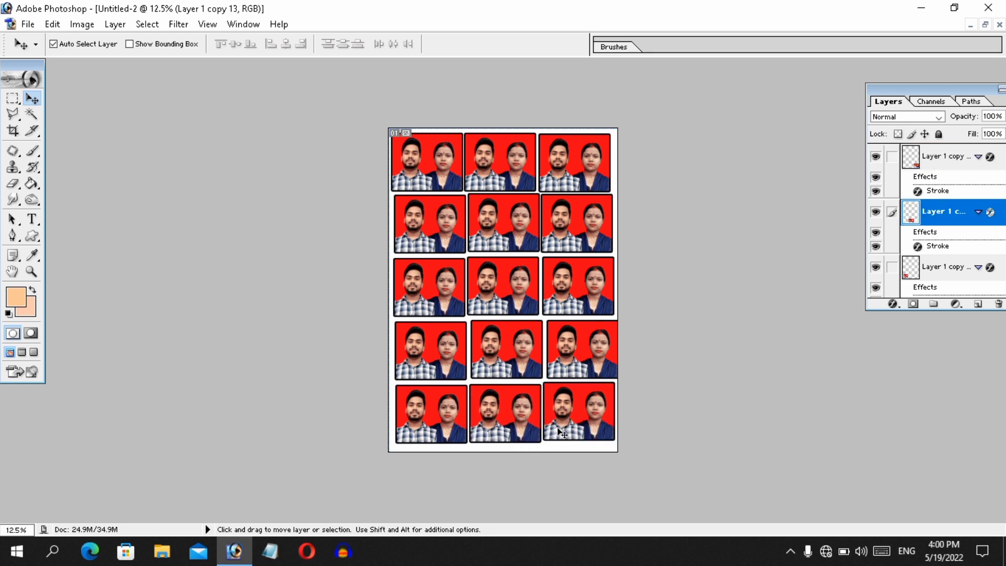
pyautogui.hotkey('shift', 'Up')
pyautogui.hotkey('shift', 'Up')
pyautogui.hotkey('shift', 'Up')
pyautogui.hotkey('shift', 'Up')
# Select the first photo of the lowest row and nudge it up and slightly left to line up with its row
pyautogui.rightClick(412, 410)
pyautogui.click(439, 421)
pyautogui.hotkey('shift', 'Up')
pyautogui.hotkey('shift', 'Up')
pyautogui.hotkey('shift', 'Up')
pyautogui.hotkey('shift', 'Left')
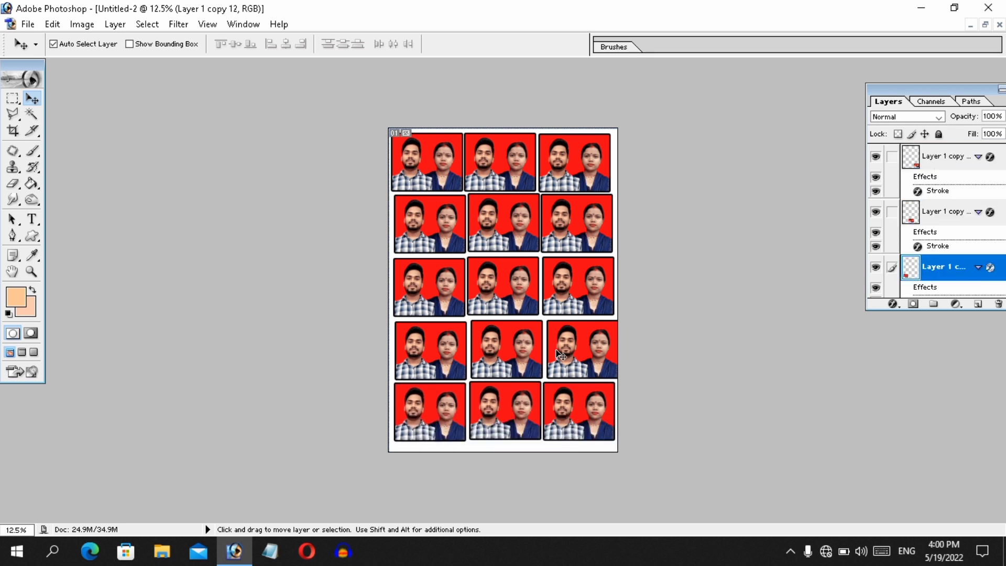
# Select the third photo of the fourth row and nudge it left, away from the page edge
pyautogui.click(581, 350)
pyautogui.hotkey('shift', 'Left')
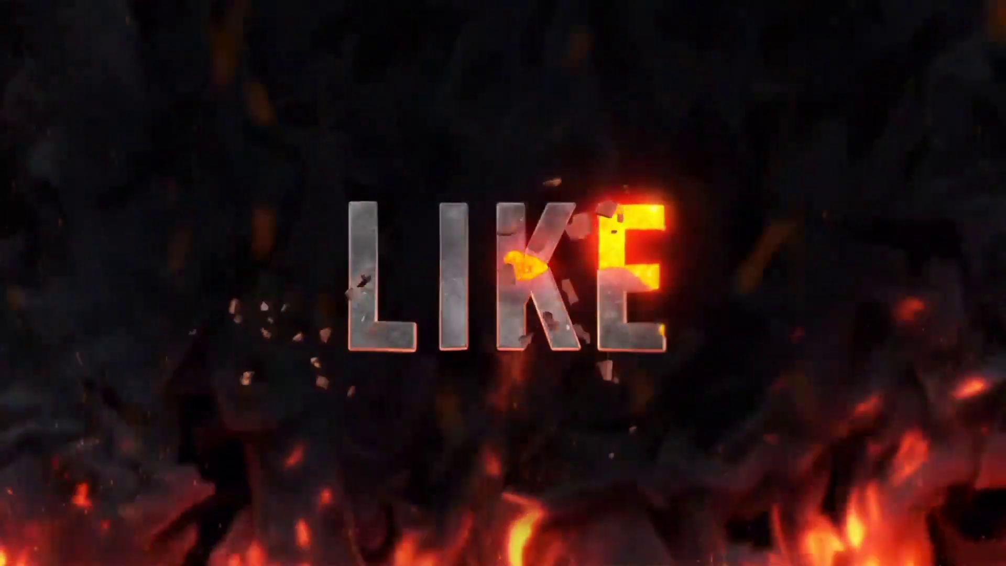